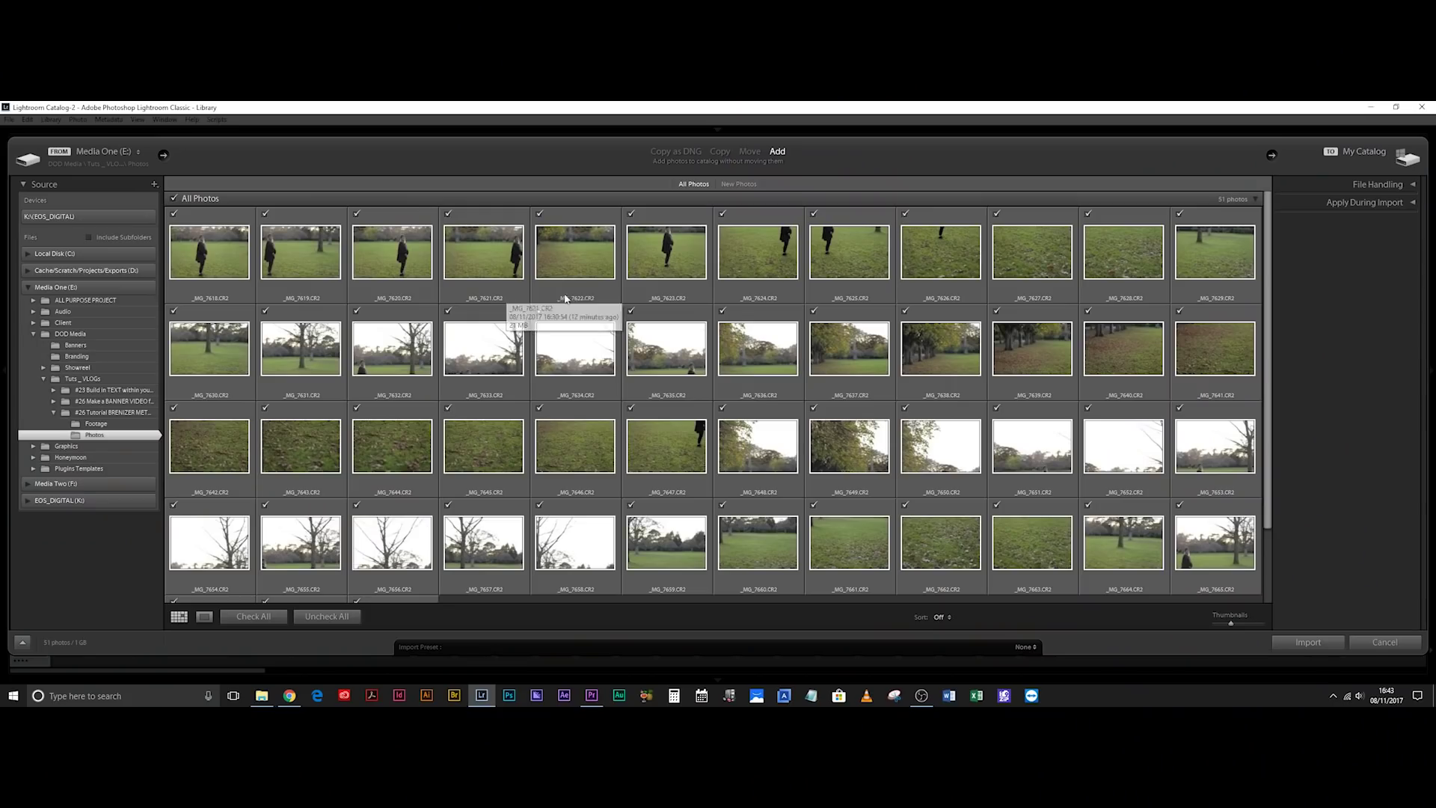
Review the thumbnails, import all 51 park photos, and open the first one in Develop
scroll(665, 245, "down", 2)
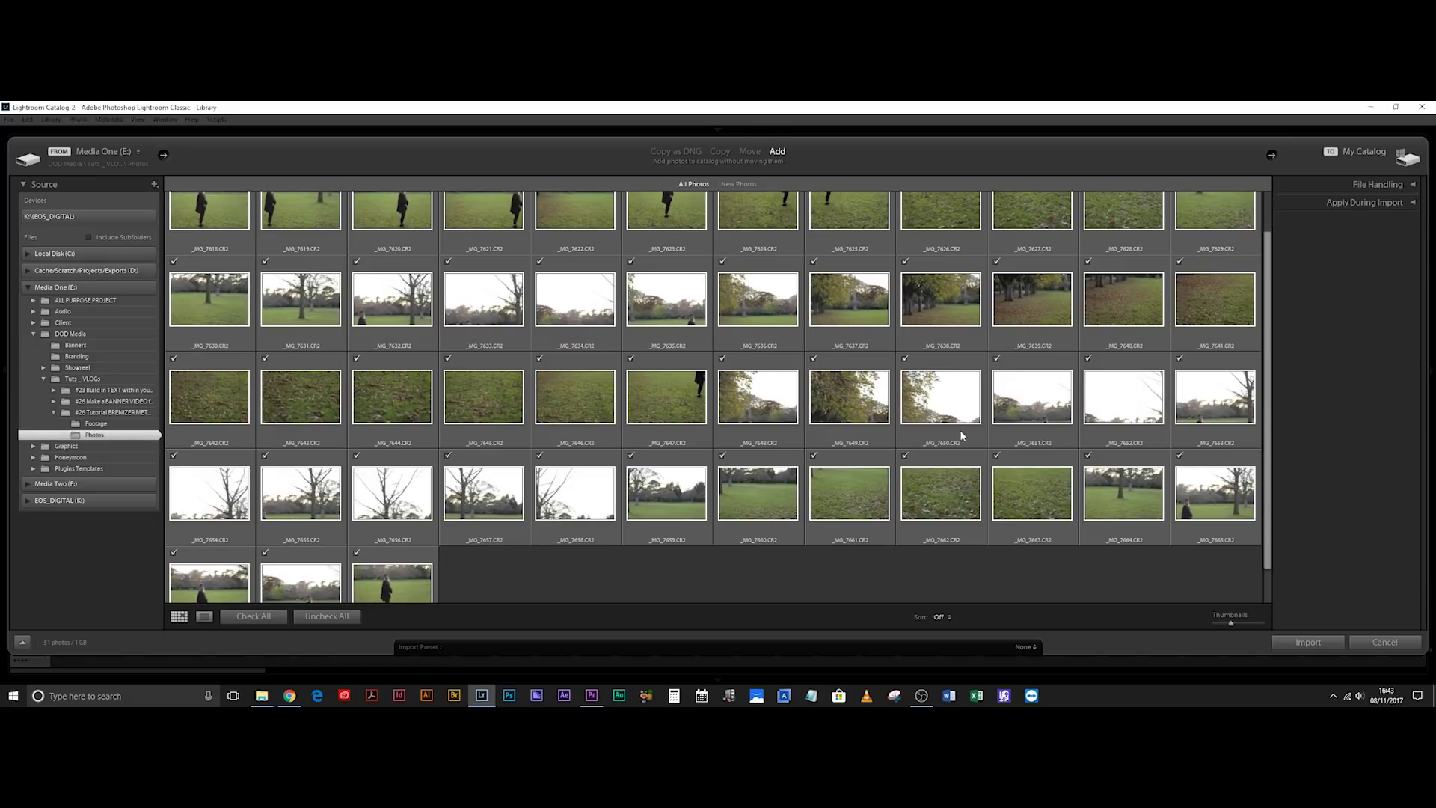
scroll(960, 431, "up", 2)
scroll(962, 432, "down", 3)
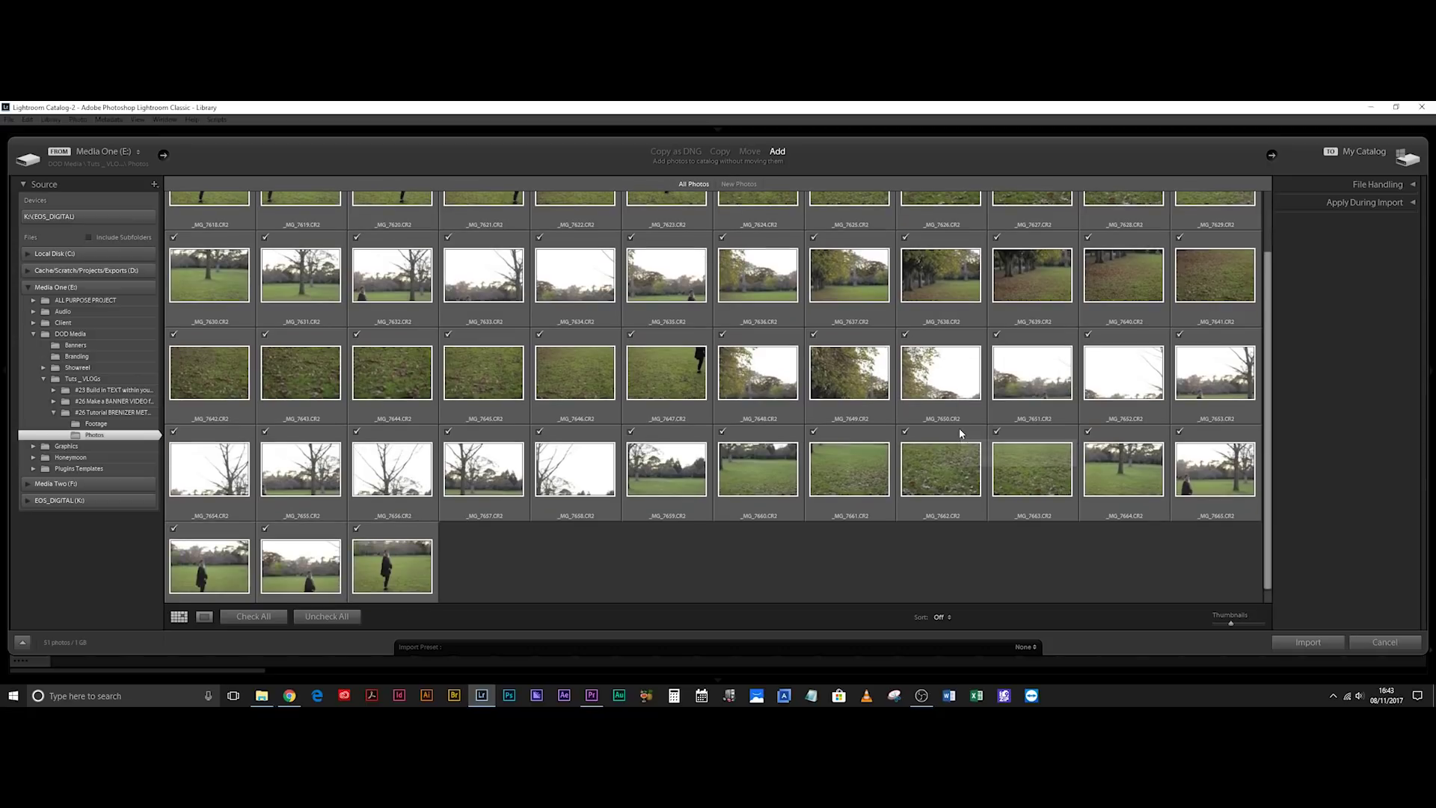
left_click(1308, 643)
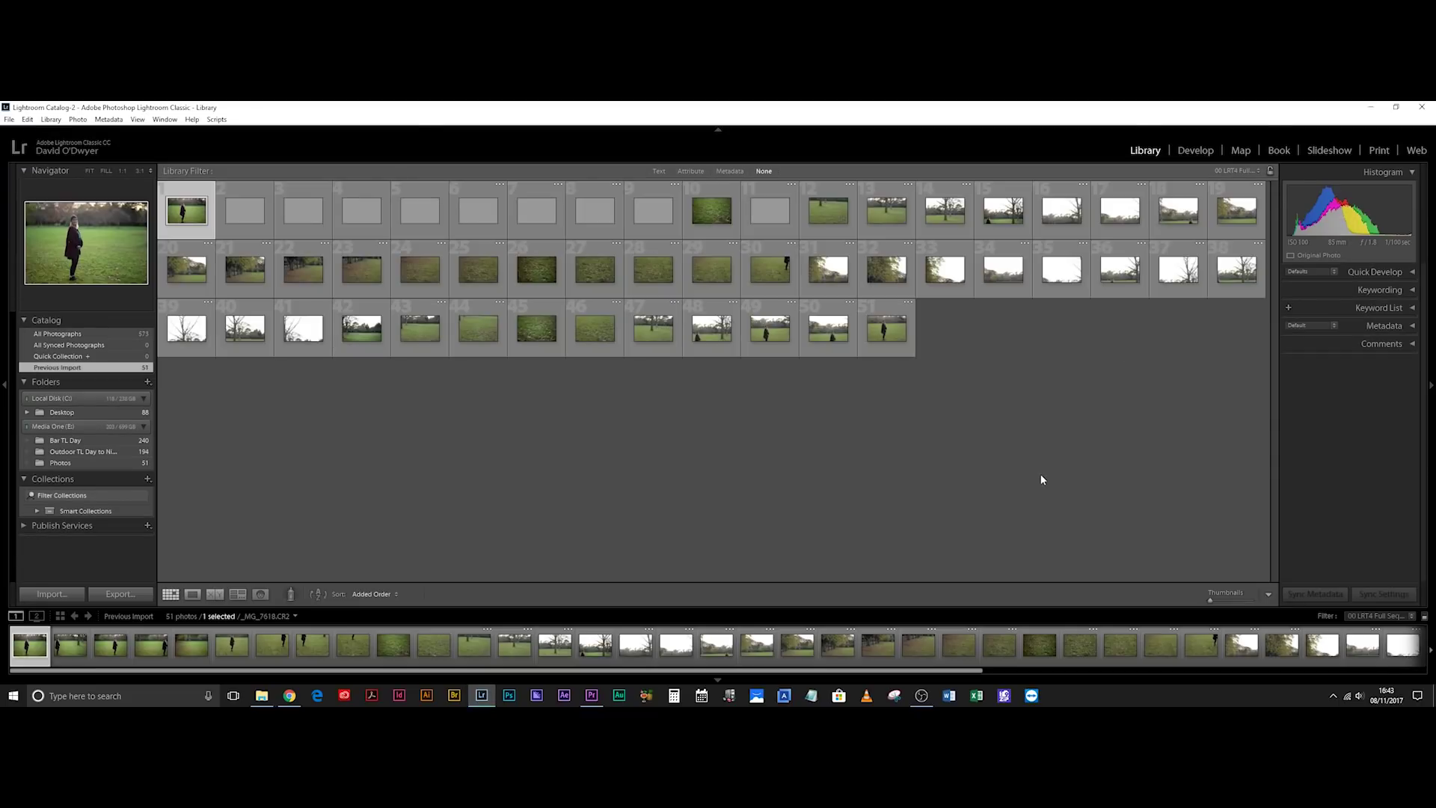
key("d")
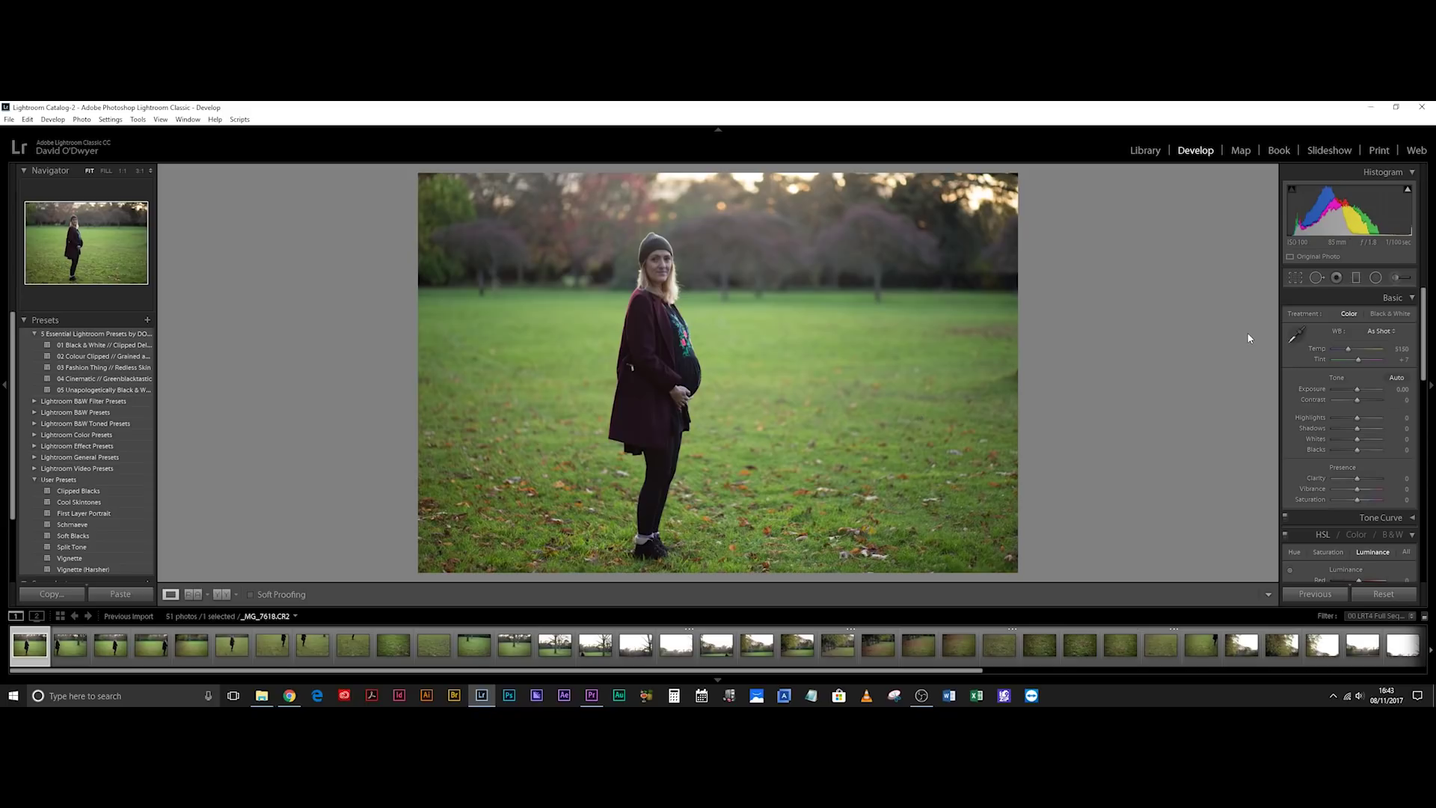
In the Basic panel set Highlights -67, Shadows +67, Vibrance 30 and Contrast 15
mouse_move(1357, 418)
left_mouse_down()
mouse_move(1338, 418)
mouse_move(1374, 432)
left_mouse_up()
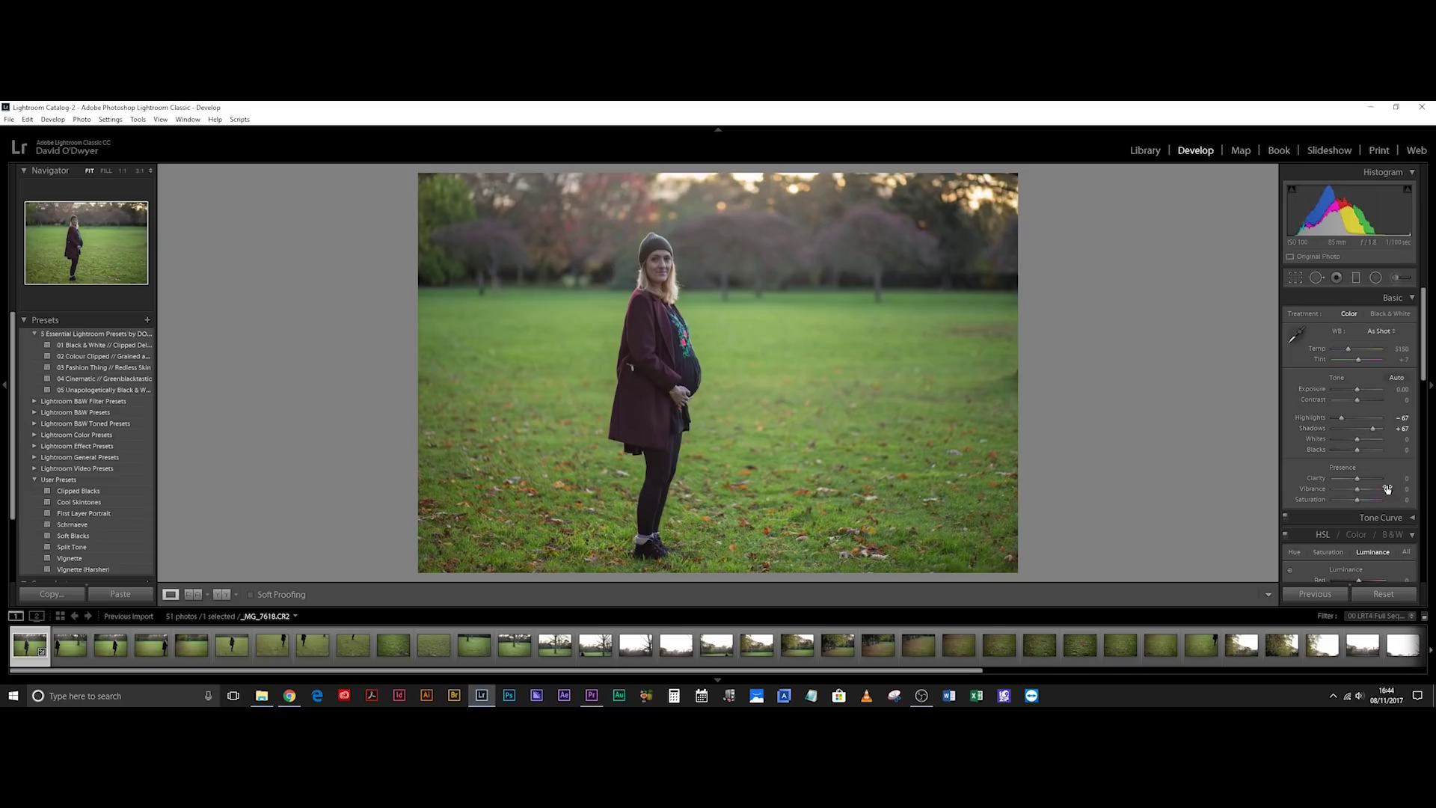
type("30")
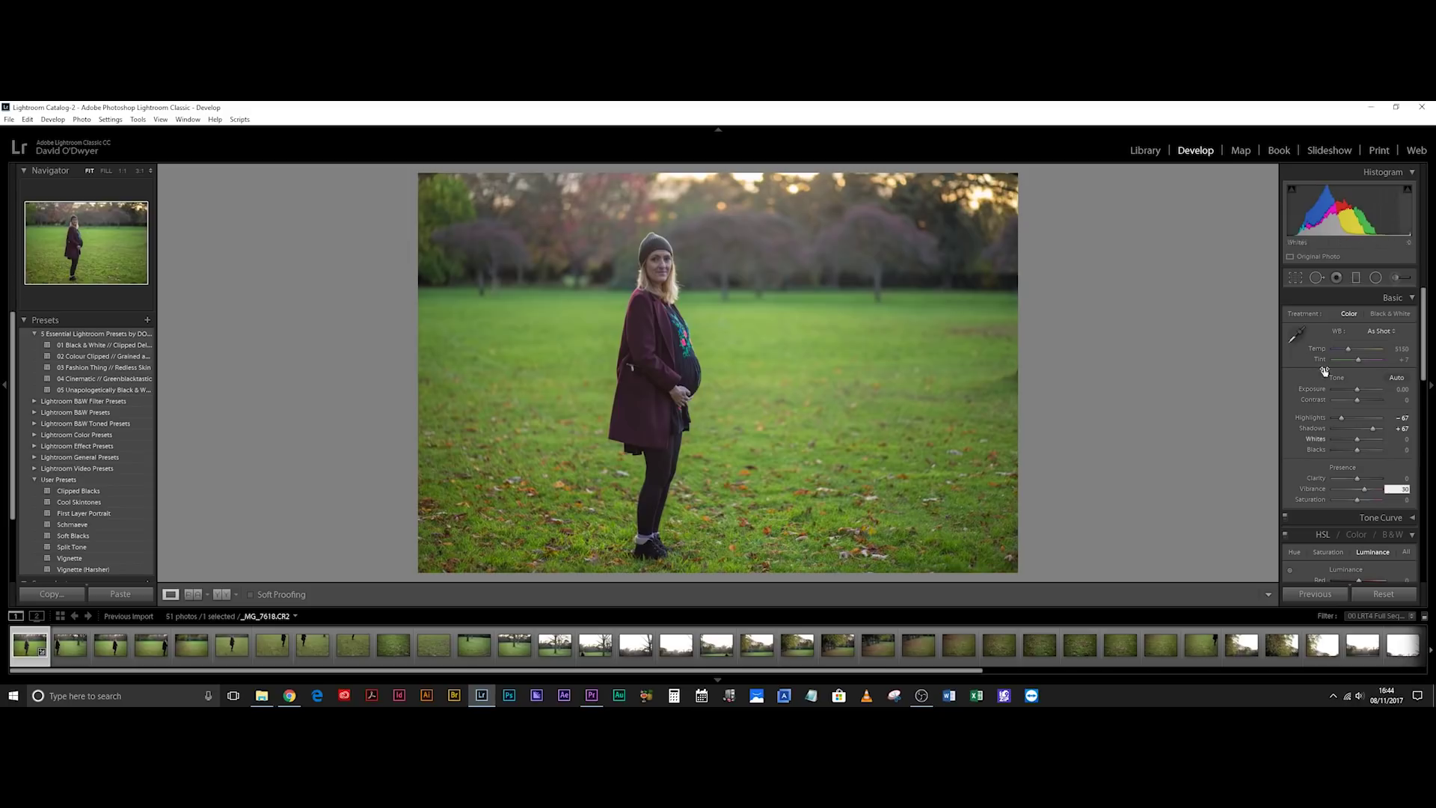
left_click(1403, 402)
type("15")
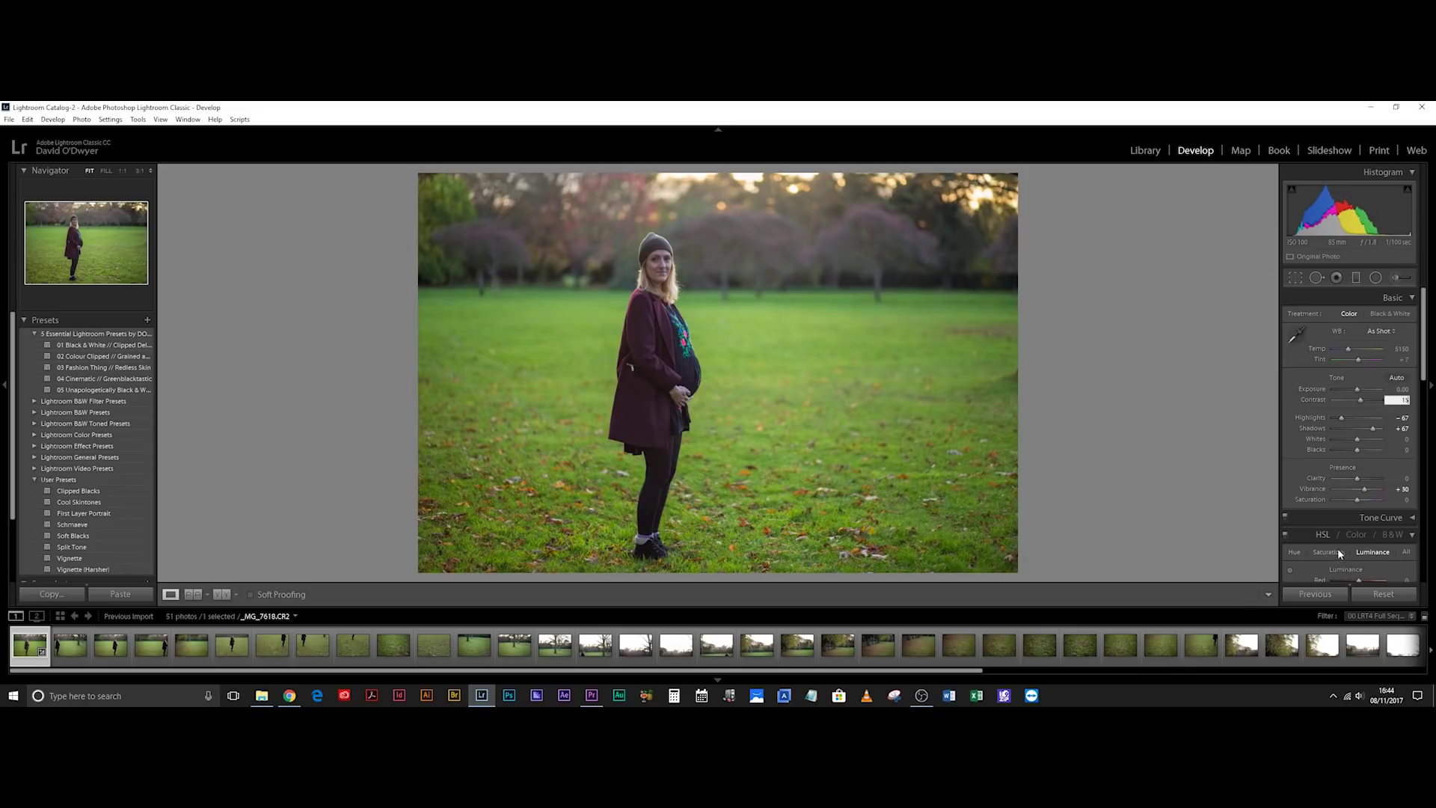
left_click(1405, 521)
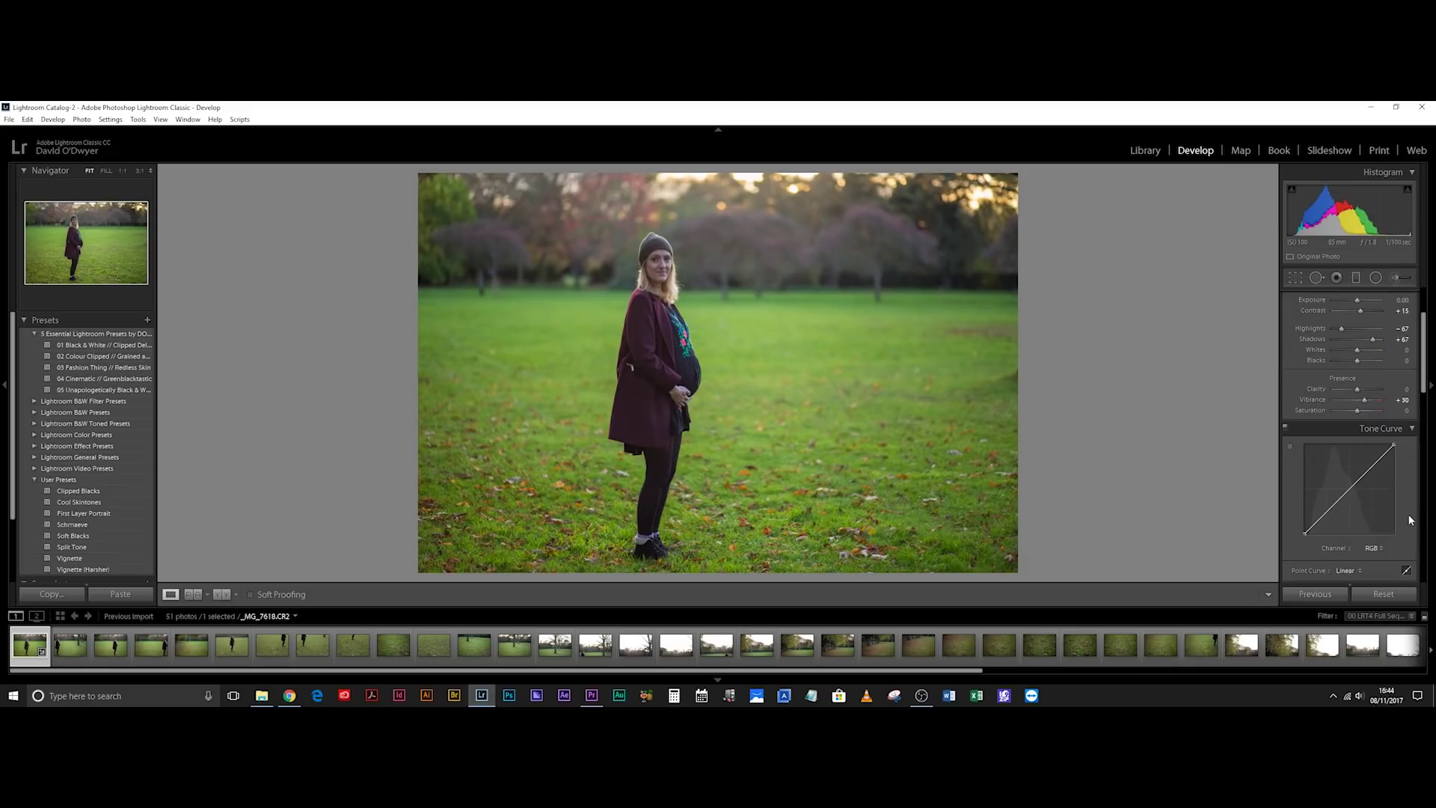
Lift the tone curve's black point for faded blacks and enable Canon EF 85mm lens profile corrections
left_click(1326, 511)
left_click_drag(1305, 534, 1307, 532)
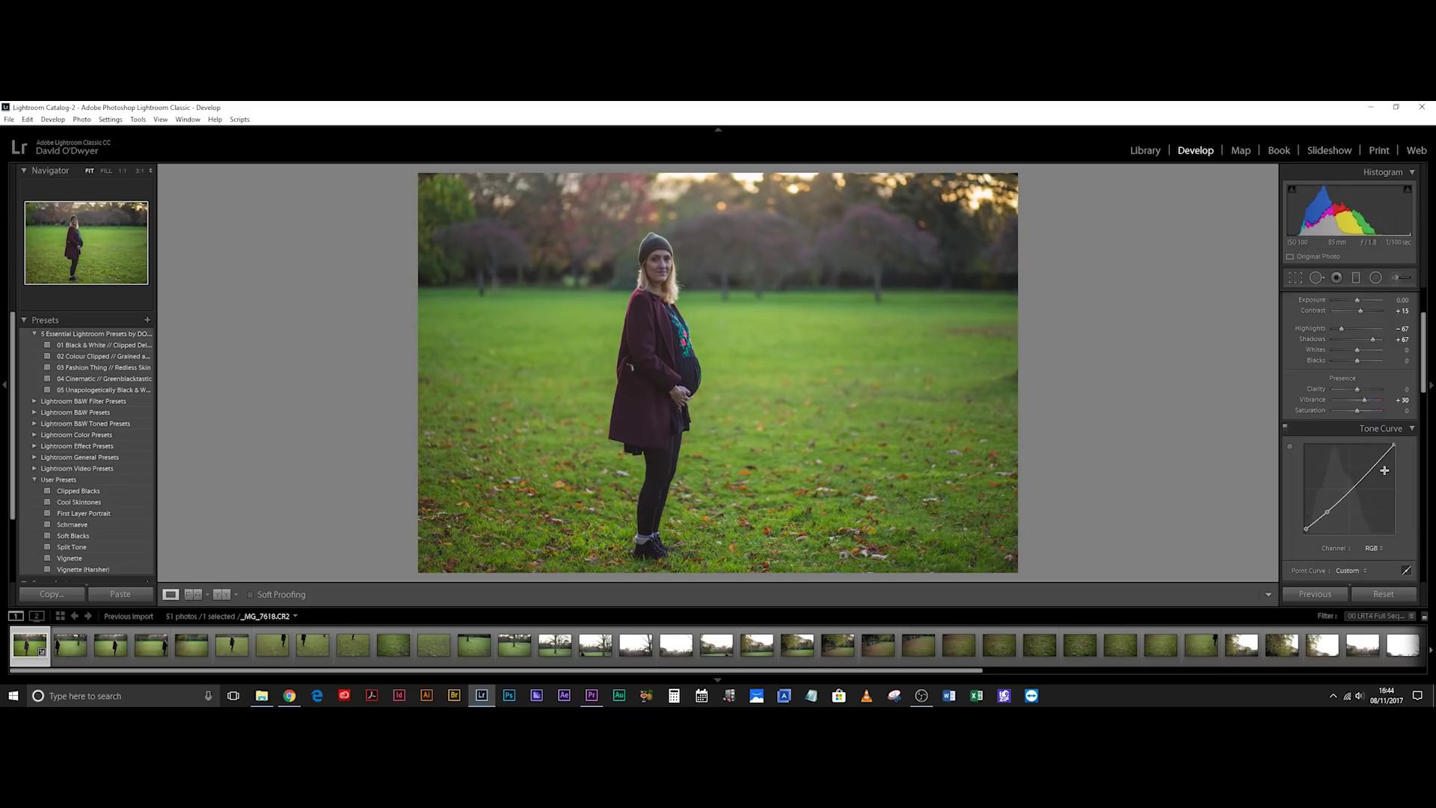
scroll(1416, 479, "down", 3)
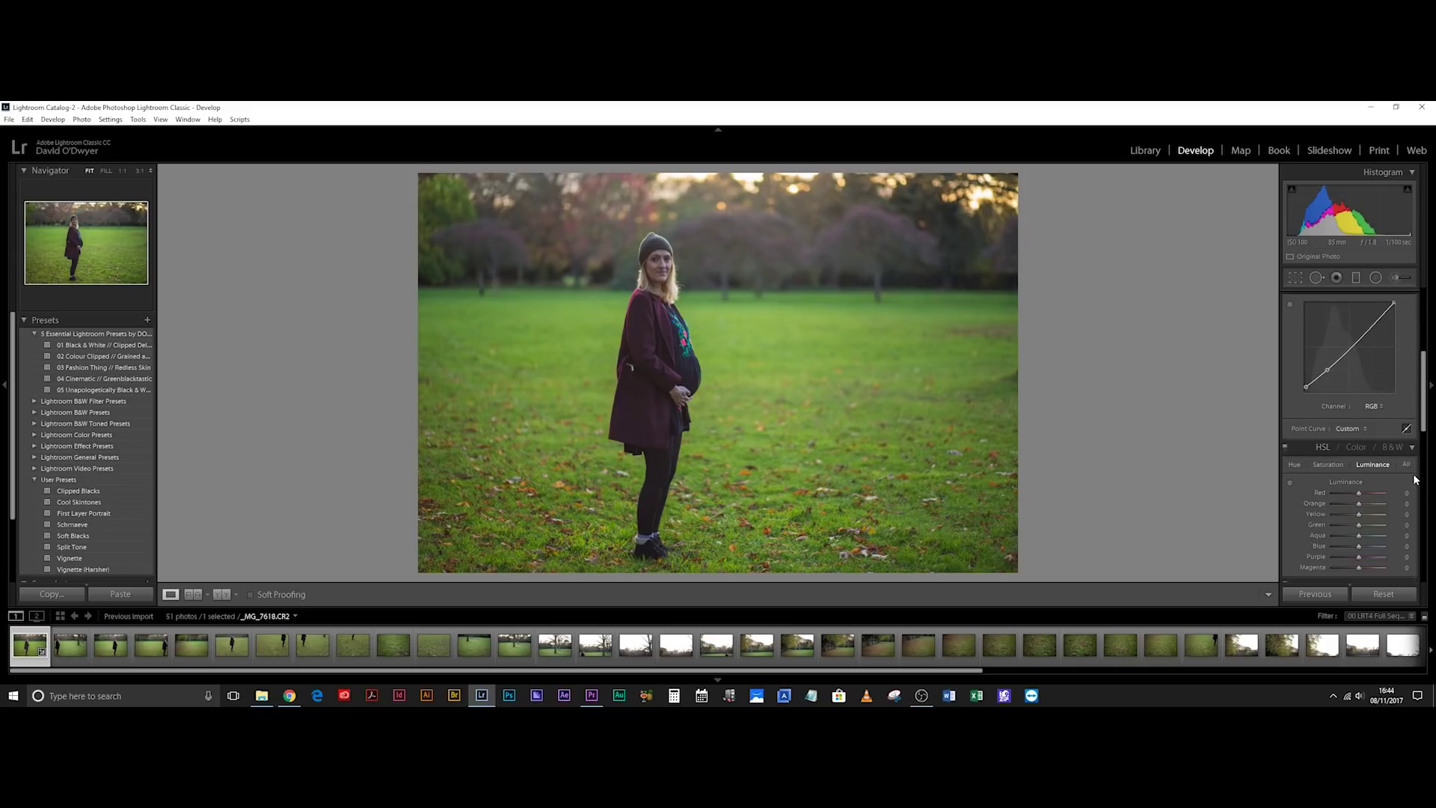
left_click(1413, 447)
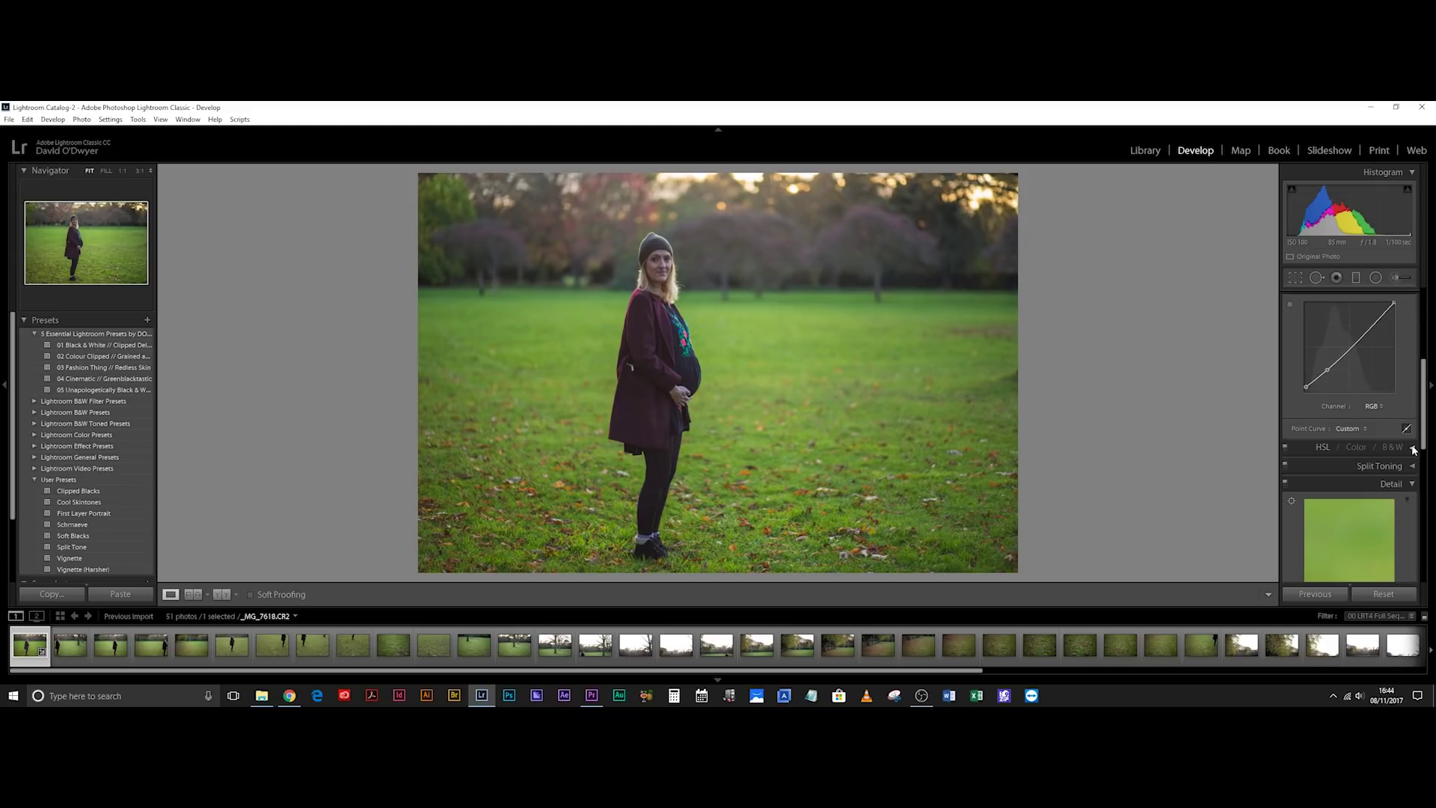
left_click(1414, 483)
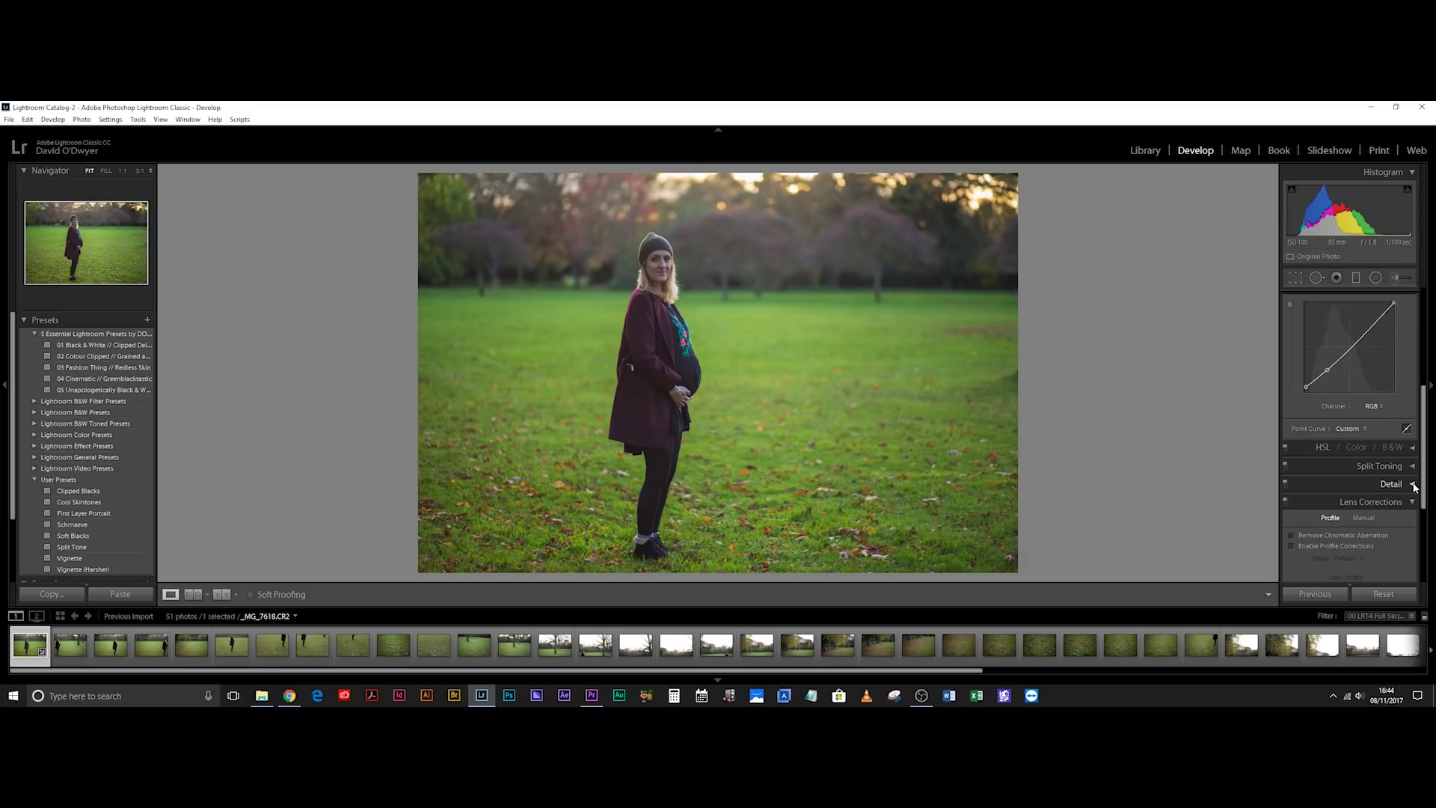
scroll(1414, 486, "down", 2)
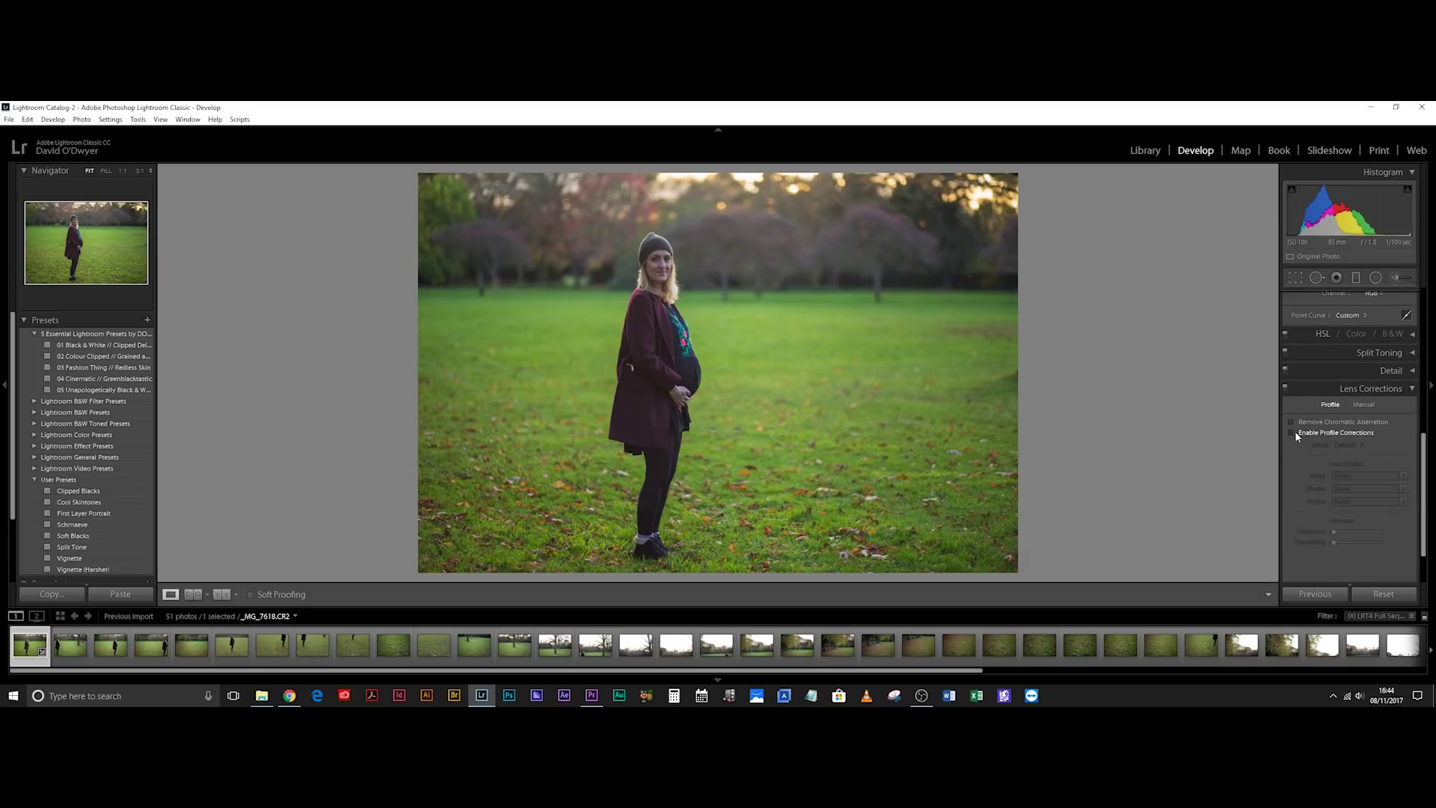
scroll(1292, 429, "down", 1)
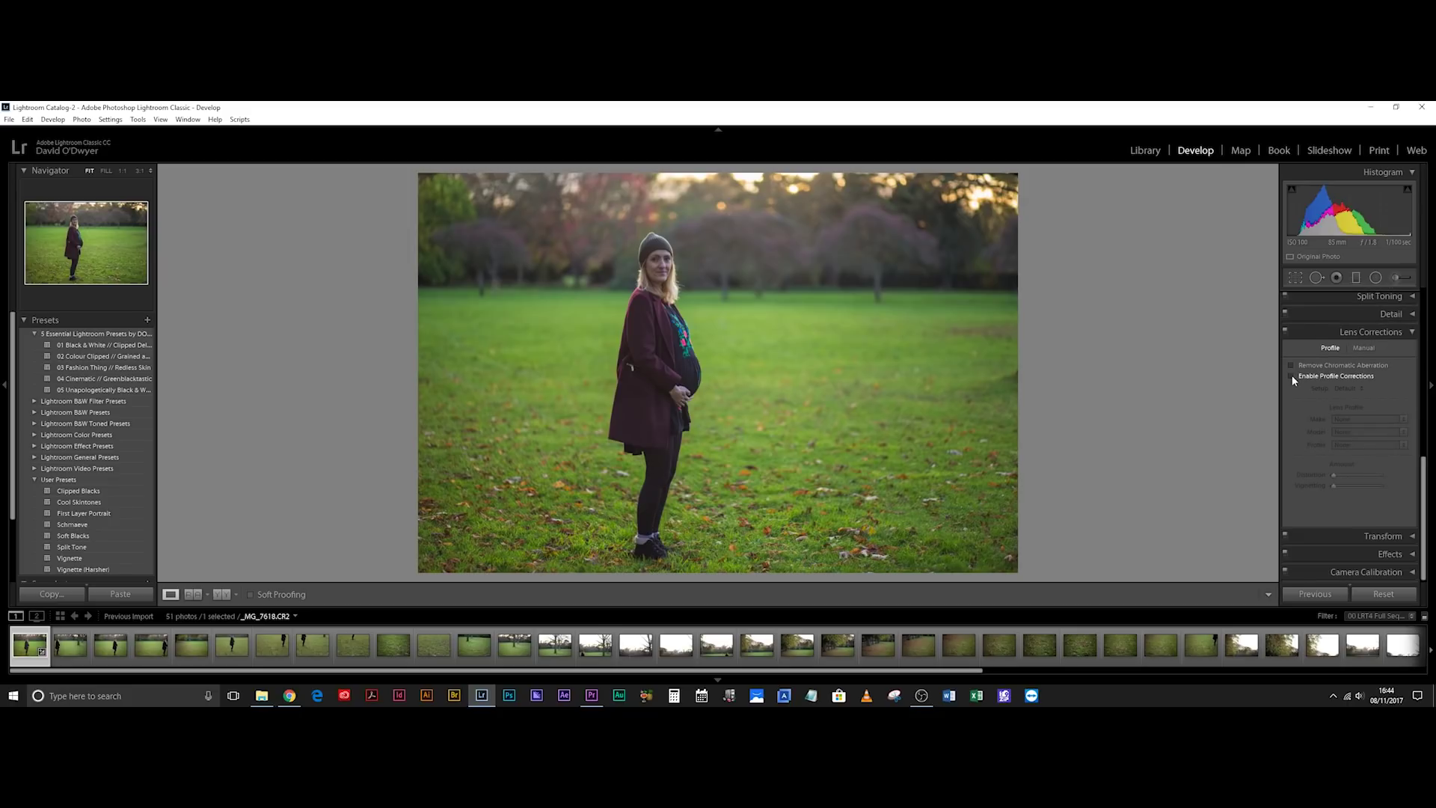
left_click(1291, 375)
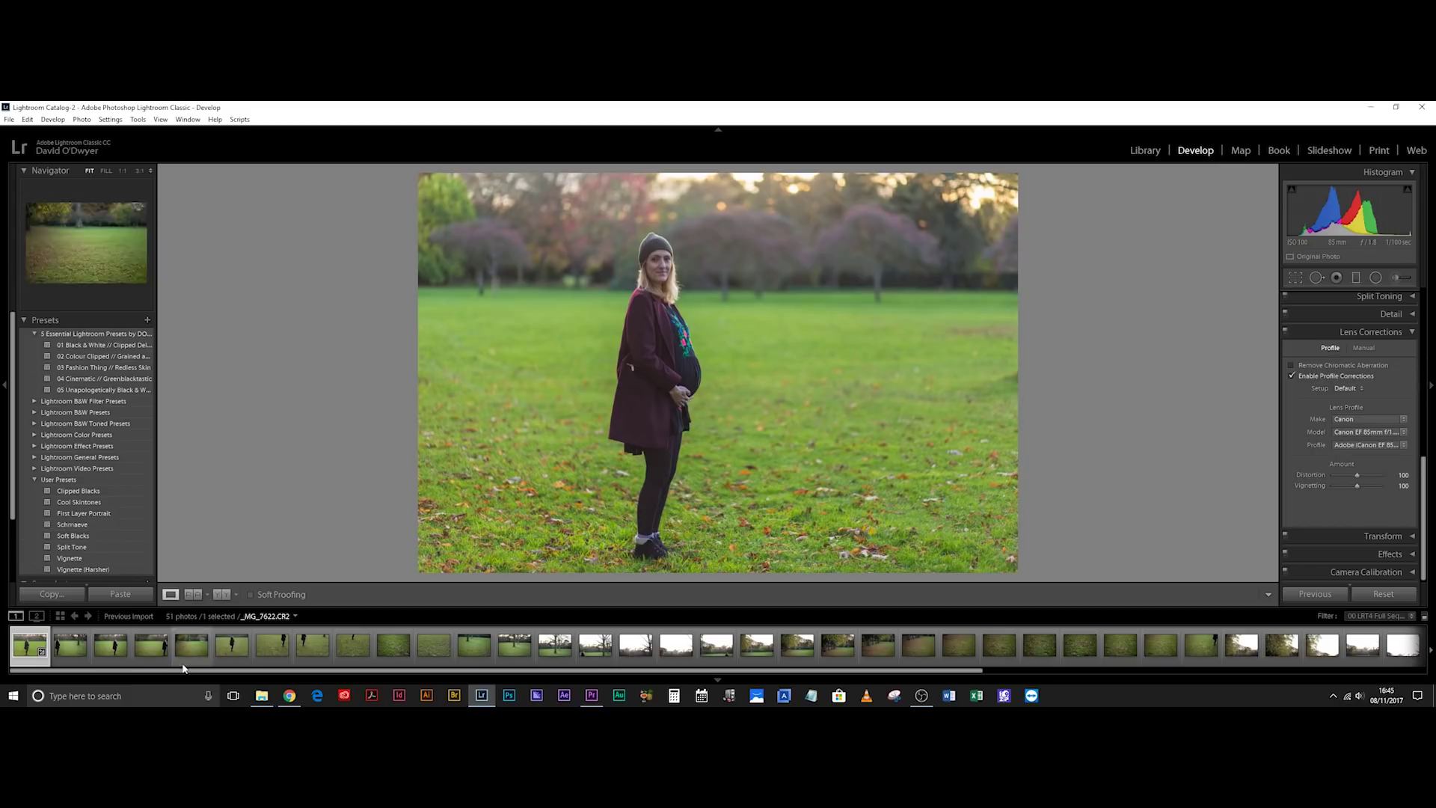
Select all 51 photos and synchronize every develop setting from the portrait onto them
key("ctrl+a")
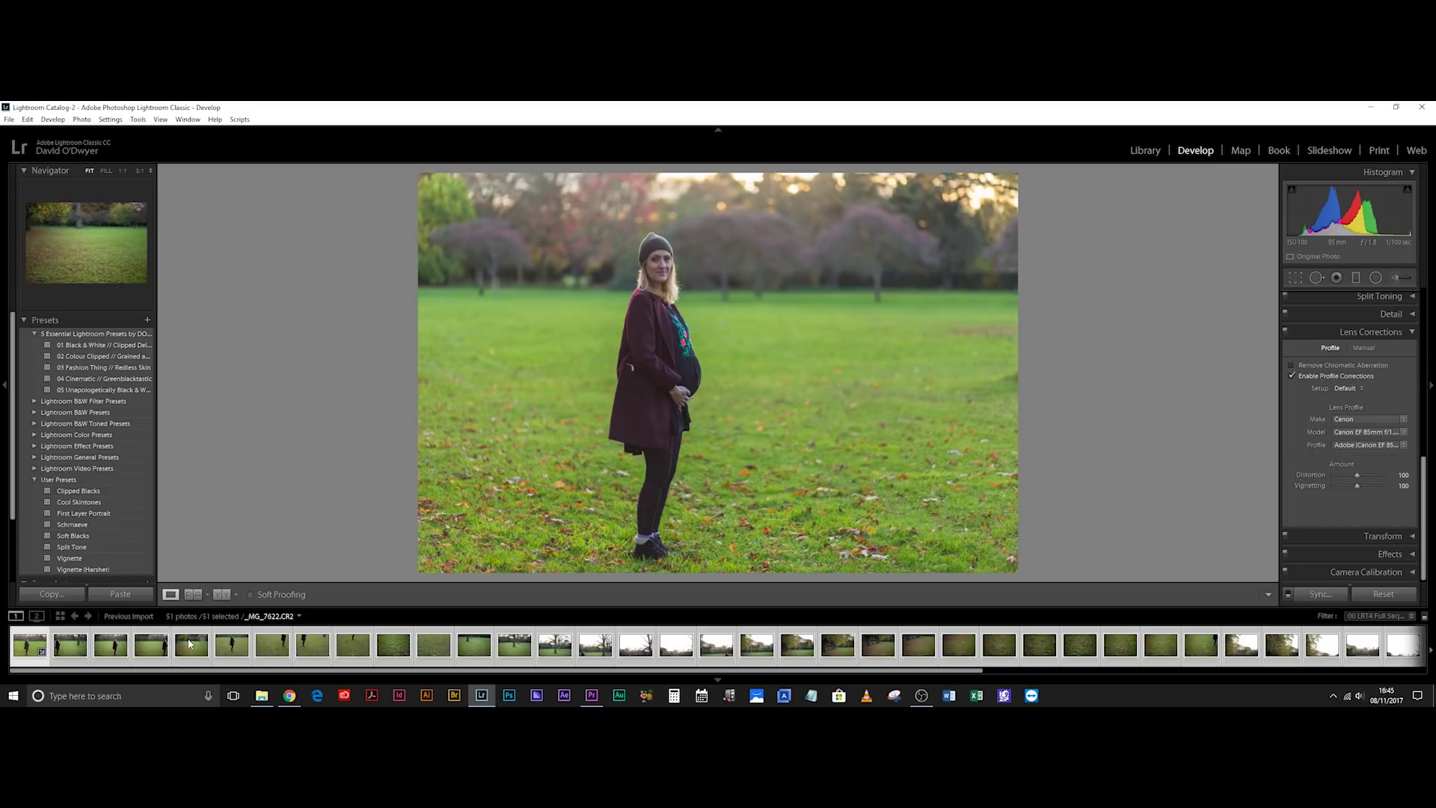
left_click(1319, 593)
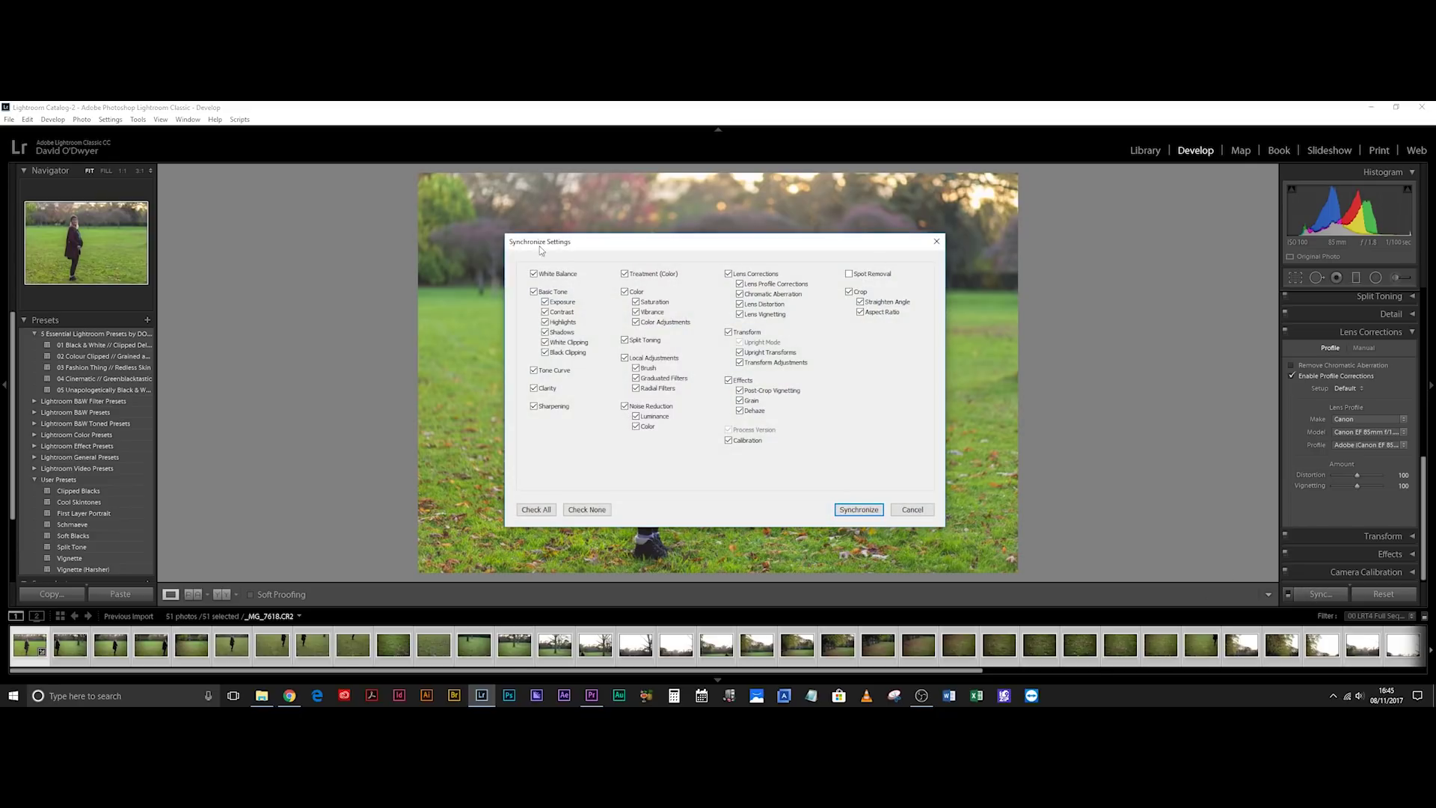
left_click(540, 510)
left_click(860, 510)
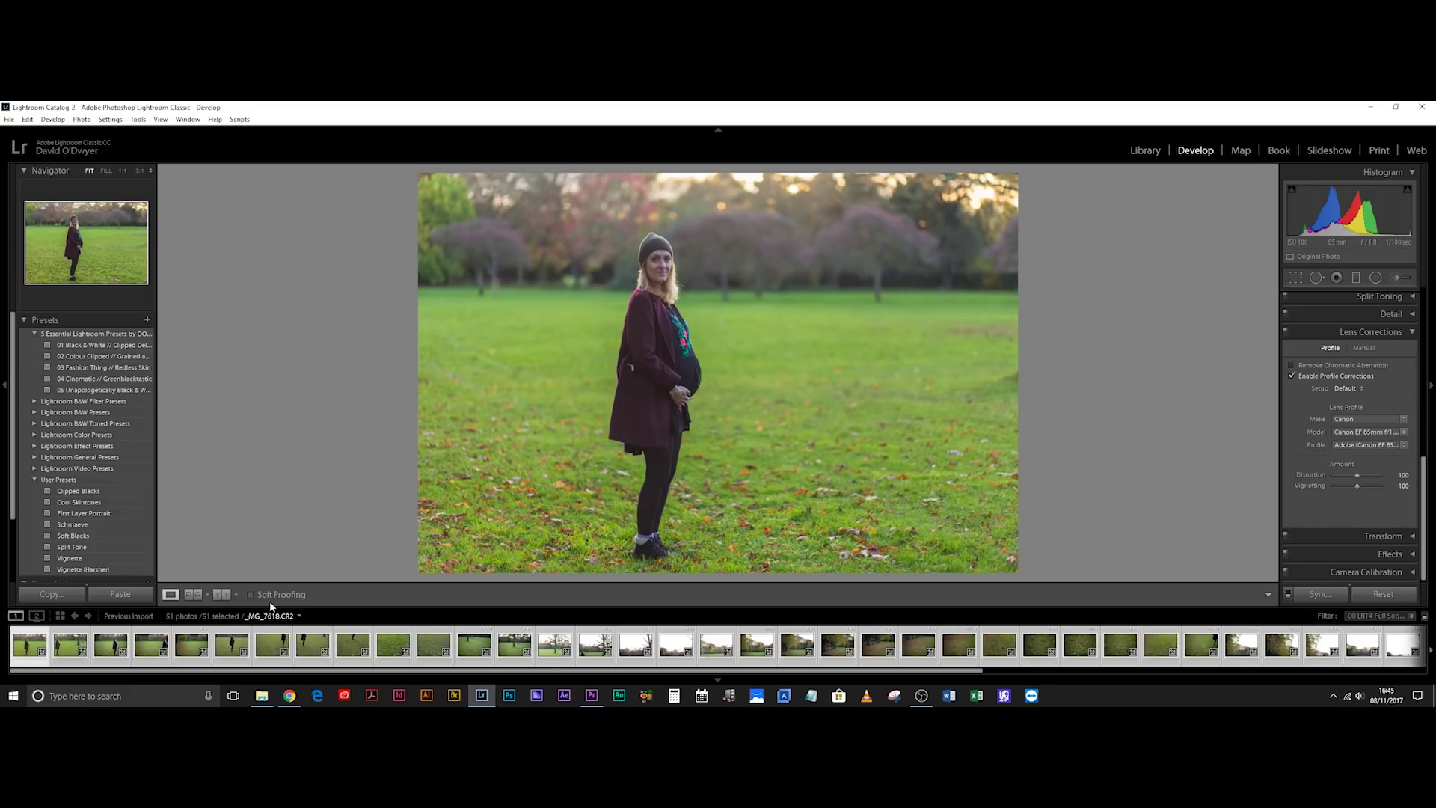
Step frame by frame from _MG_7632 through to the grass shot _MG_7641
key("Right")
key("Right")
key("Right")
key("Right")
key("Right")
key("Right")
key("Right")
key("Right")
key("Right")
key("Right")
key("Right")
key("Right")
key("Right")
key("Right")
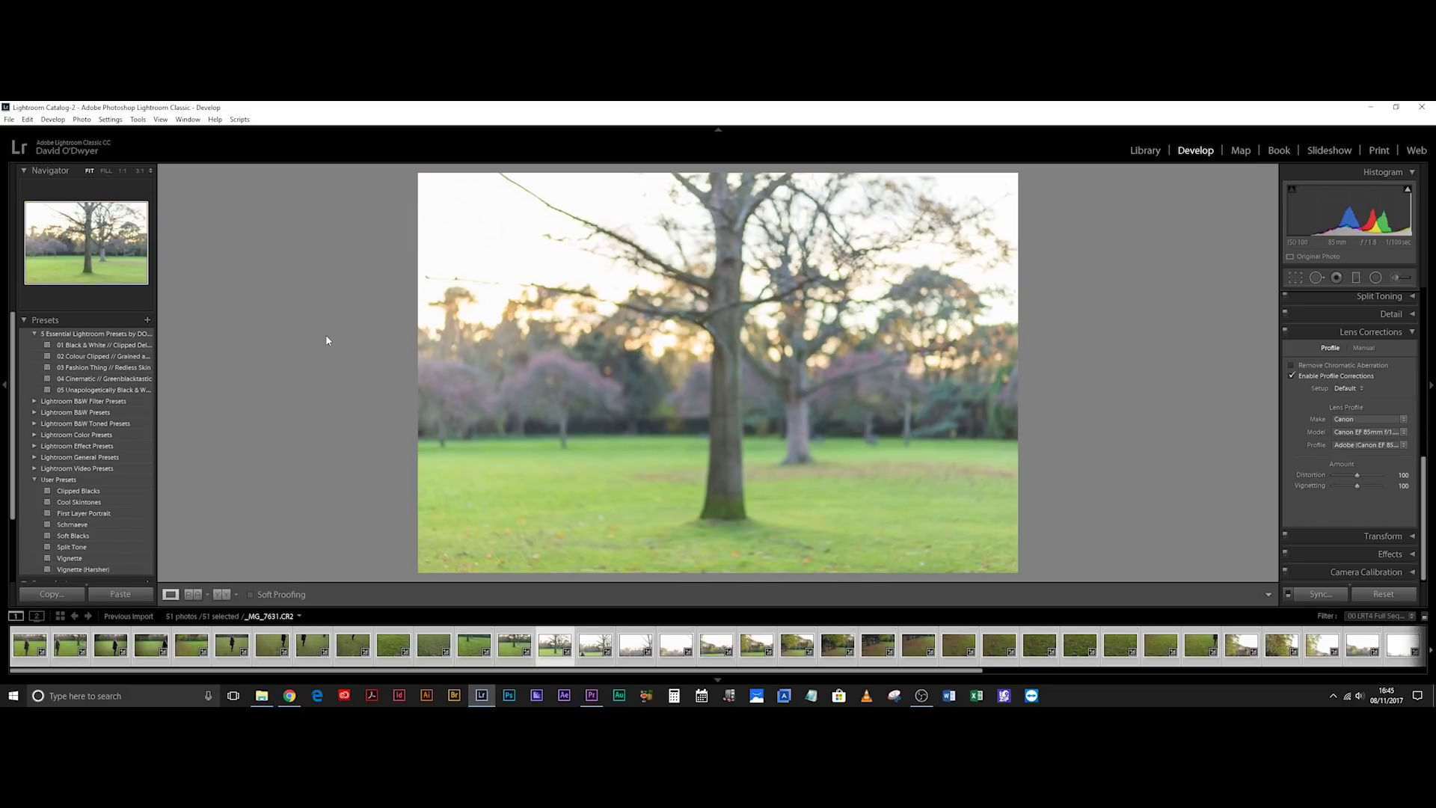
key("Right")
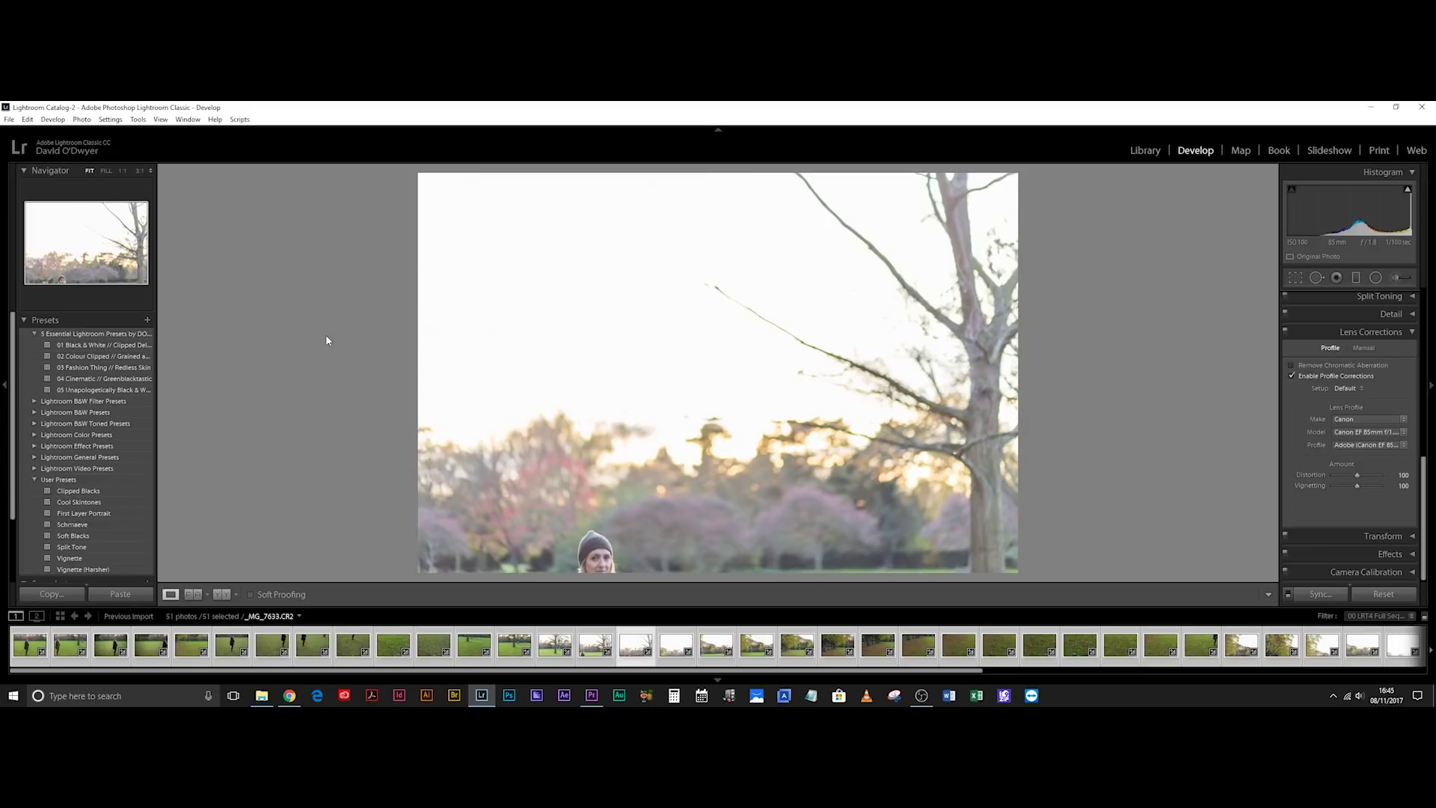
key("Right")
key("Right")
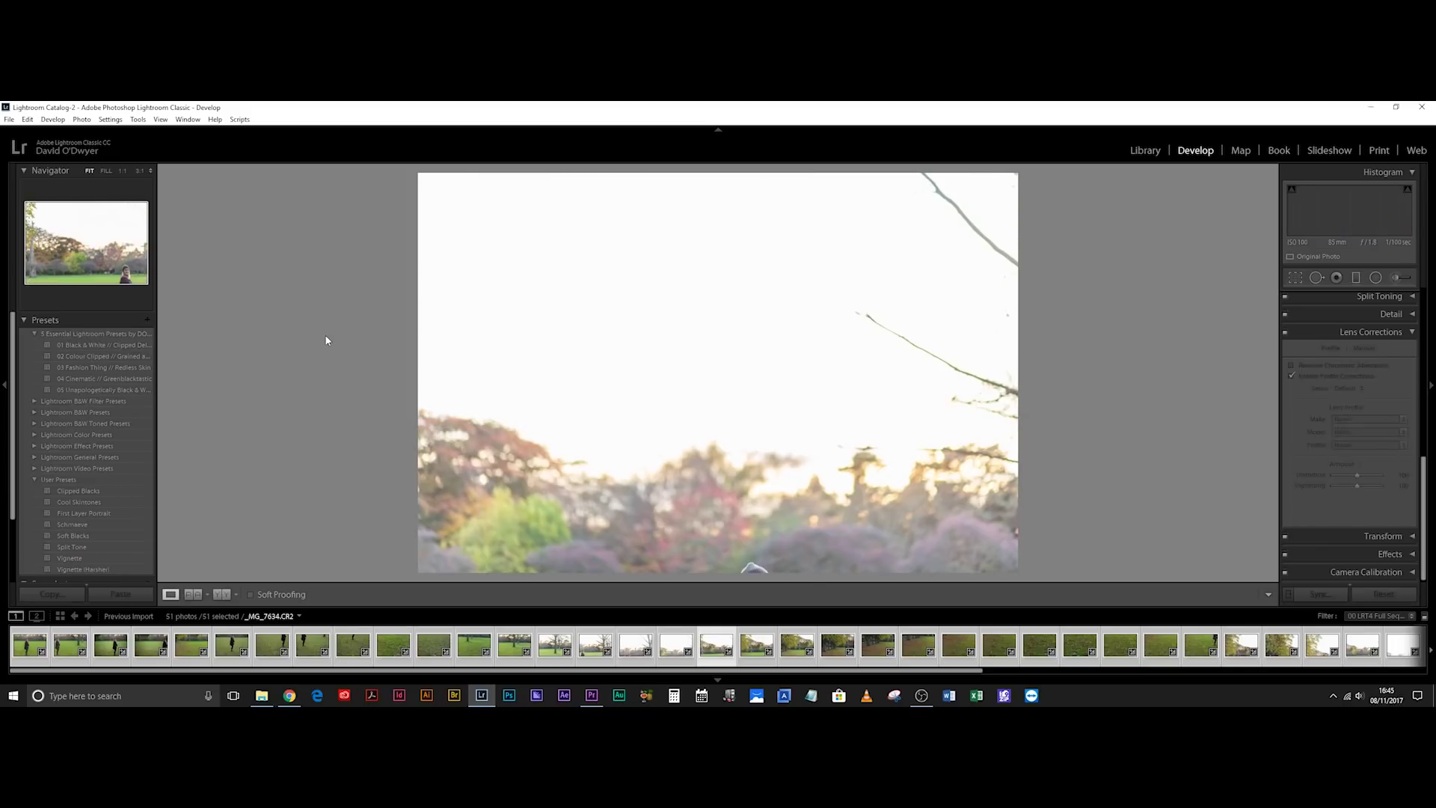
key("Right")
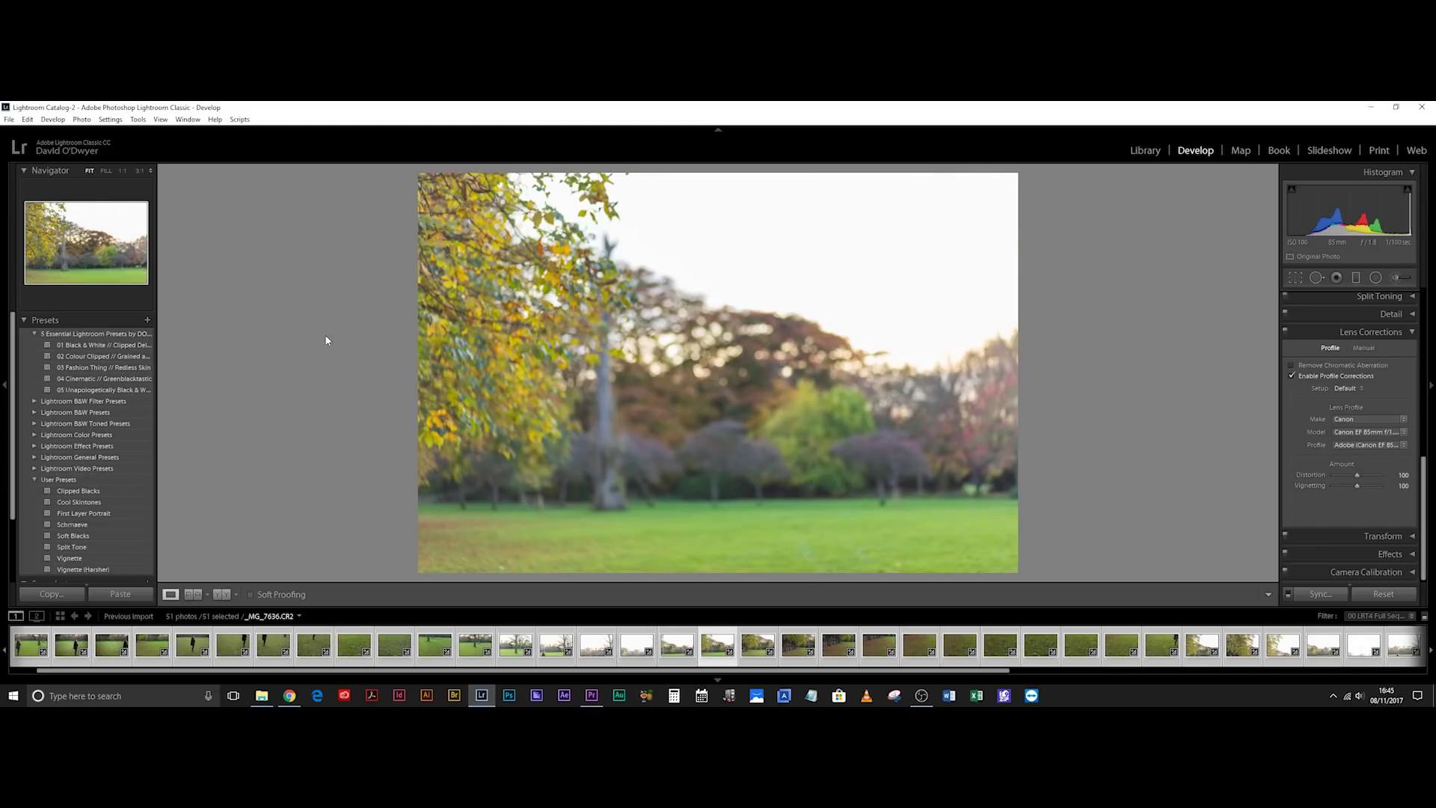
key("Right")
key("Right")
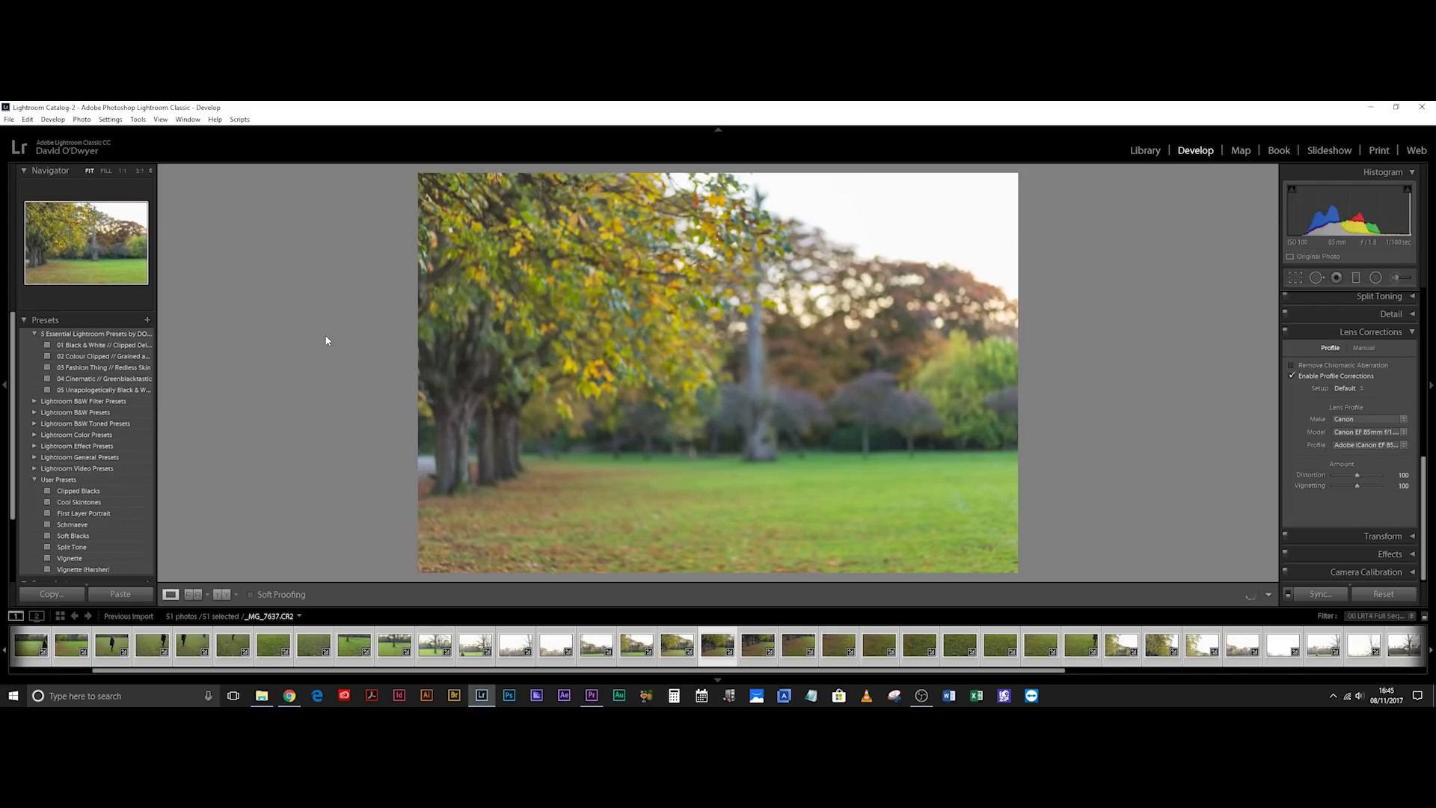
key("Right")
key("Right")
key("Right")
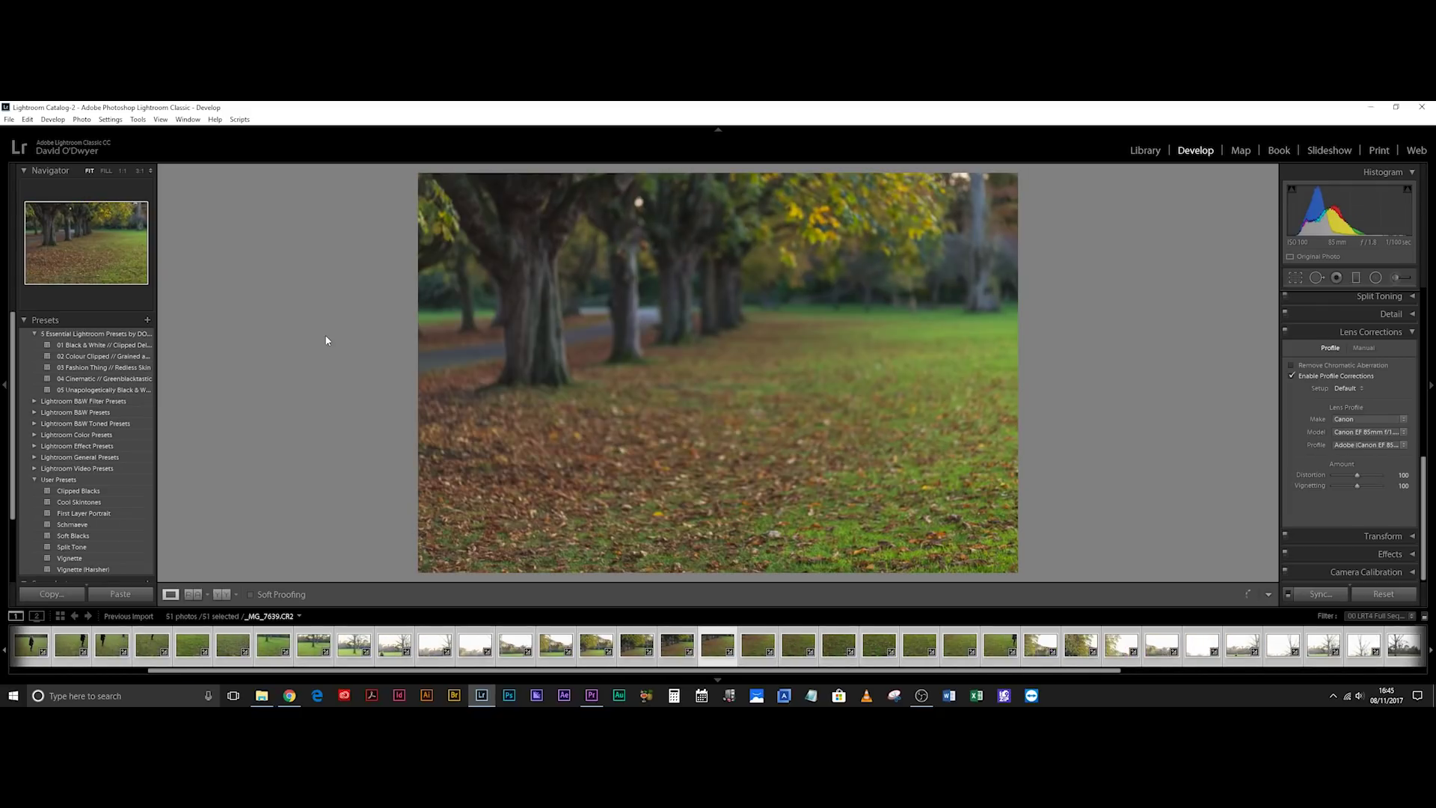
key("Right")
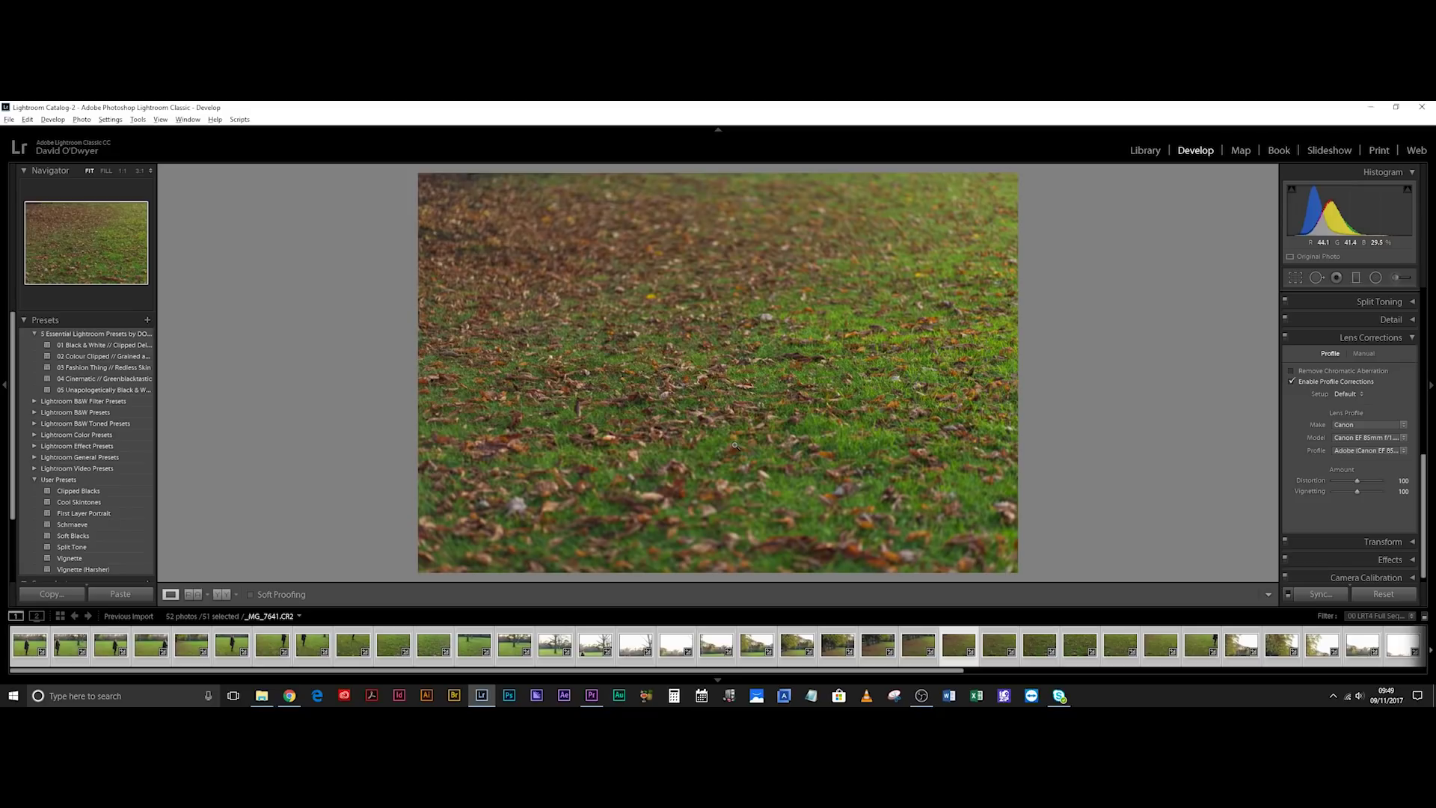
Start a Photo Merge > Panorama of the selected frames
left_click(80, 119)
mouse_move(120, 180)
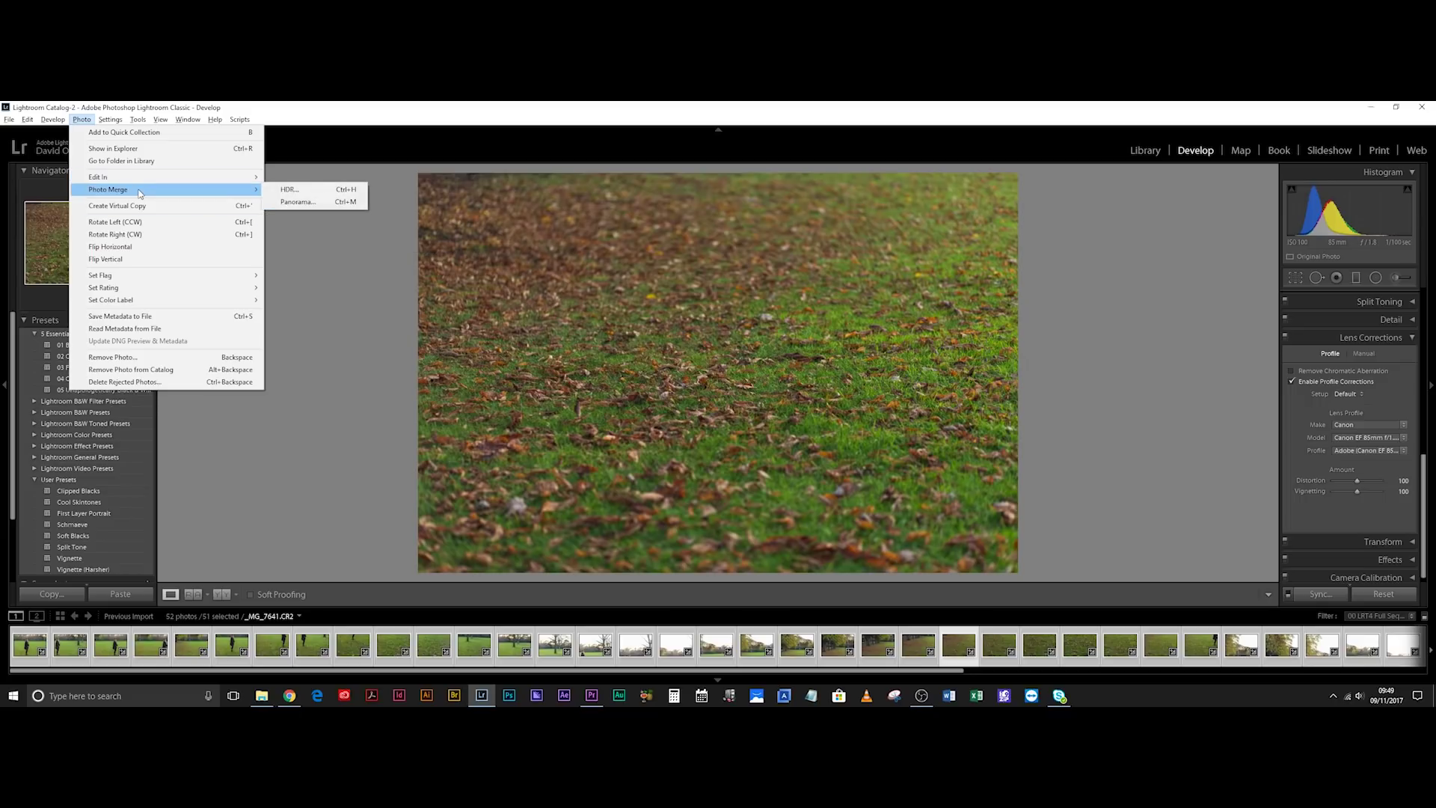
left_click(301, 202)
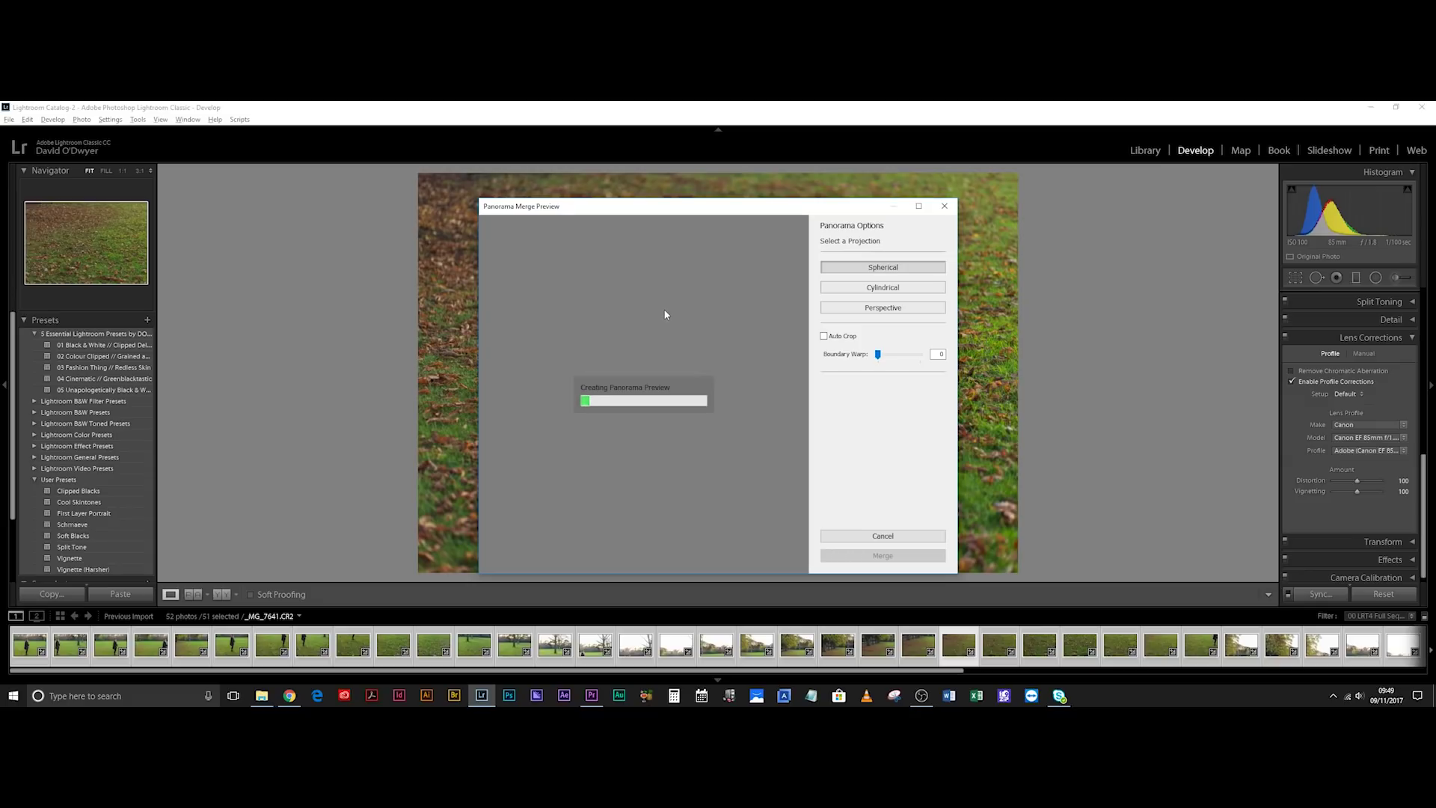
Move the Panorama Merge Preview window up and zoom into the spherical preview to check it
left_click_drag(721, 206, 717, 191)
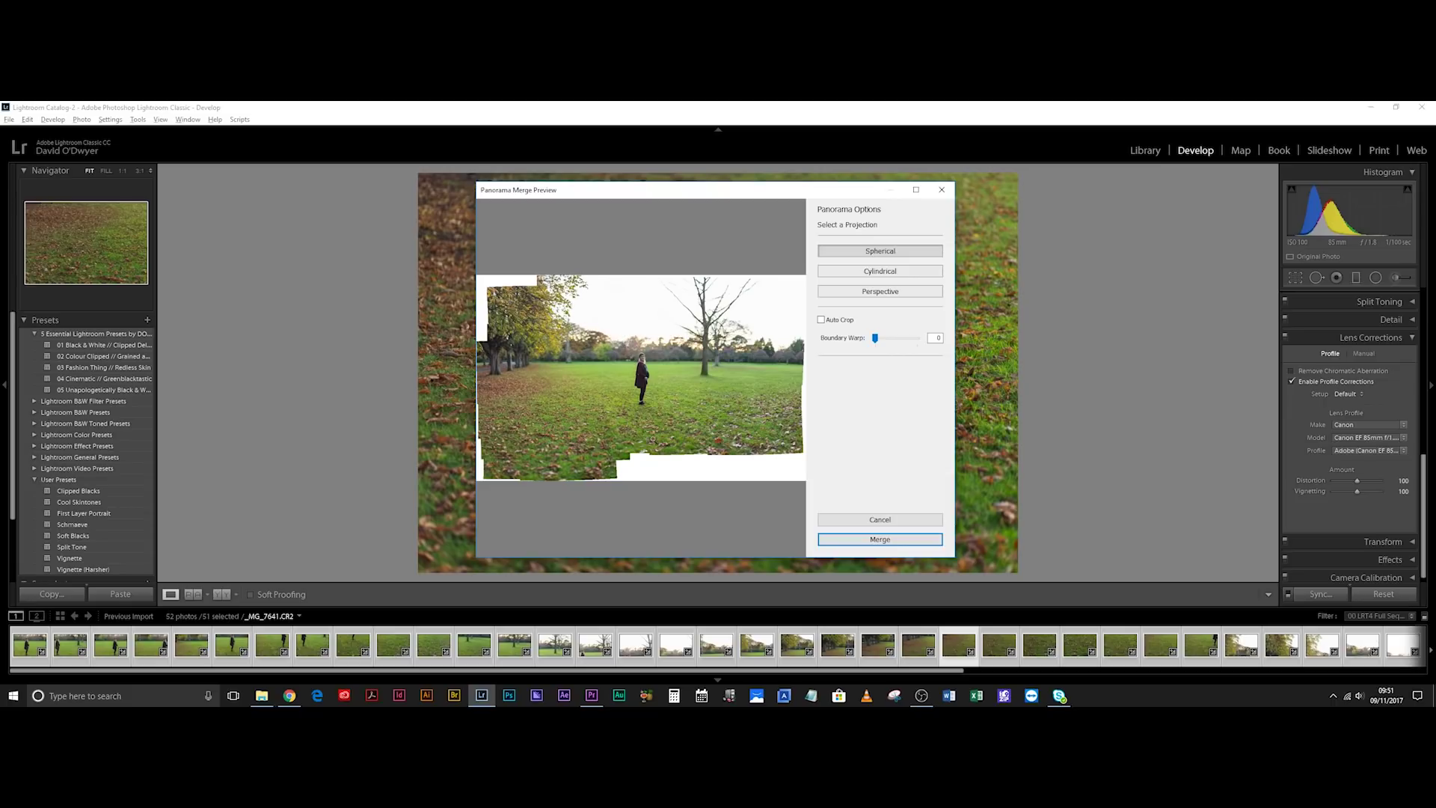
left_click(626, 387)
Merge the panorama into _MG_7618-Pano.dng and watch its progress in the activity center
left_click(880, 539)
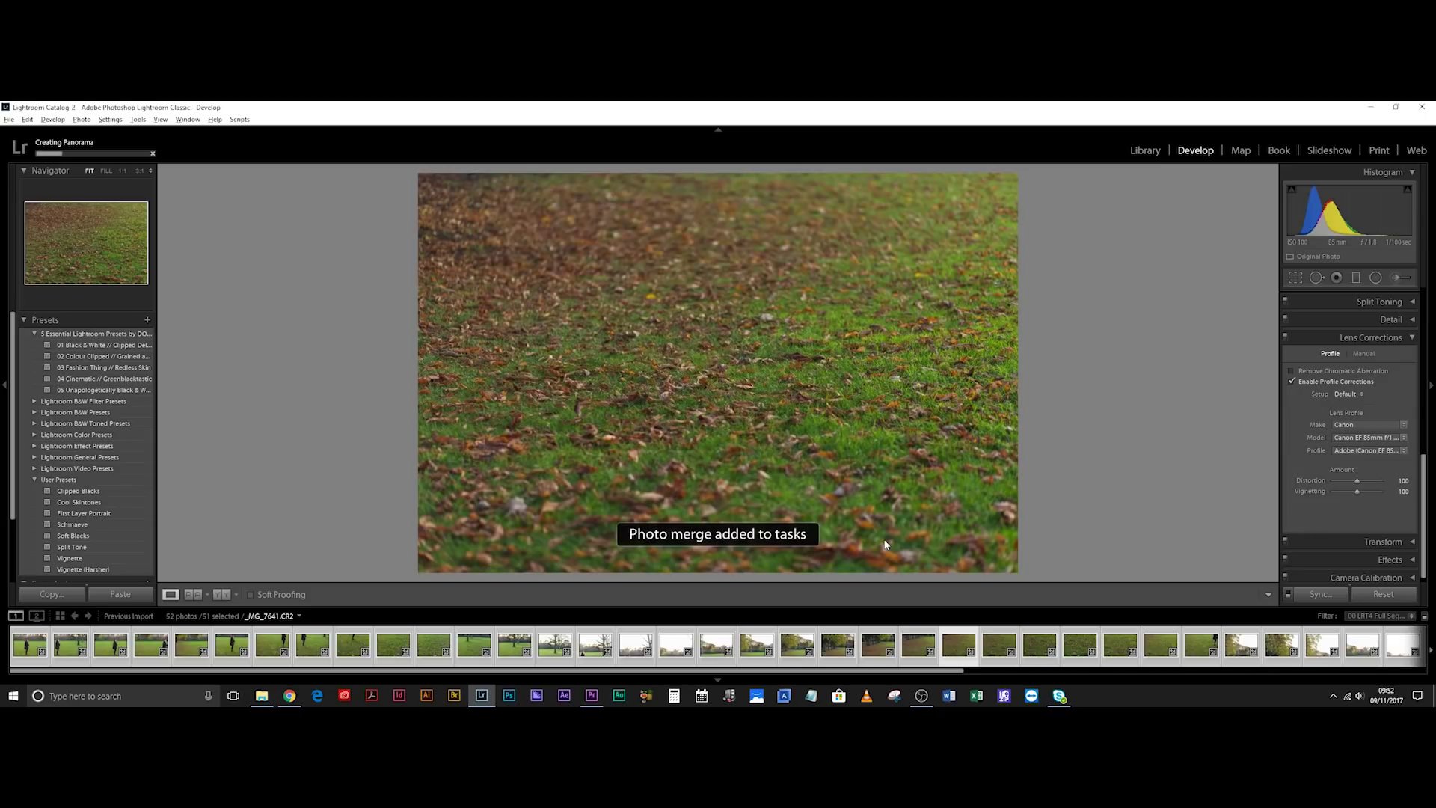
left_click(78, 149)
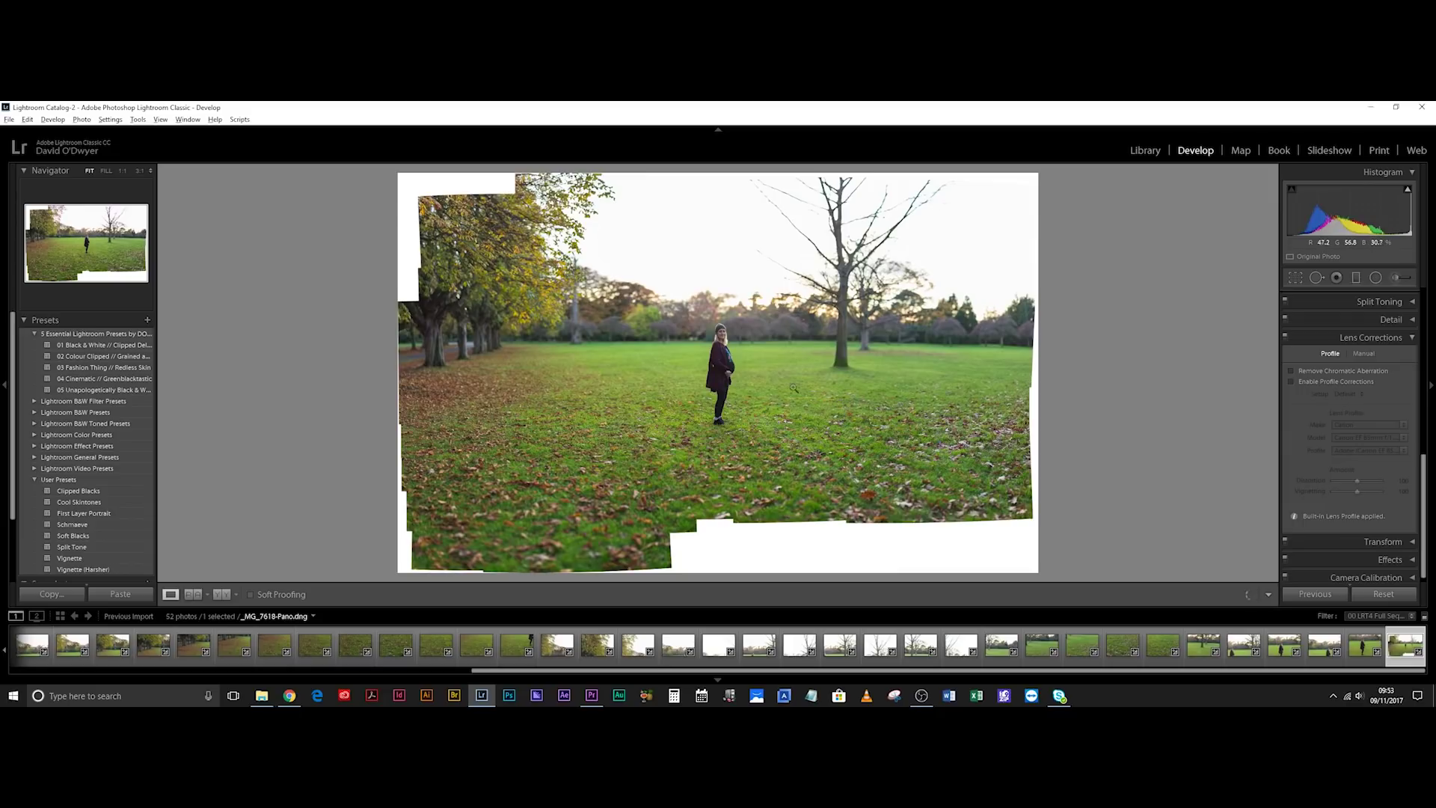
left_click(564, 383)
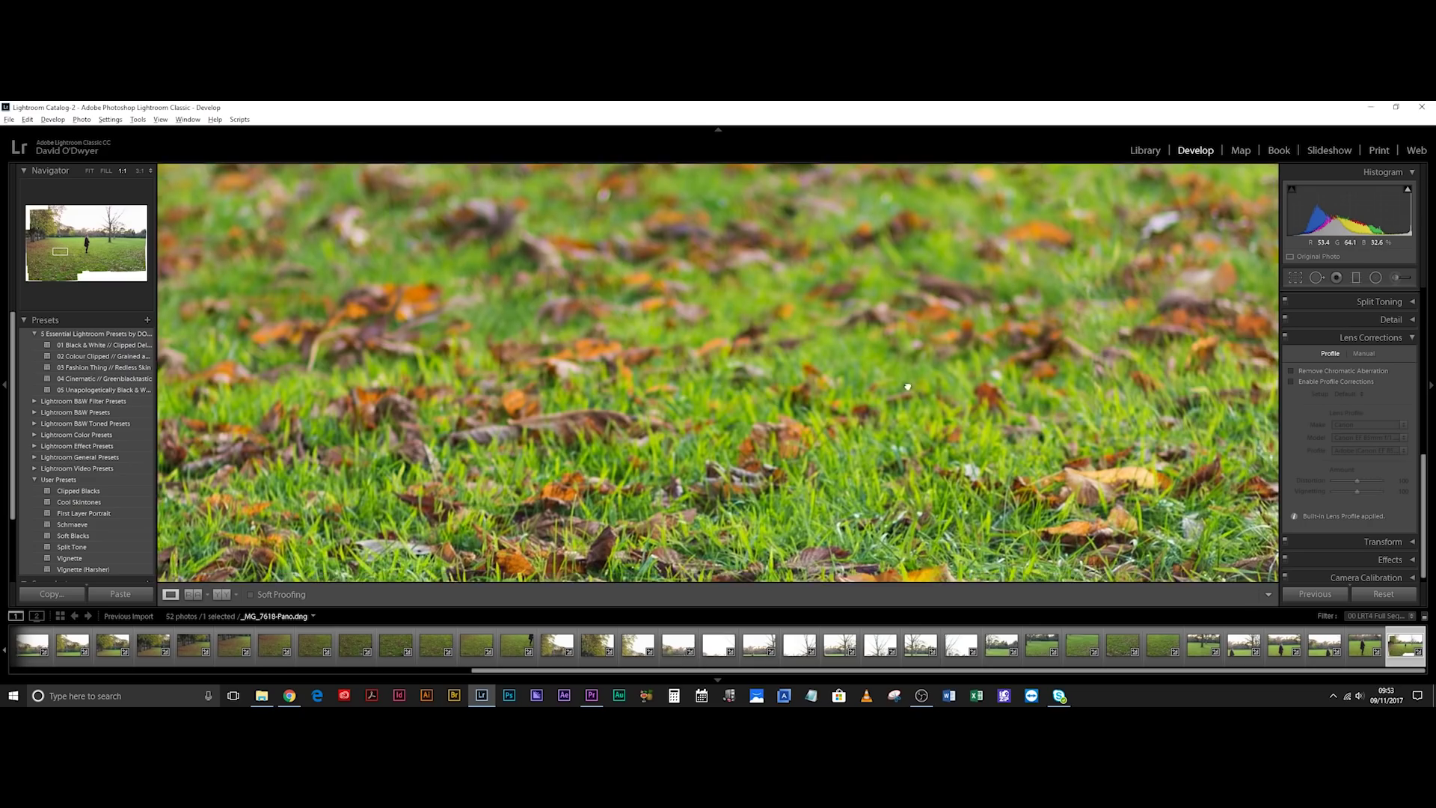
left_click_drag(907, 387, 619, 266)
left_click_drag(935, 284, 998, 367)
left_click(750, 294)
left_click(749, 294)
left_click_drag(690, 359, 820, 398)
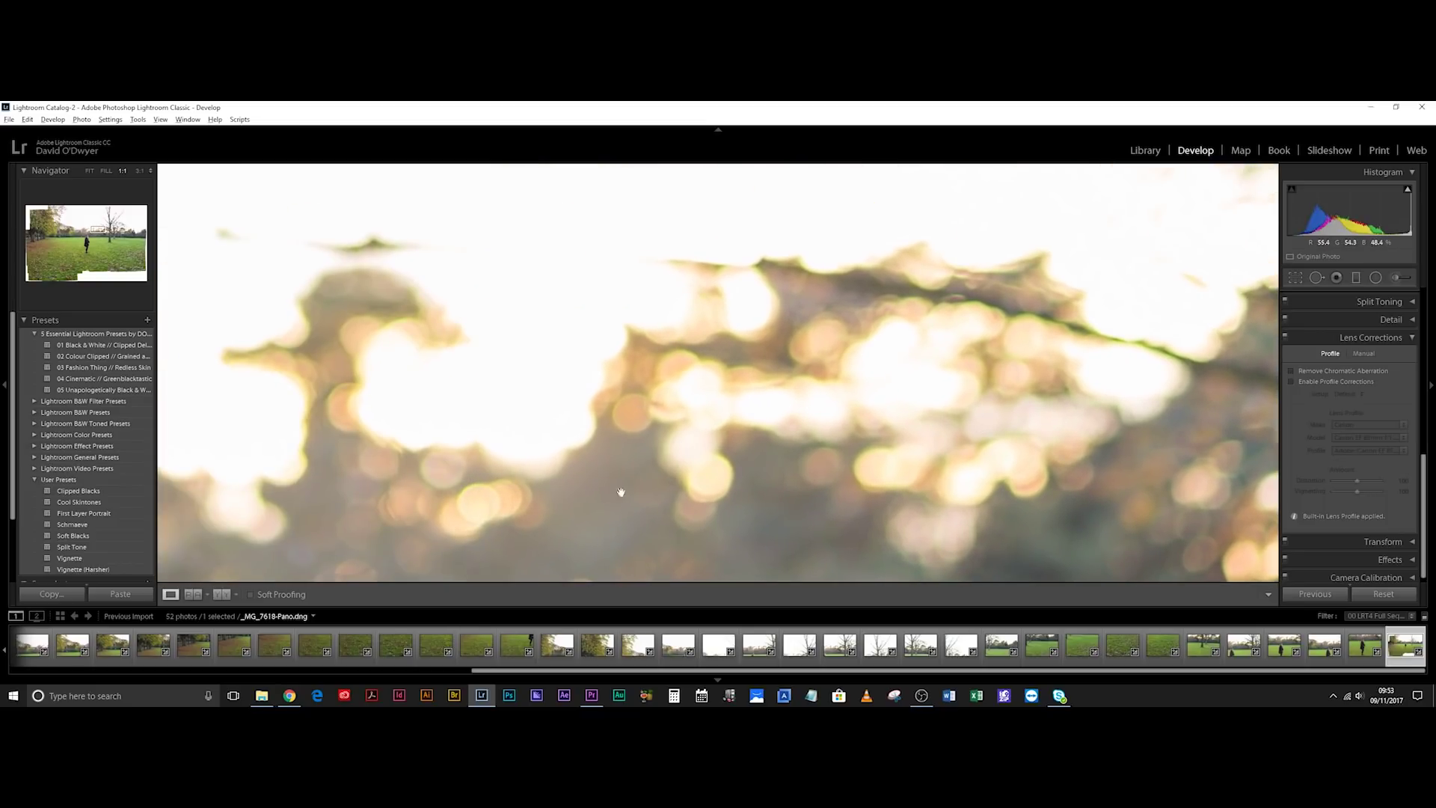
left_click_drag(281, 332, 608, 268)
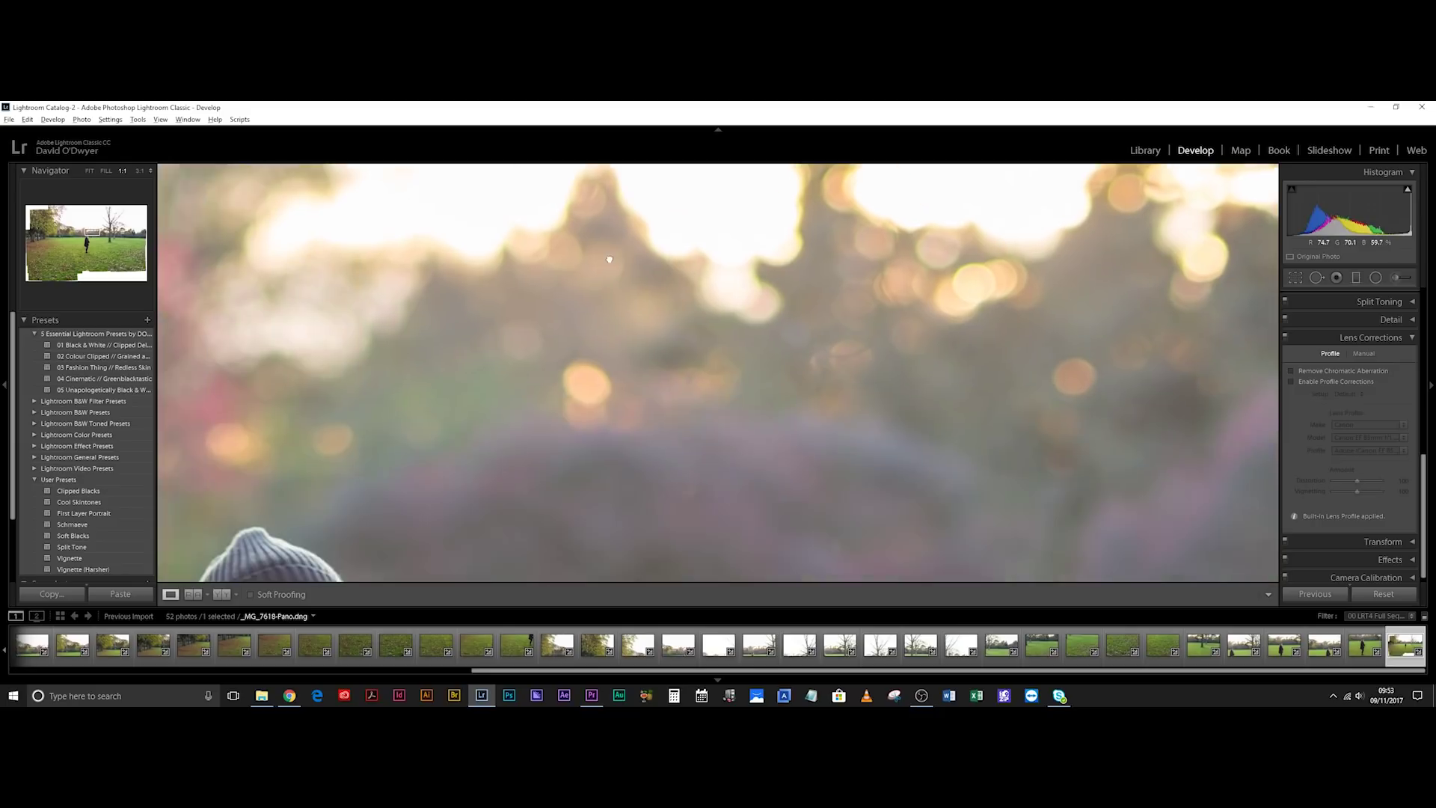
left_click(453, 514)
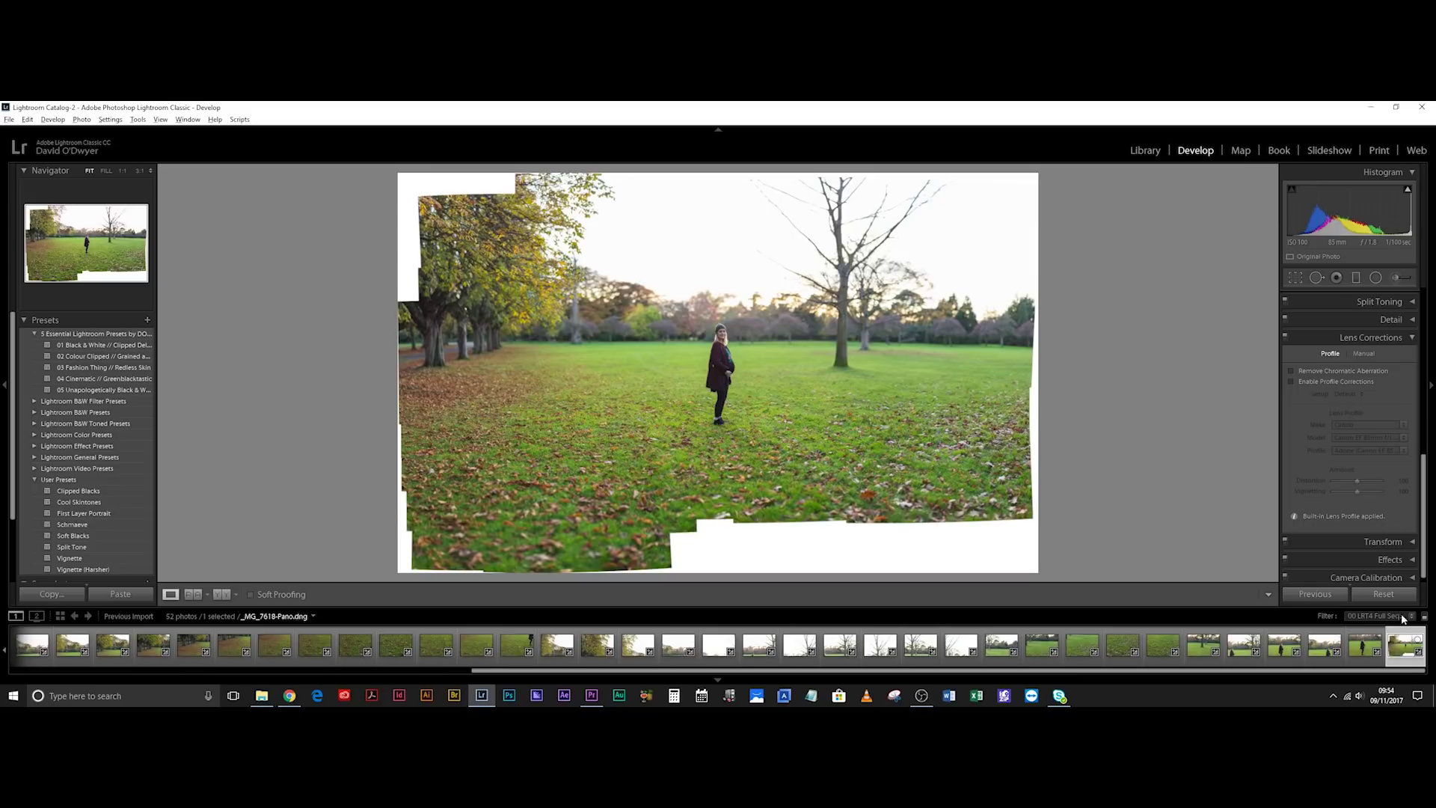
scroll(1342, 322, "up", 5)
Paint an Adjustment Brush exposure boost over the pregnant woman
left_click_drag(1427, 374, 1426, 301)
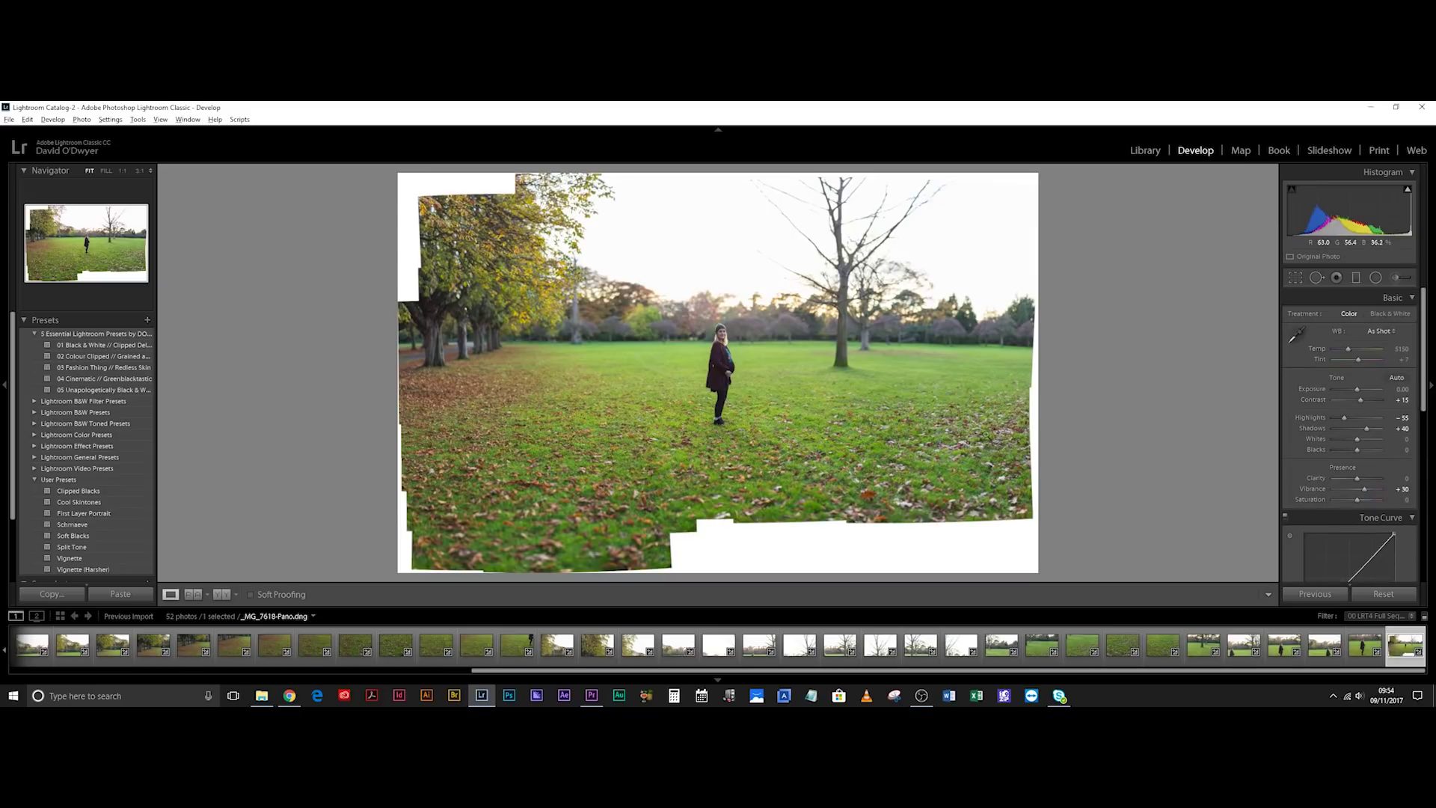
key("k")
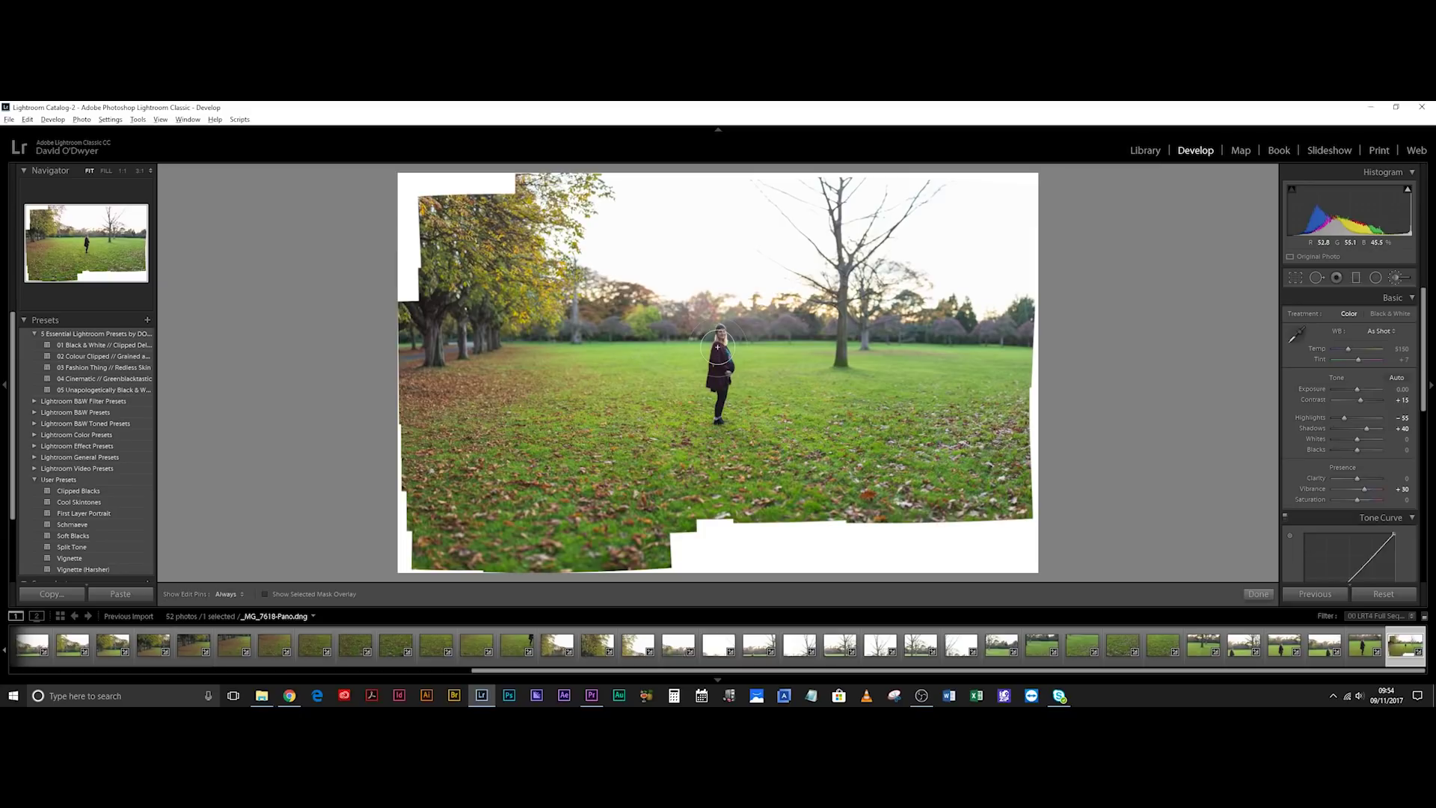
scroll(691, 363, "up", 8)
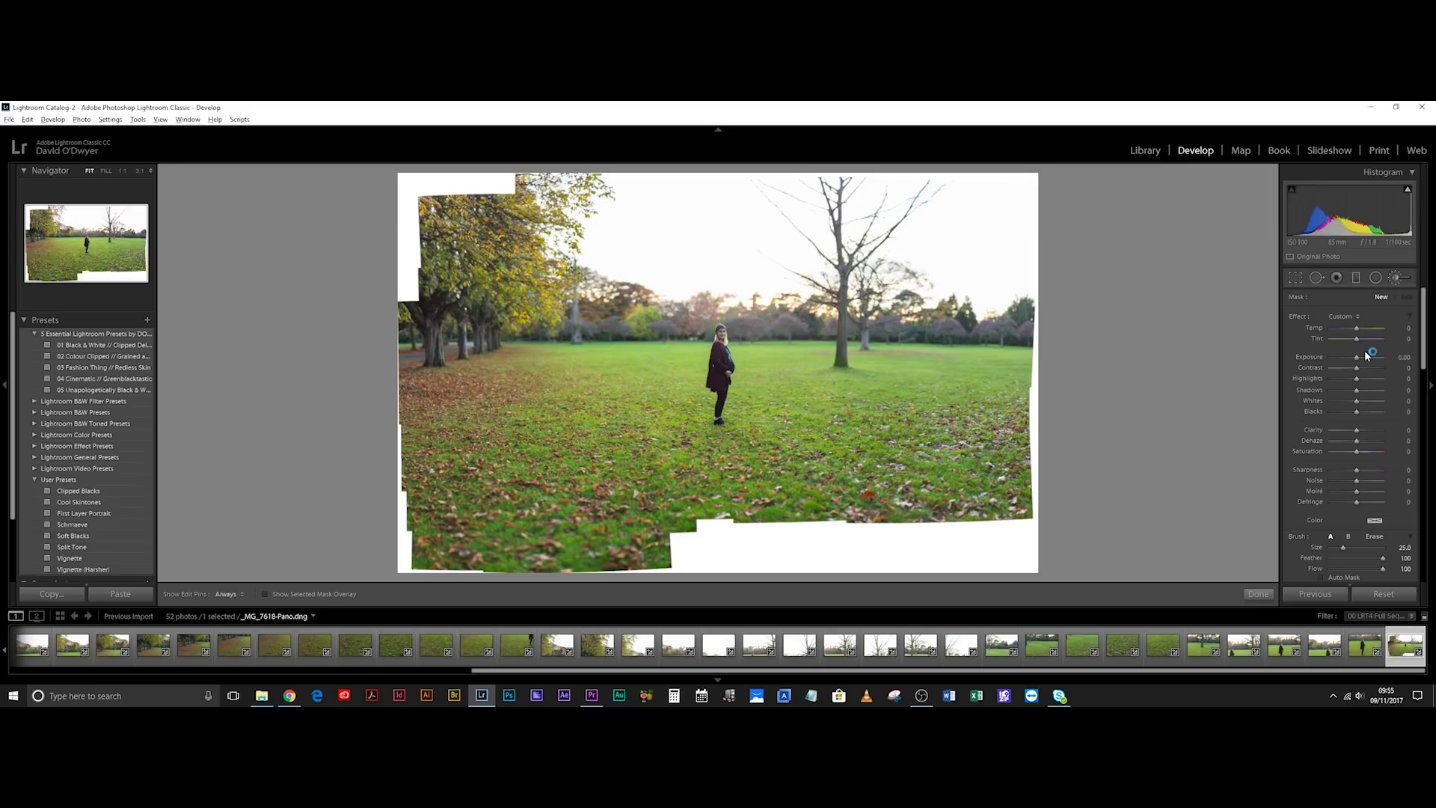
left_click_drag(1358, 362, 1362, 361)
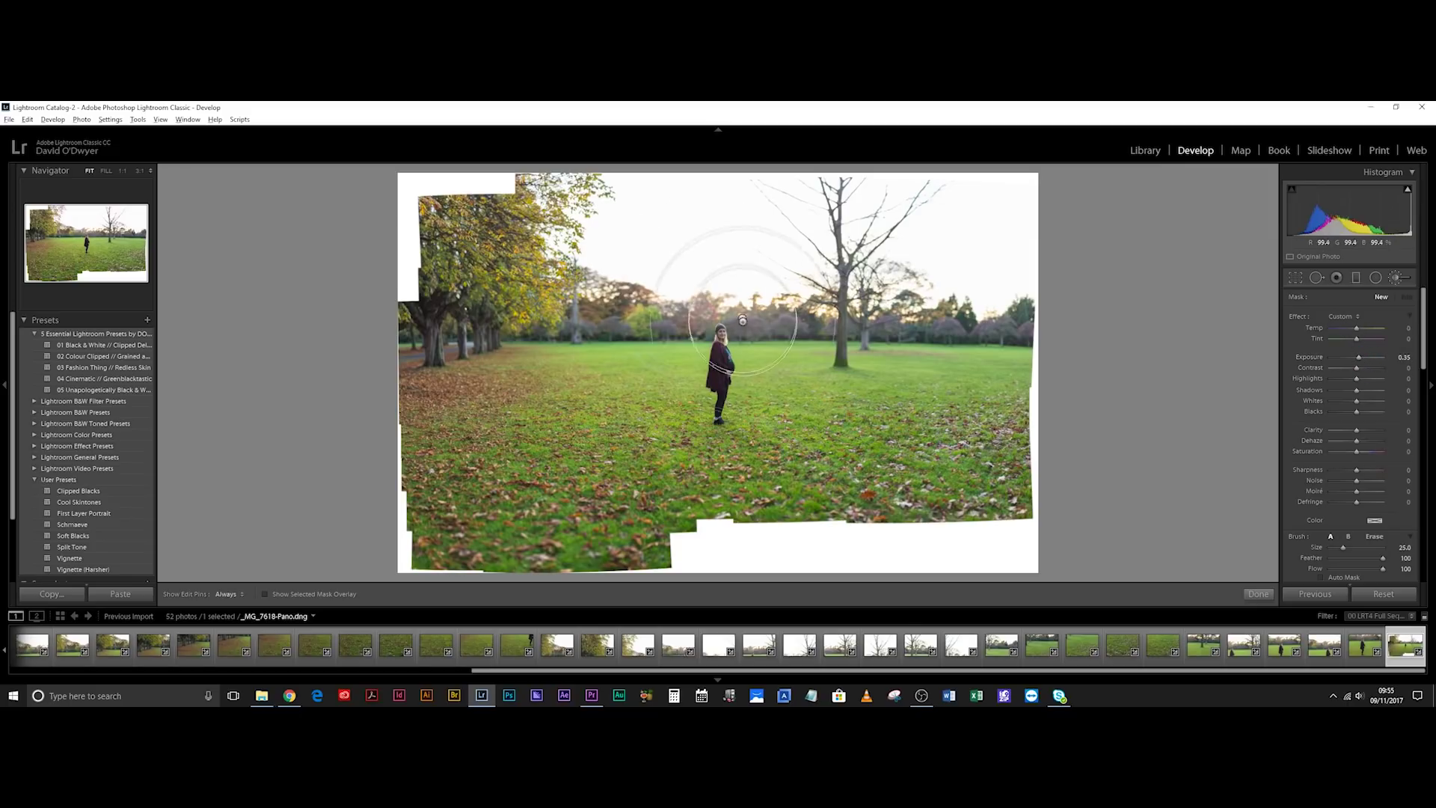
key("h")
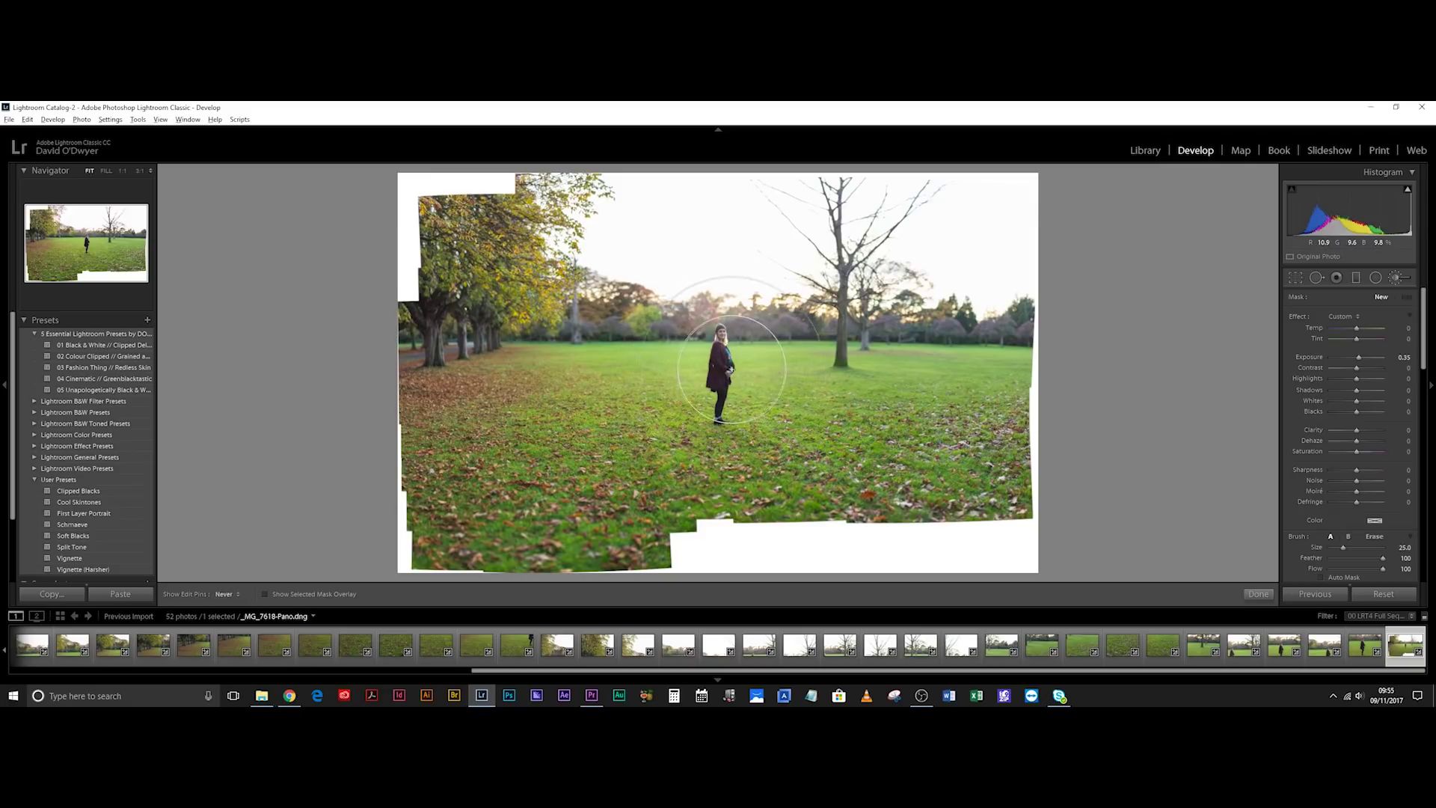
left_click_drag(719, 373, 722, 377)
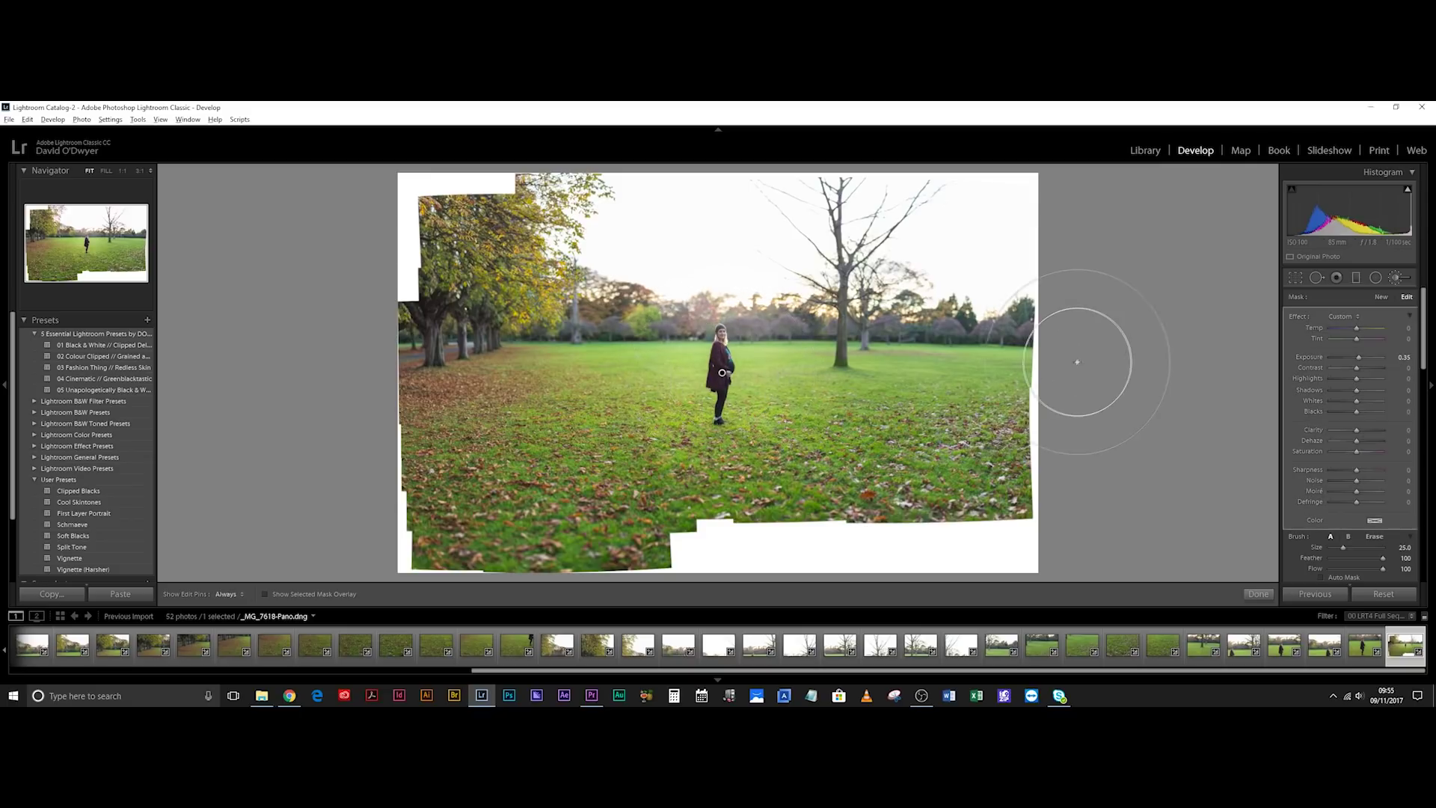
Lower overall exposure to -0.40, raise the brush boost to 0.52, and finish the brush
key("minus")
key("minus")
key("minus")
key("minus")
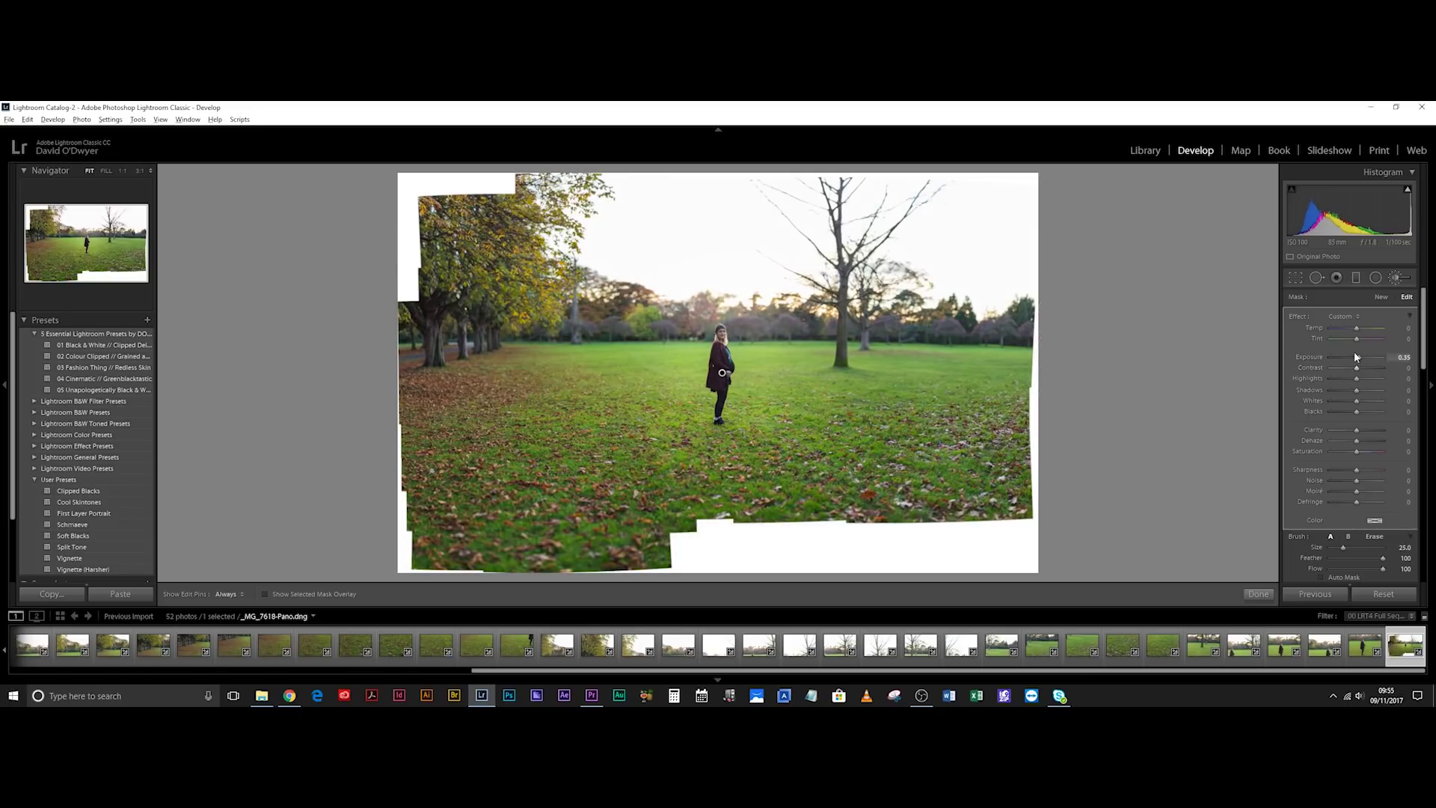
left_click_drag(1359, 360, 1361, 360)
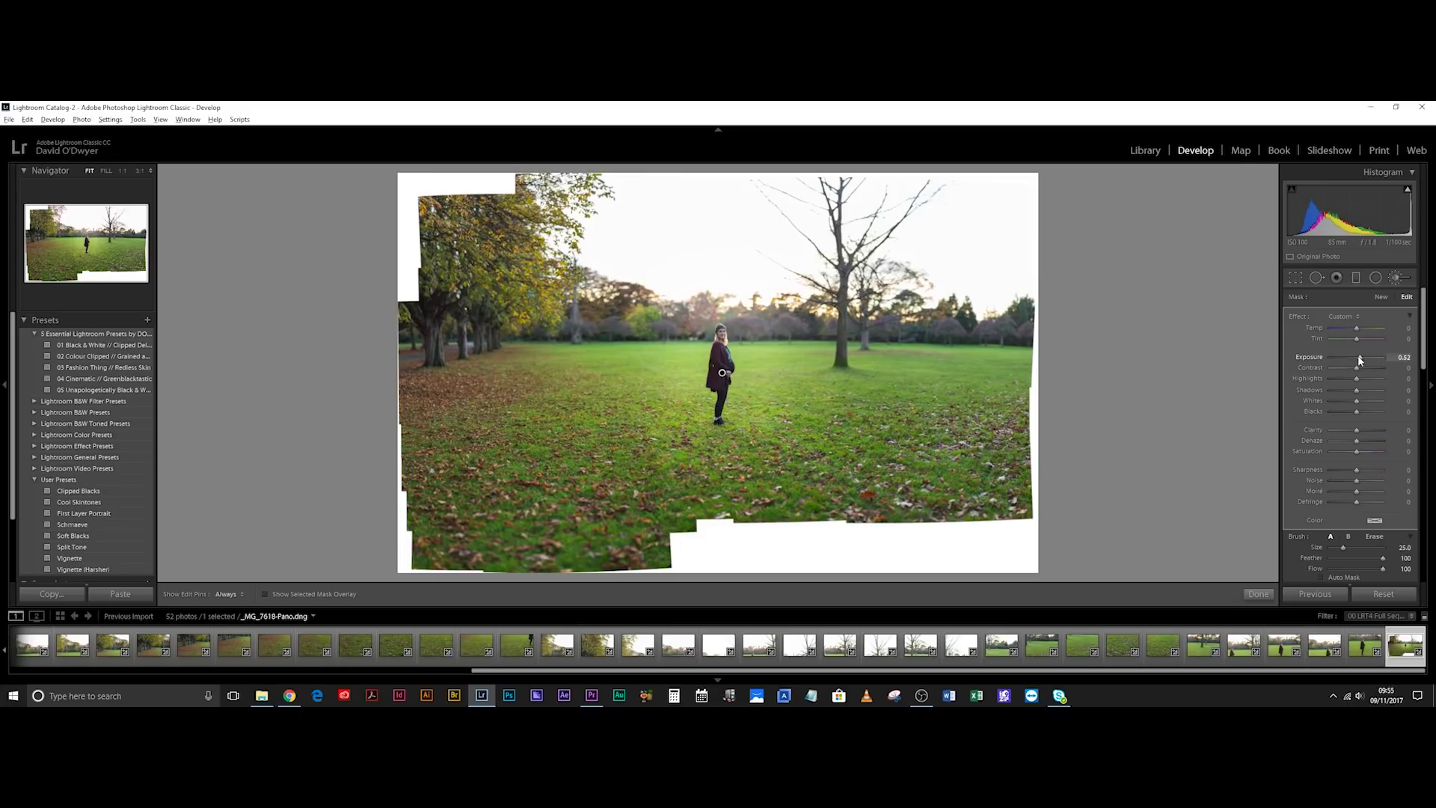
key("h")
key("h")
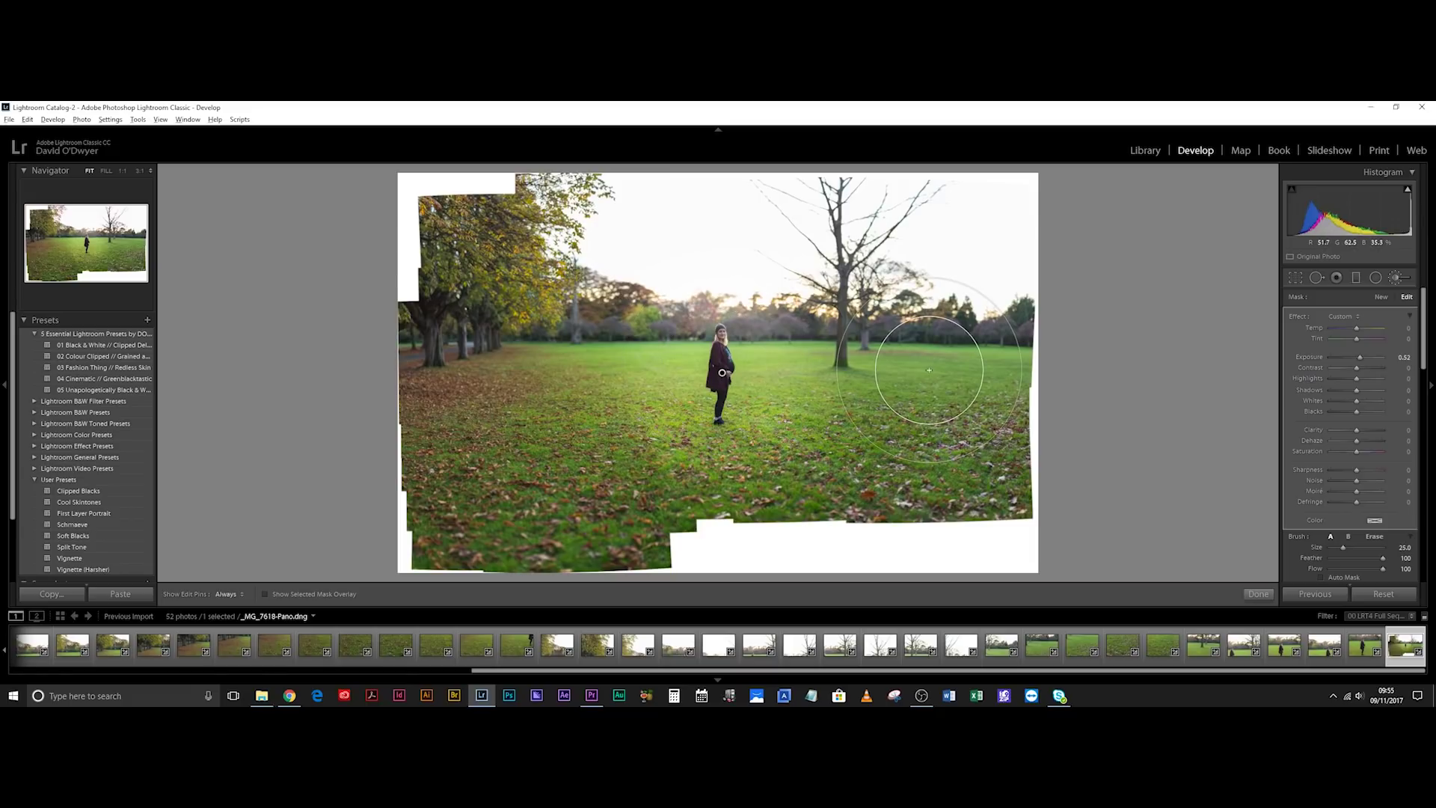
left_click(1396, 279)
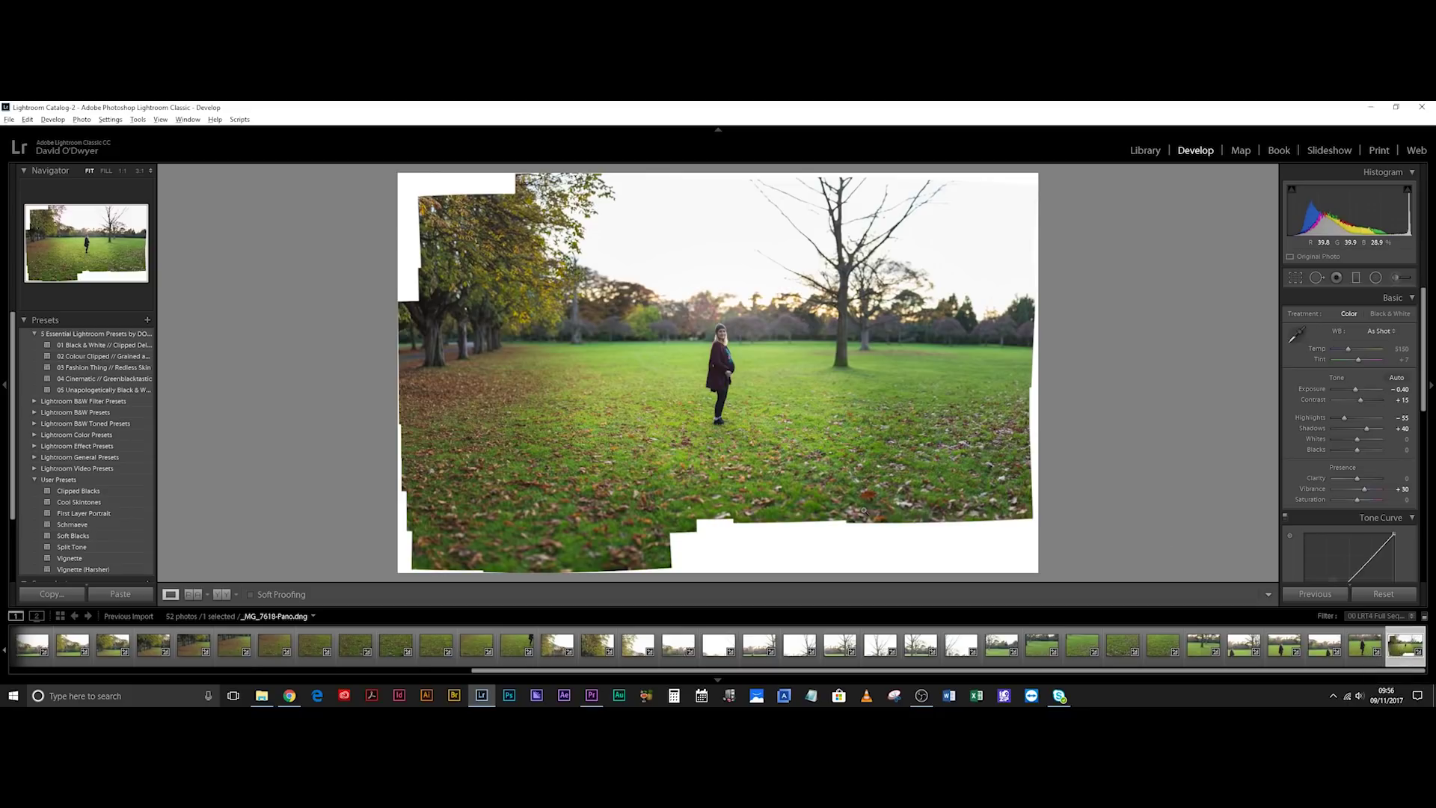
Send the panorama _MG_7618-Pano.dng to Photoshop with Ctrl+E
key("ctrl+e")
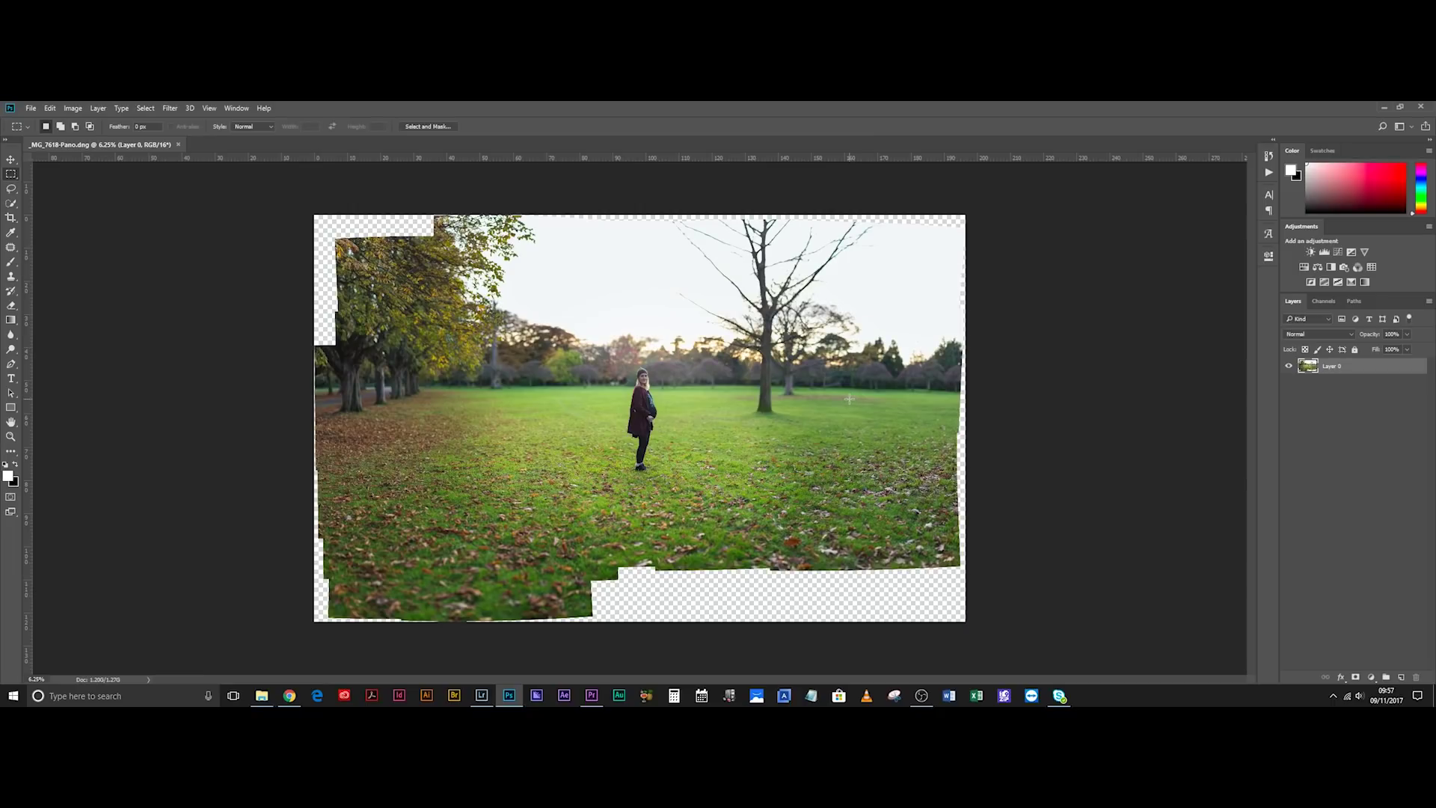
Start a warp on the panorama and pull its bottom-left corner, left edge and right edge outward
key("ctrl+t")
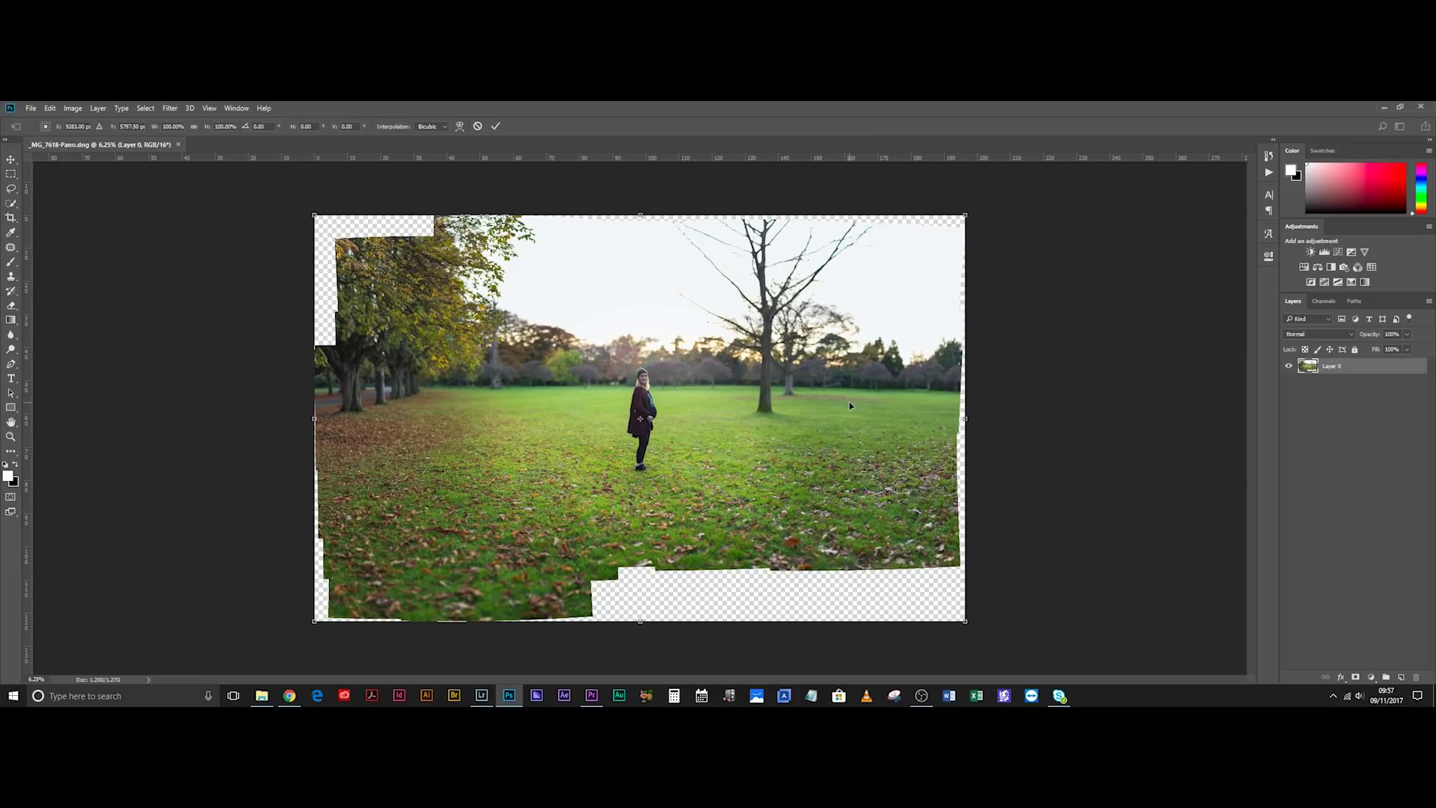
left_click(460, 127)
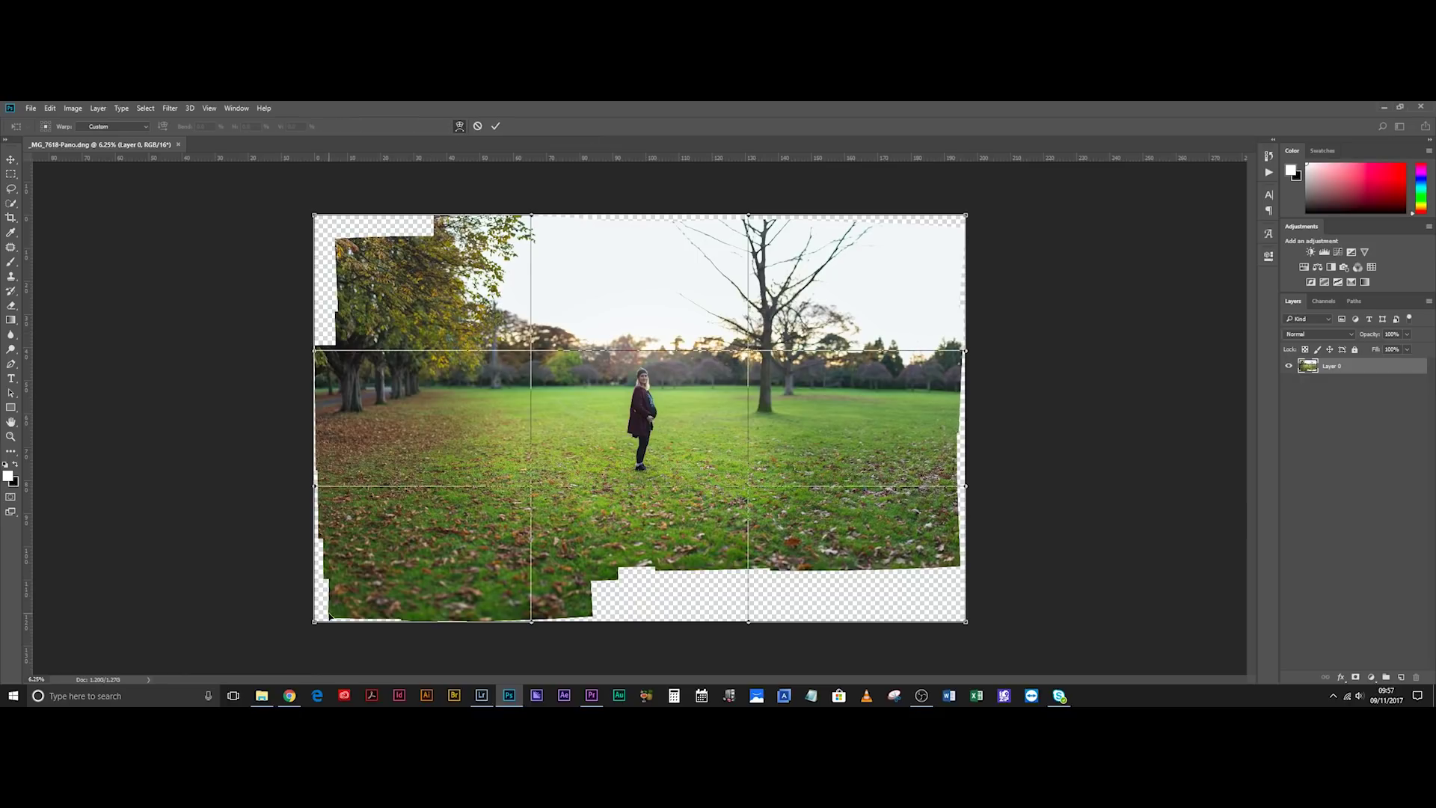
left_click_drag(315, 624, 286, 641)
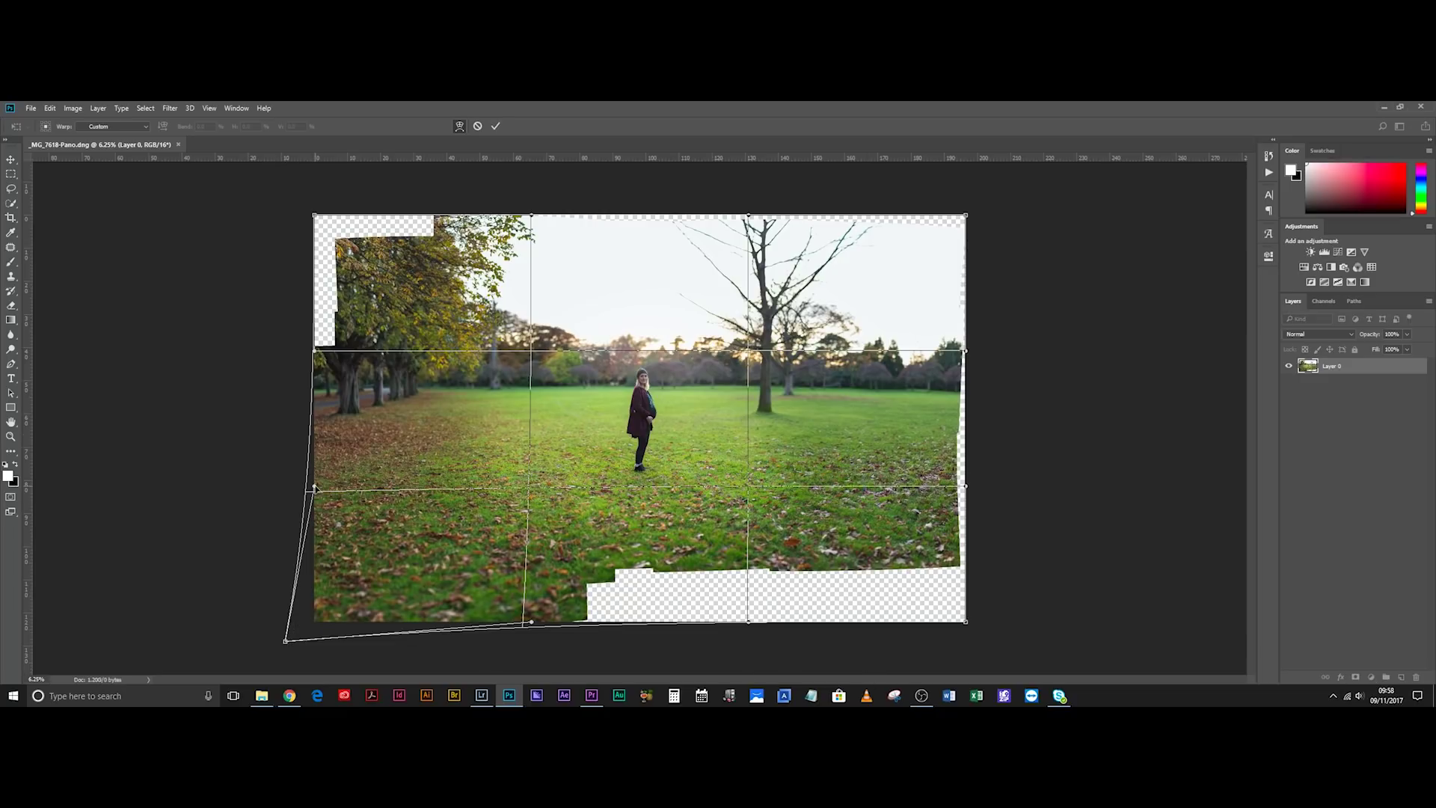
left_click_drag(314, 487, 308, 487)
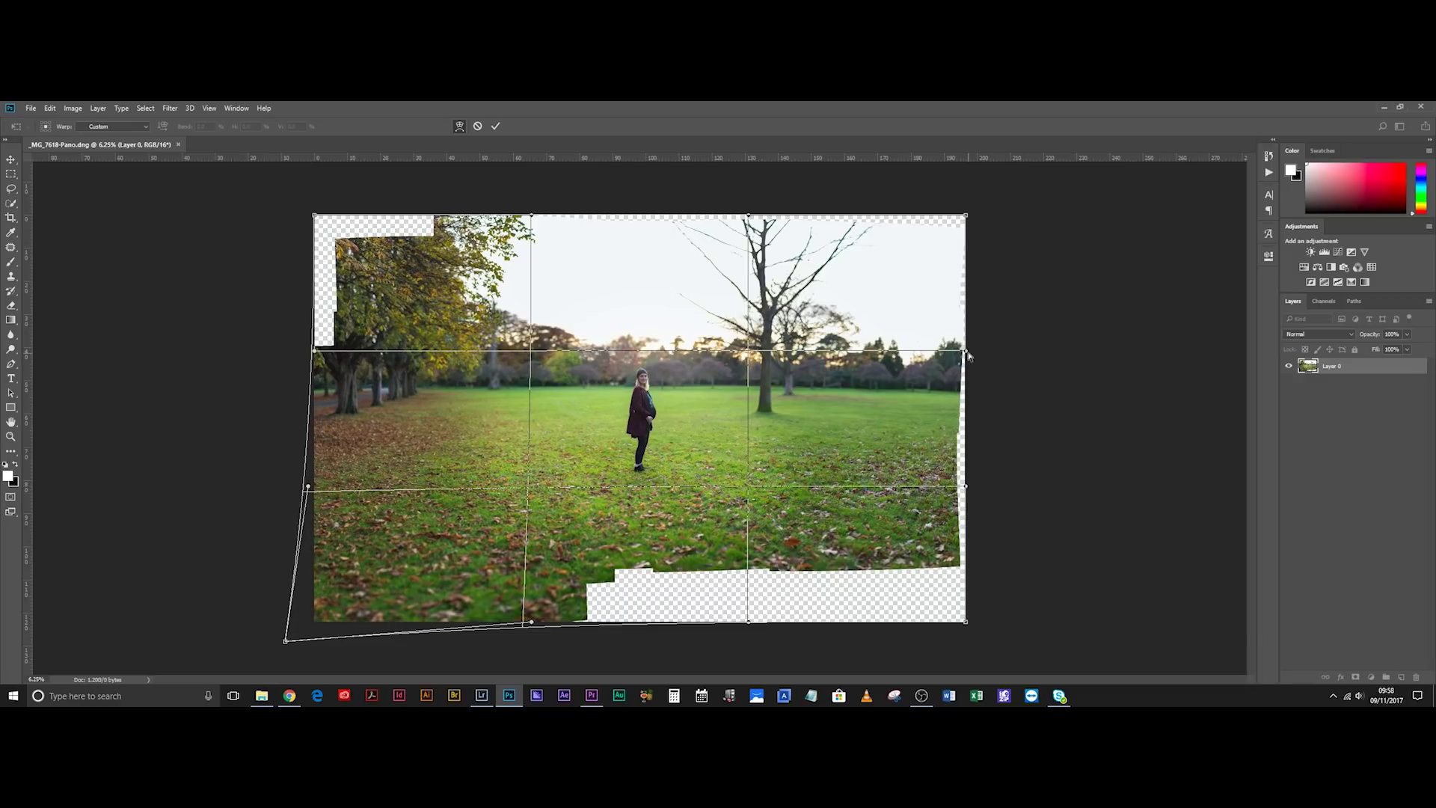
left_click_drag(966, 352, 978, 350)
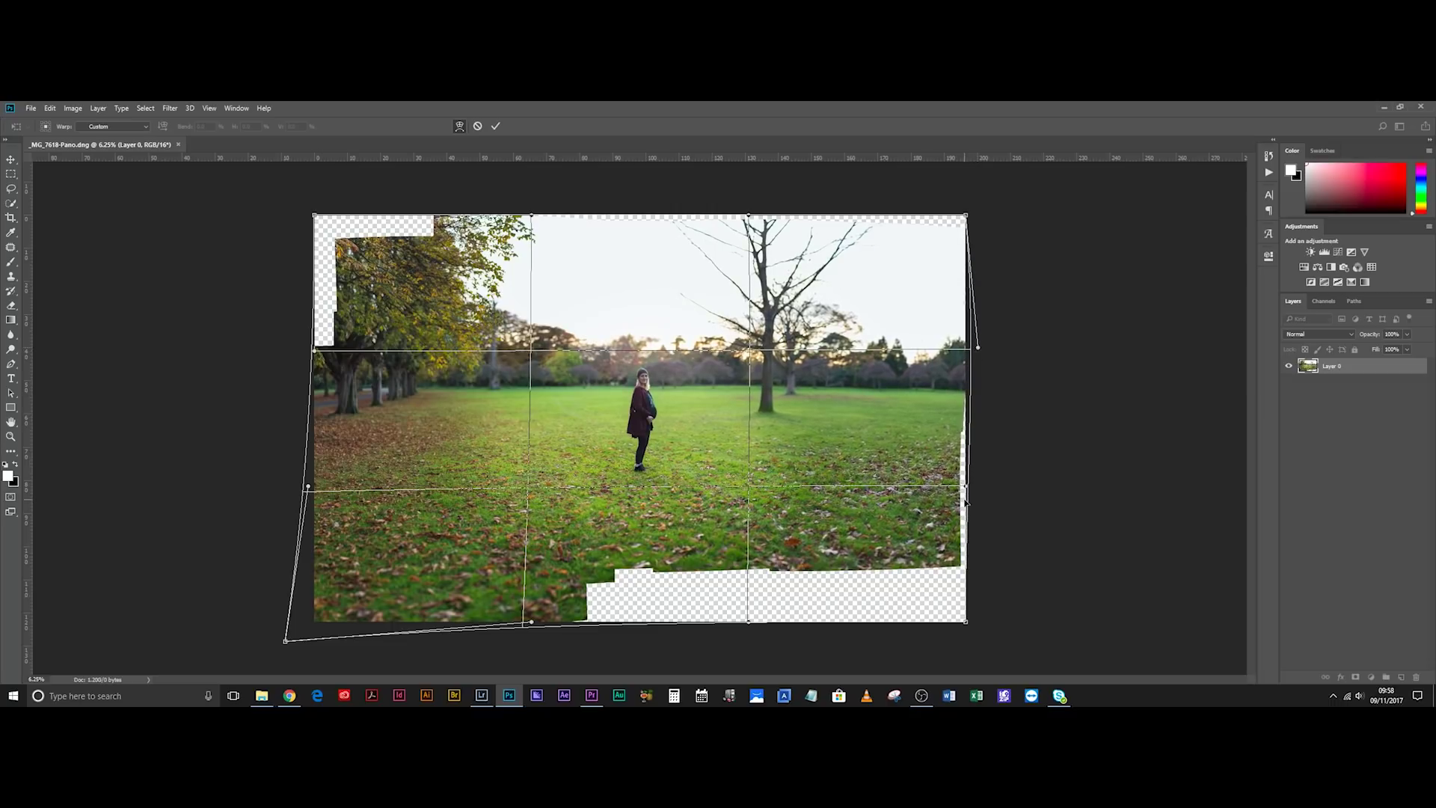
left_click_drag(967, 487, 984, 491)
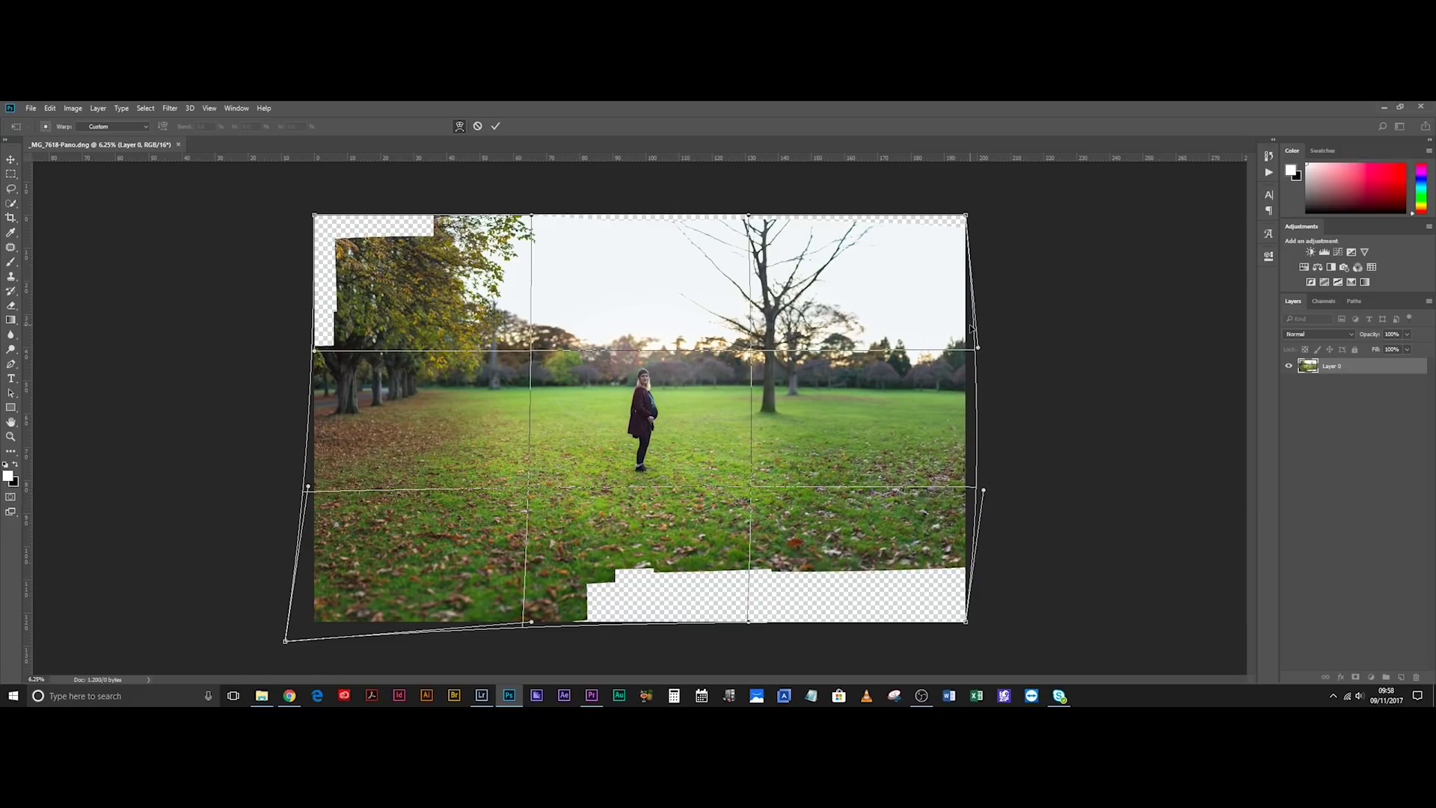
left_click_drag(977, 353, 979, 344)
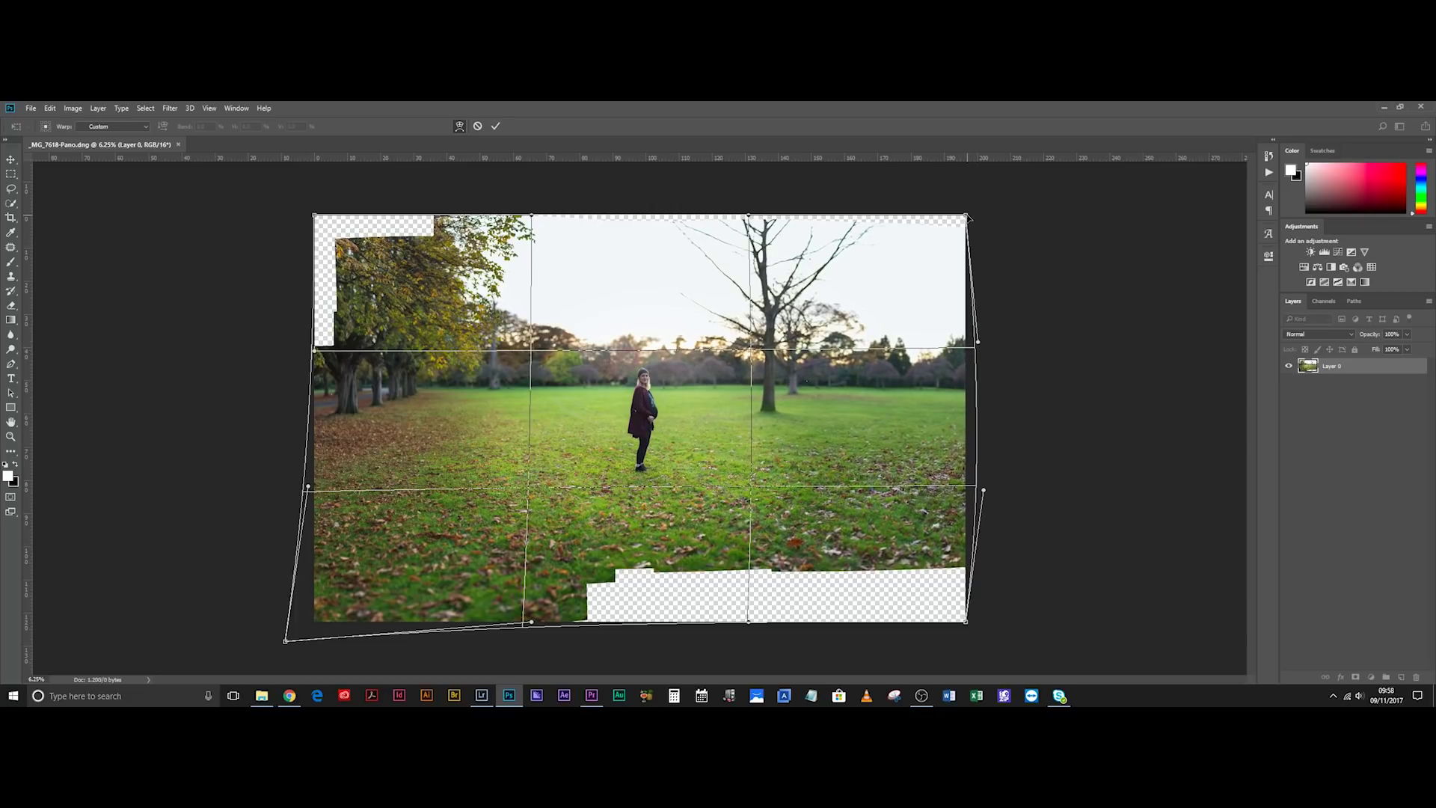
Raise the top edge and corners, widen the left side, lower the bottom edge, and commit the warp
left_click_drag(967, 217, 971, 200)
left_click_drag(748, 213, 746, 207)
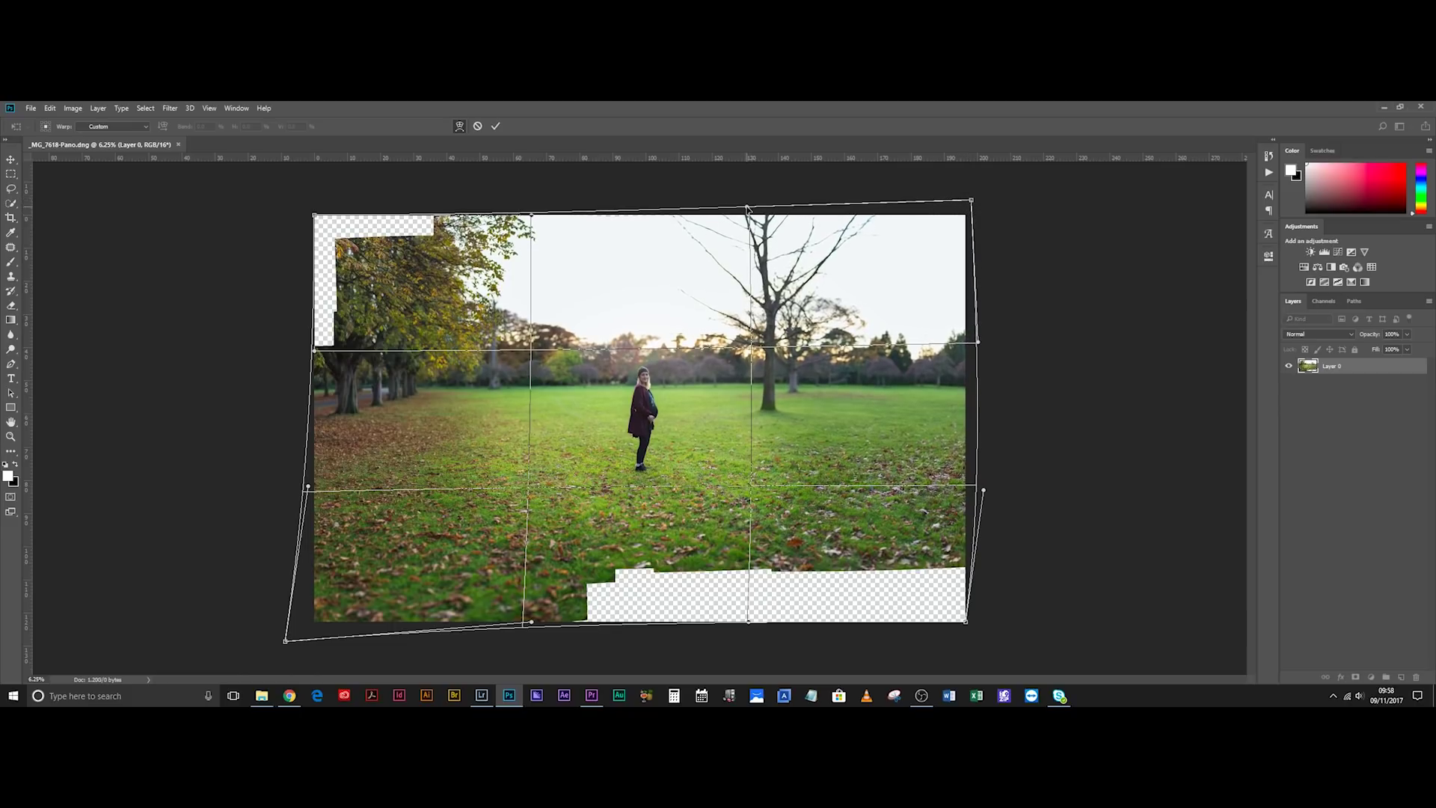
left_click_drag(532, 213, 533, 207)
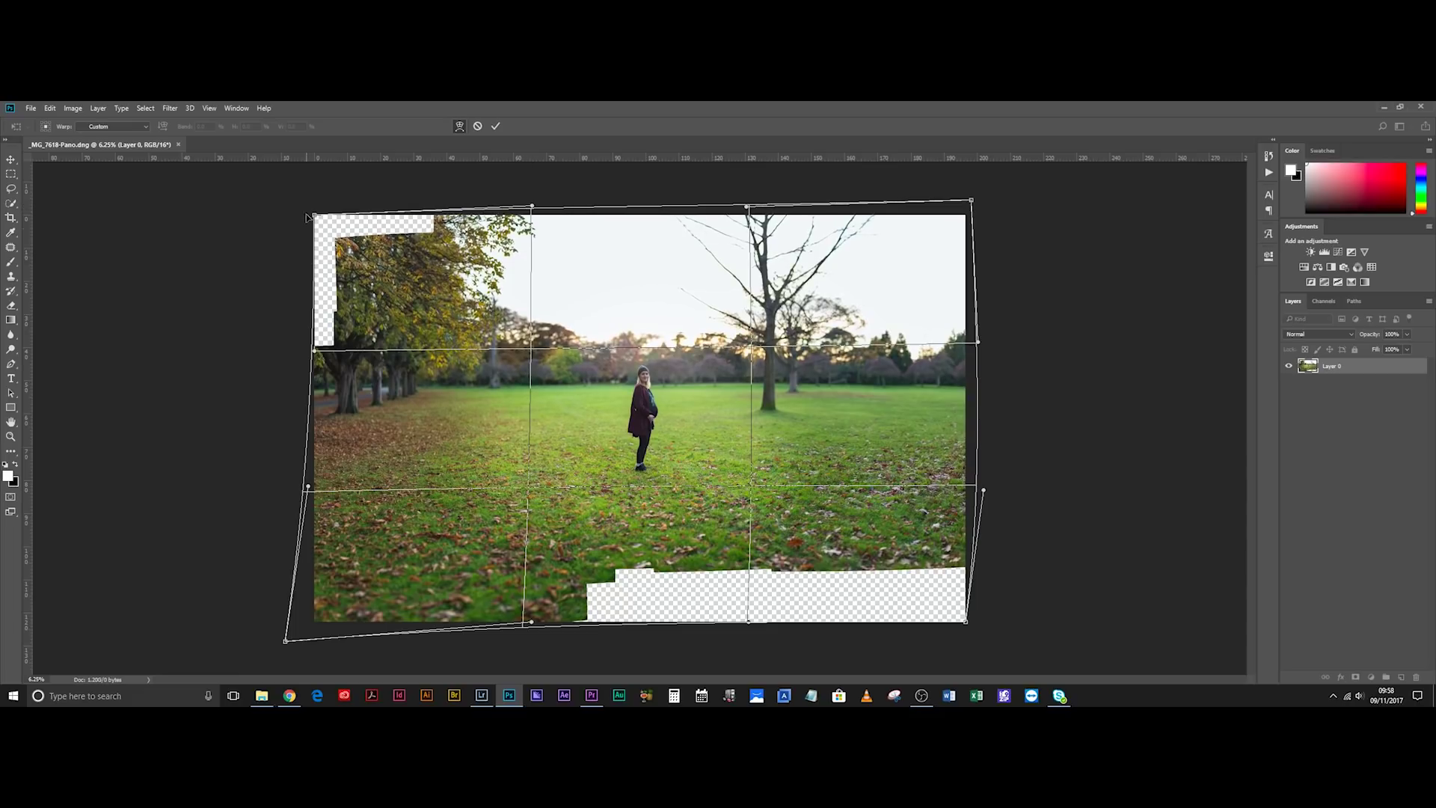
left_click_drag(315, 215, 306, 202)
left_click_drag(315, 351, 294, 354)
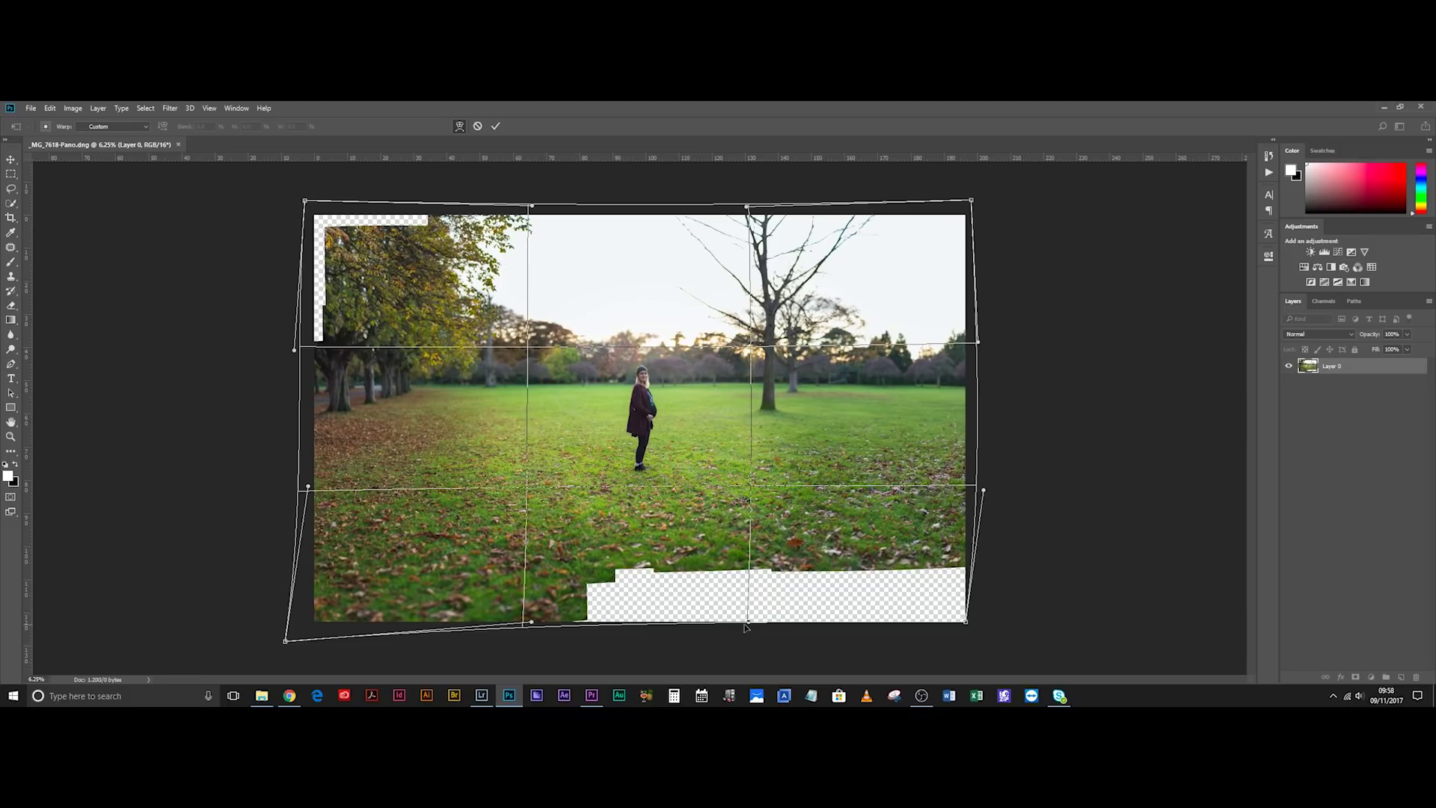
left_click_drag(748, 624, 753, 631)
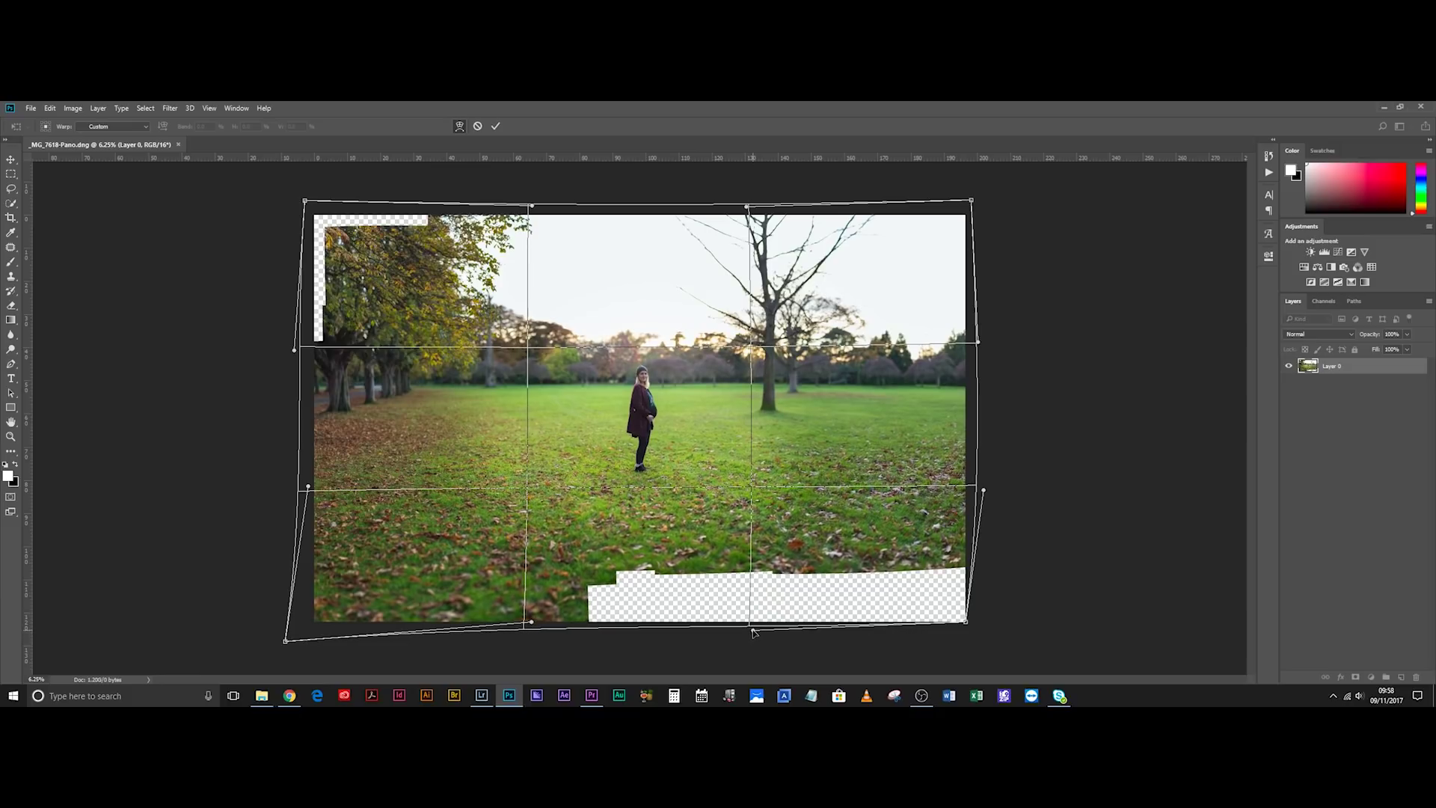
left_click_drag(531, 623, 531, 632)
left_click_drag(965, 624, 969, 632)
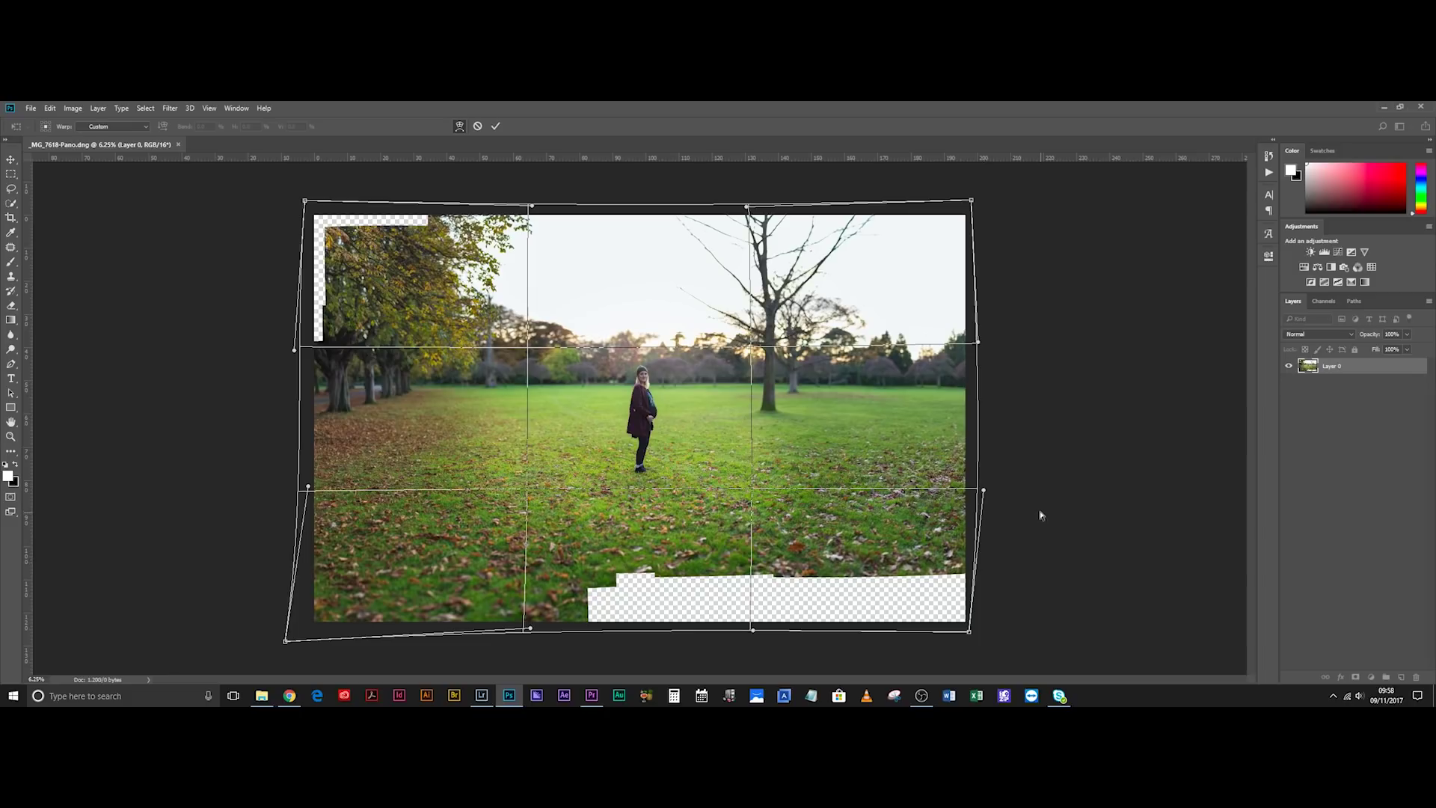
key("Return")
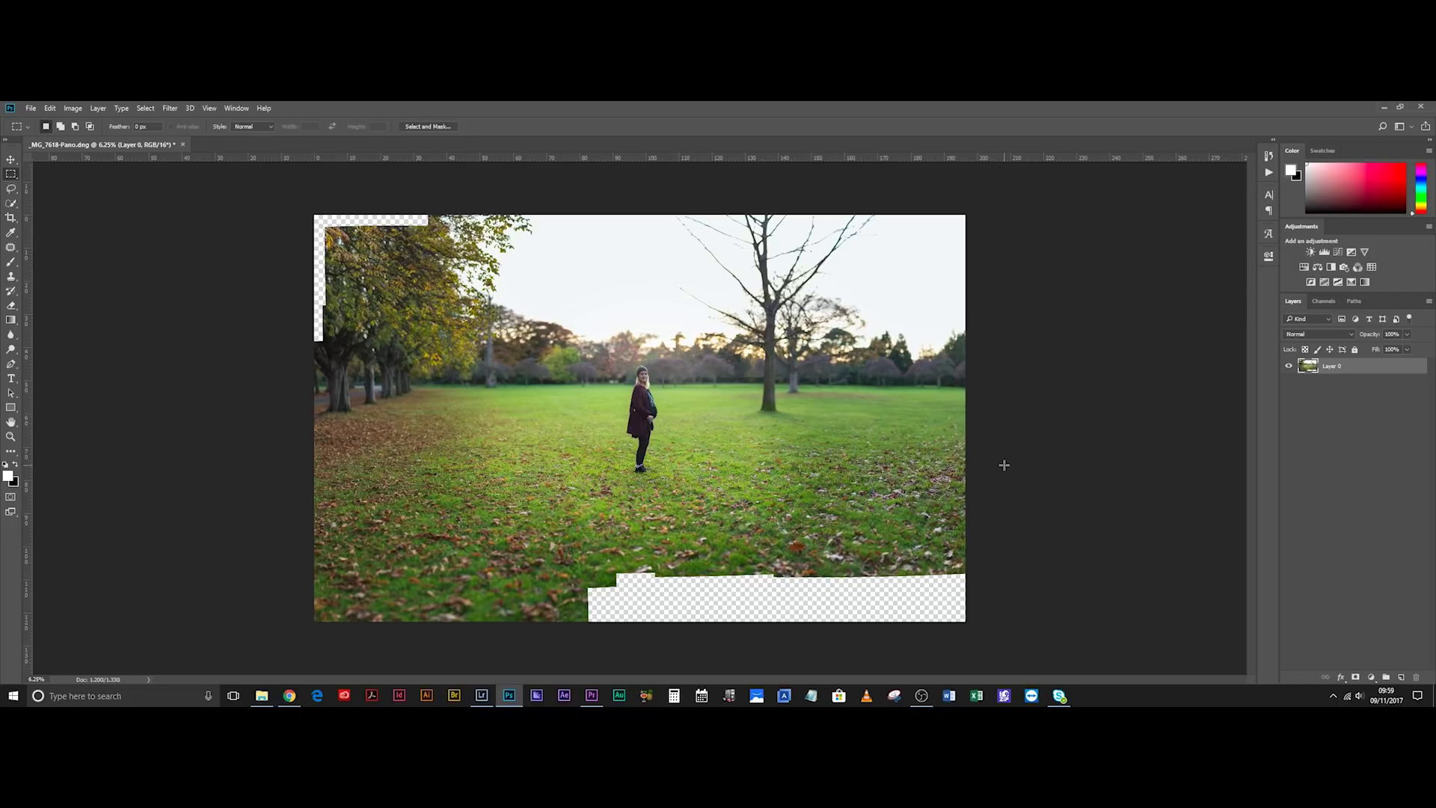
key("l")
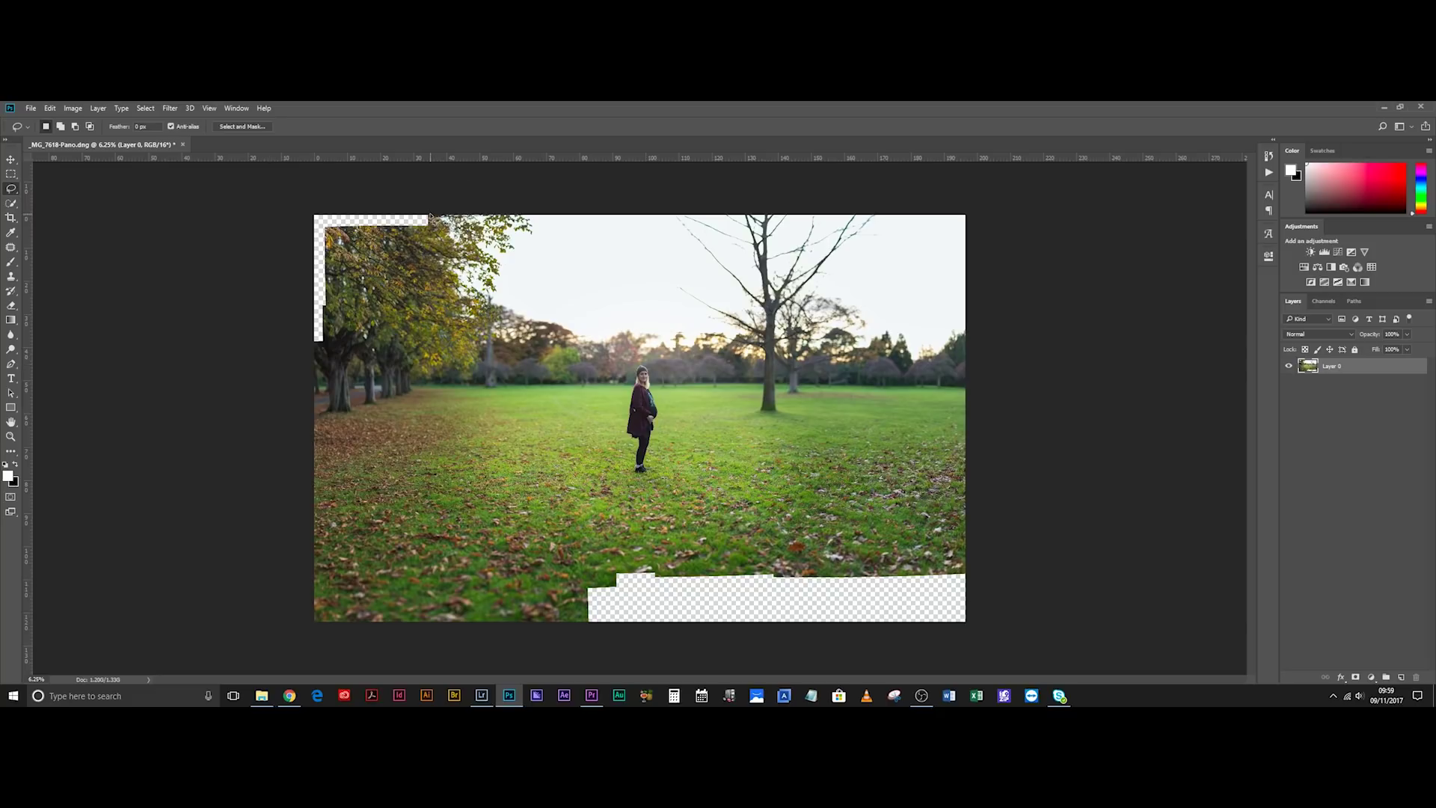
Lasso the top-left transparent gap, fill it with Content-Aware Fill, and deselect
mouse_move(428, 227)
left_mouse_down()
mouse_move(338, 237)
mouse_move(329, 352)
mouse_move(303, 340)
left_mouse_up()
key("shift+BackSpace")
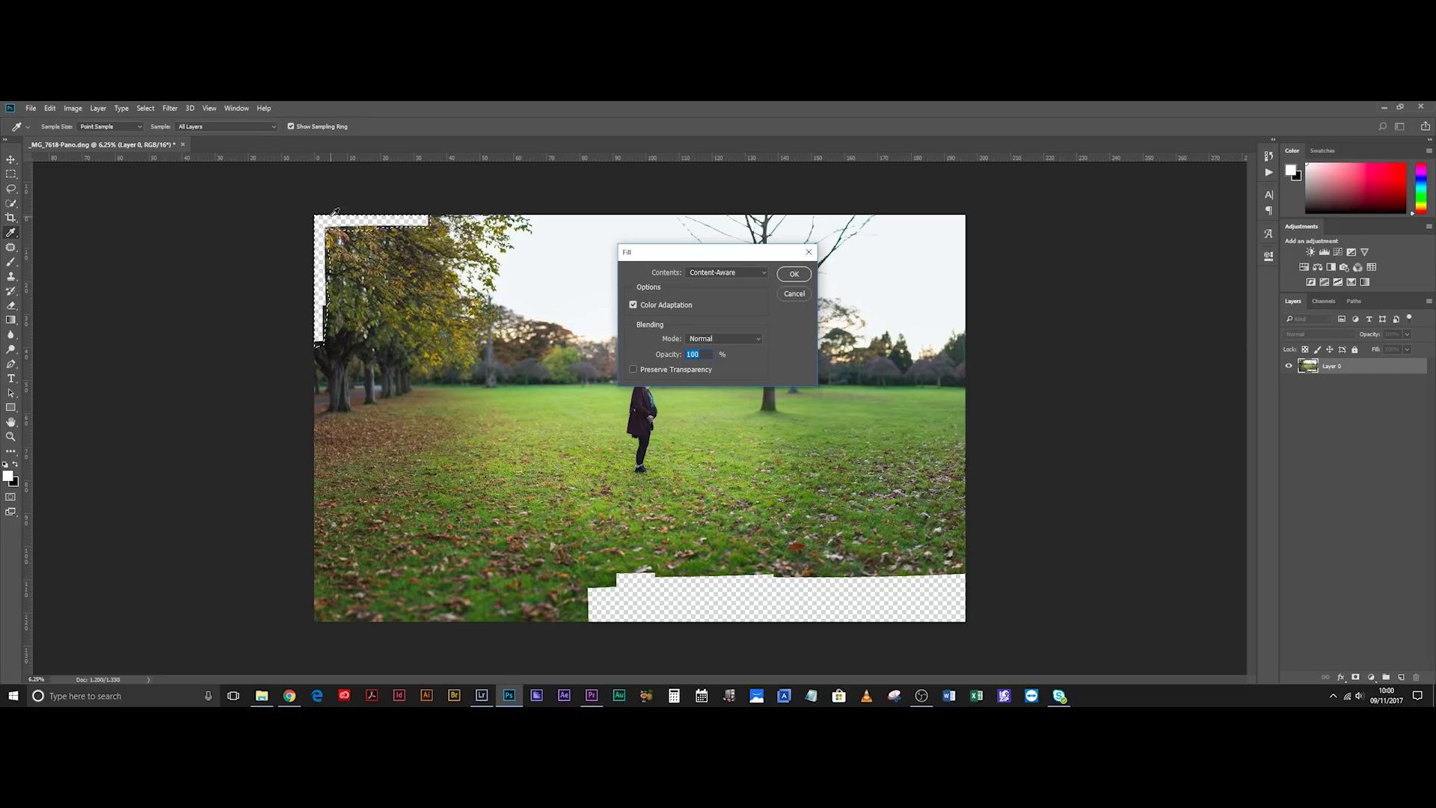
left_click(794, 274)
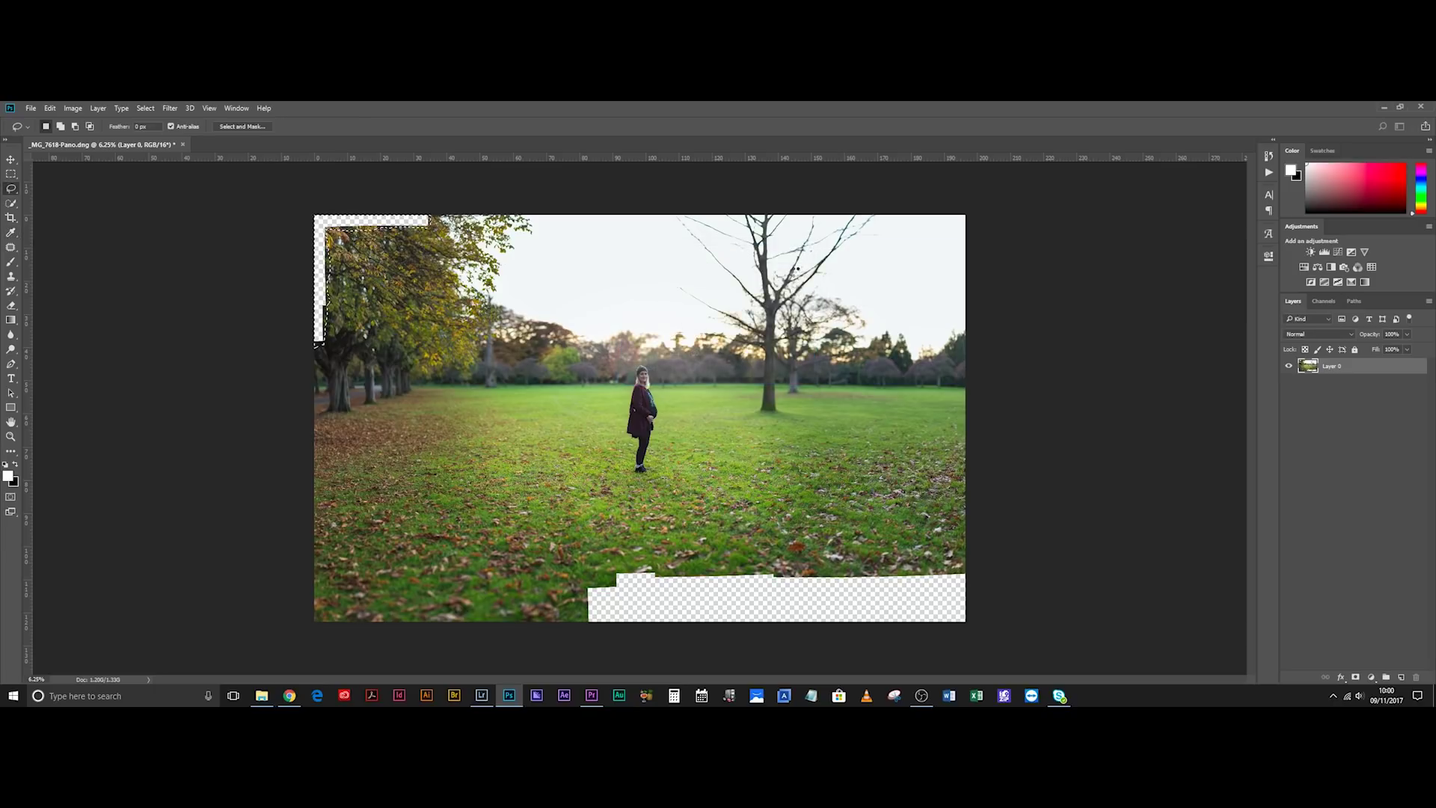
key("ctrl+d")
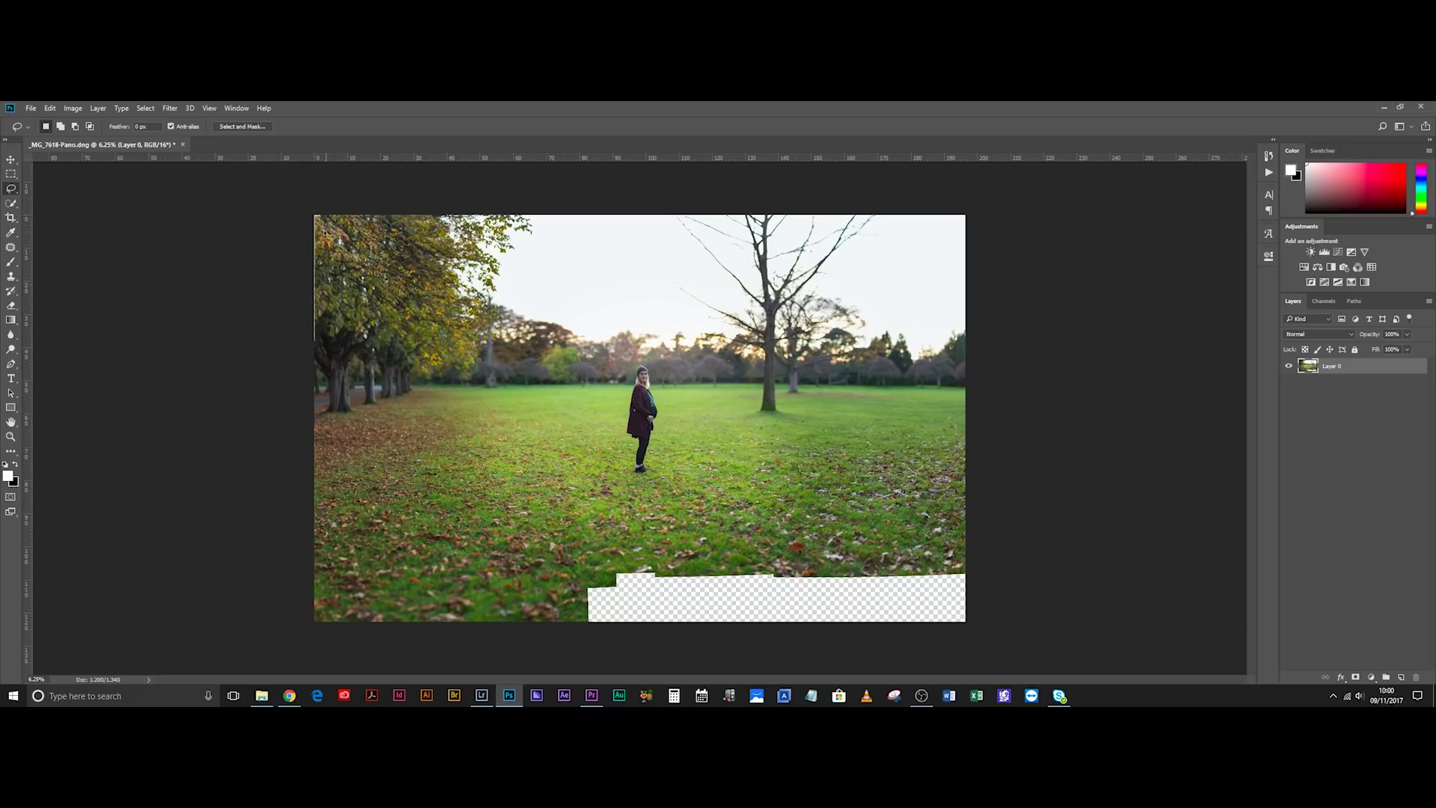
key("ctrl+plus")
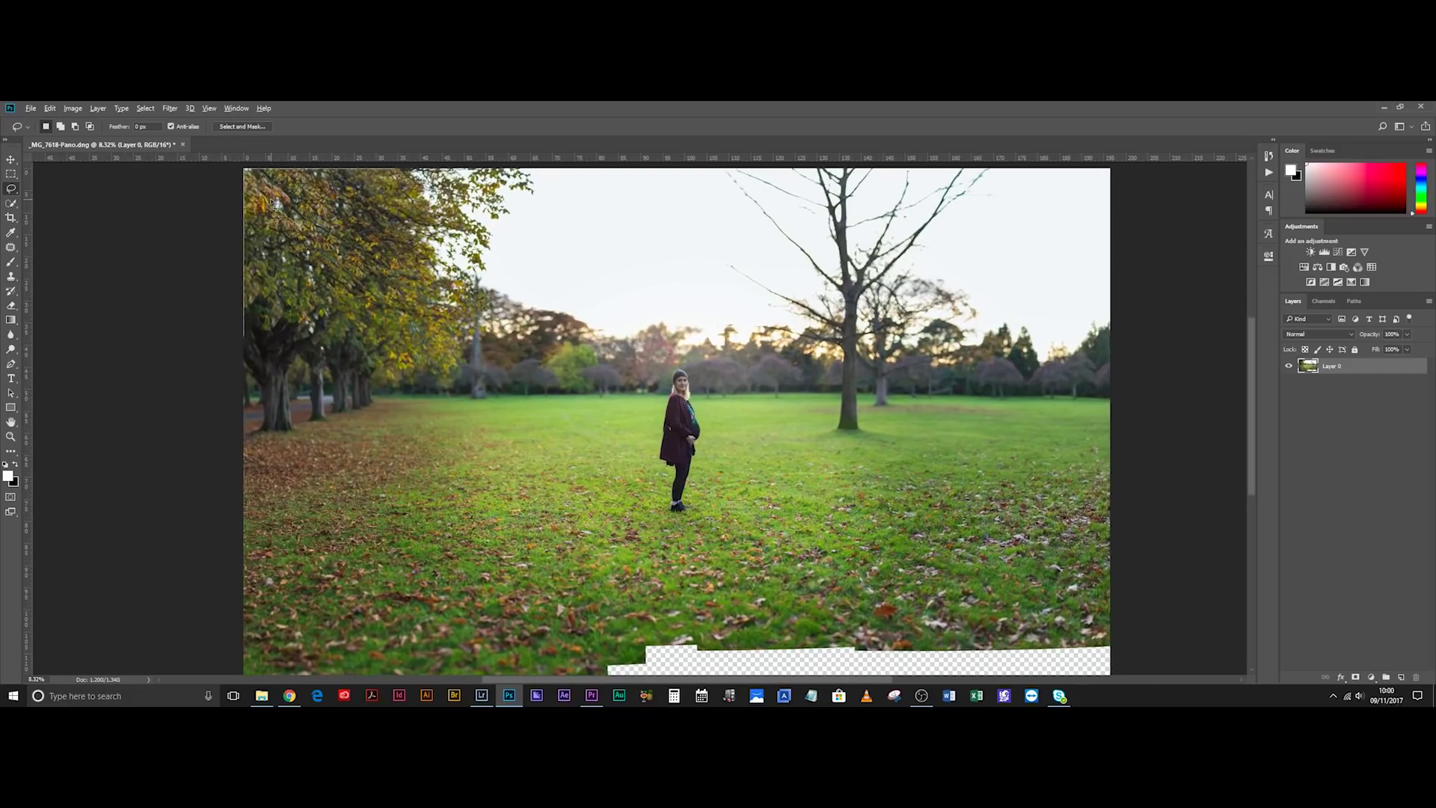
Patch two treetop areas and outline a patch area along the left edge with the Patch tool
key("ctrl+plus")
left_click(11, 249)
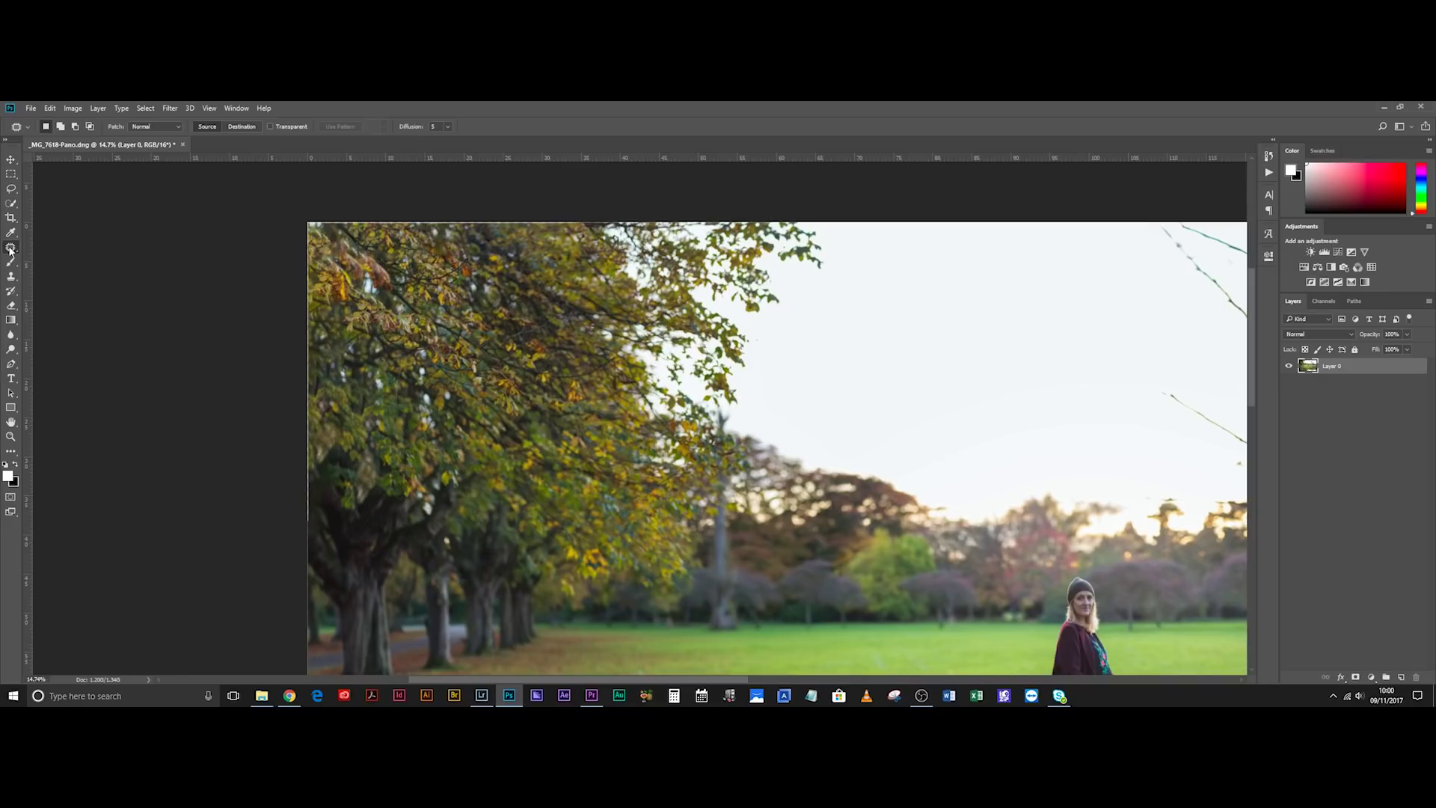
mouse_move(487, 261)
left_mouse_down()
mouse_move(431, 258)
mouse_move(429, 225)
mouse_move(482, 246)
mouse_move(458, 255)
mouse_move(491, 326)
left_mouse_up()
key("ctrl+d")
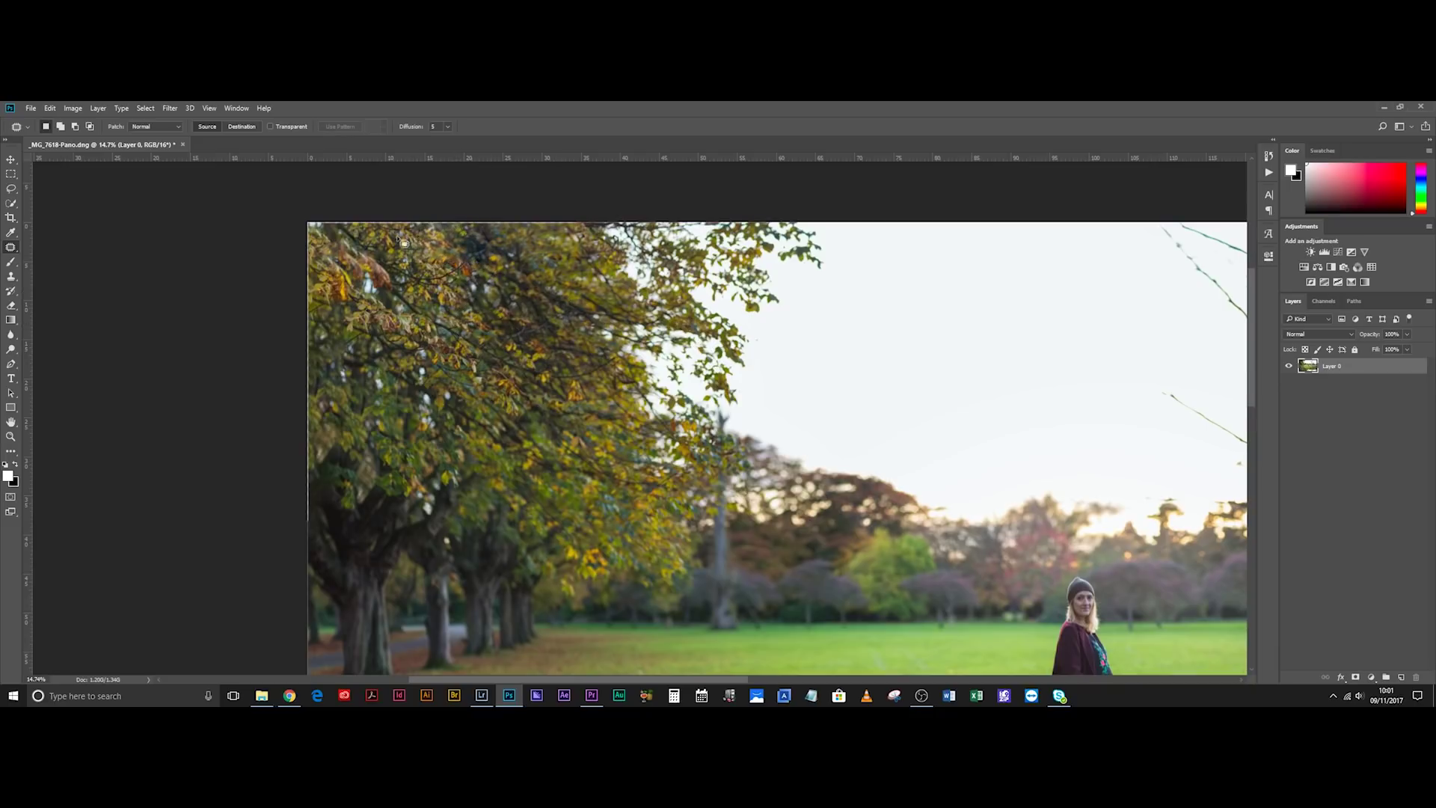
mouse_move(479, 272)
left_mouse_down()
mouse_move(434, 263)
mouse_move(476, 280)
mouse_move(515, 255)
left_mouse_up()
key("ctrl+minus")
key("ctrl+d")
left_click_drag(372, 257, 360, 507)
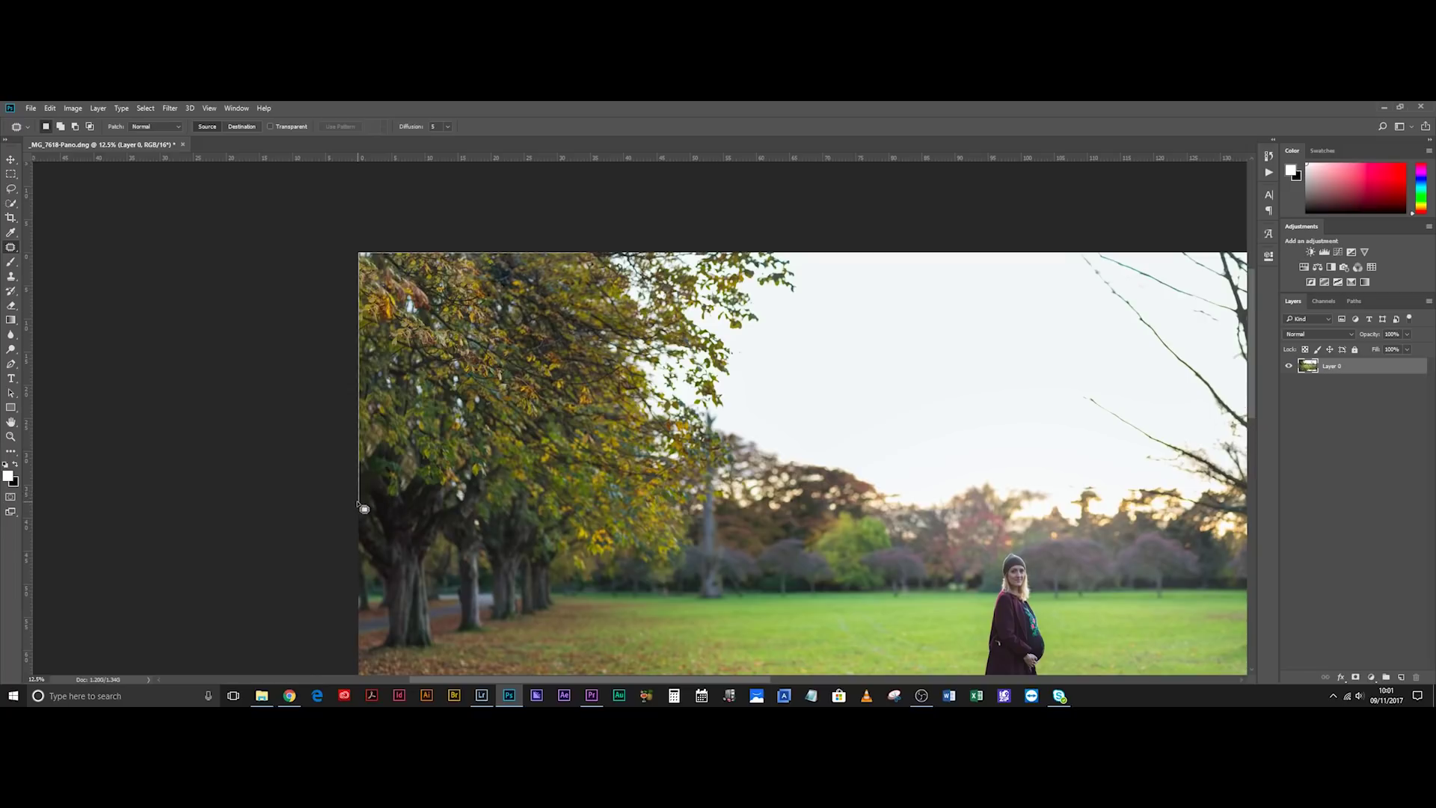
Warp the layer's top-left corner and left edge outward to the frame edge and commit
key("v")
key("ctrl")
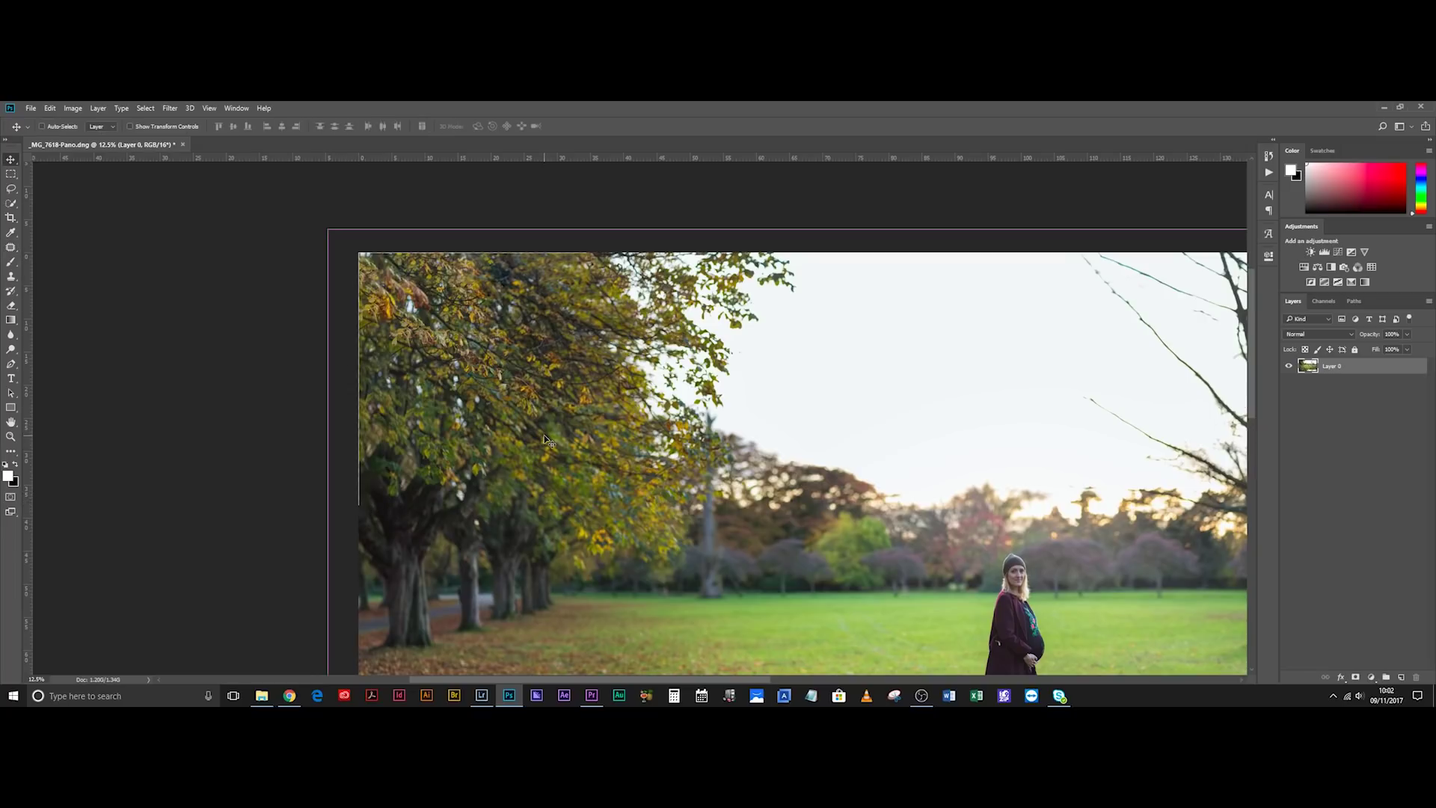
key("ctrl+t")
right_click(443, 294)
left_click(479, 404)
left_click_drag(329, 232, 325, 227)
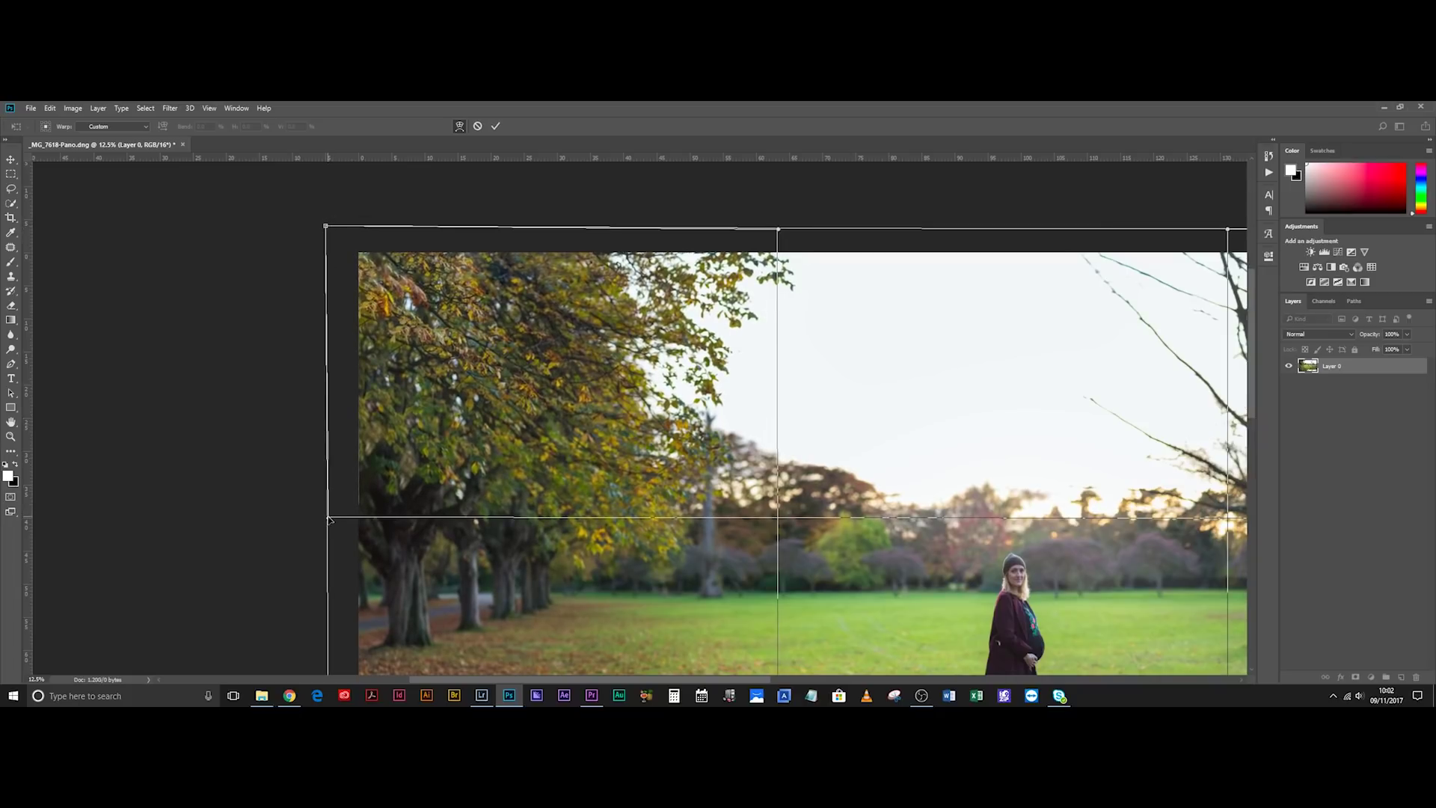
left_click_drag(329, 519, 325, 516)
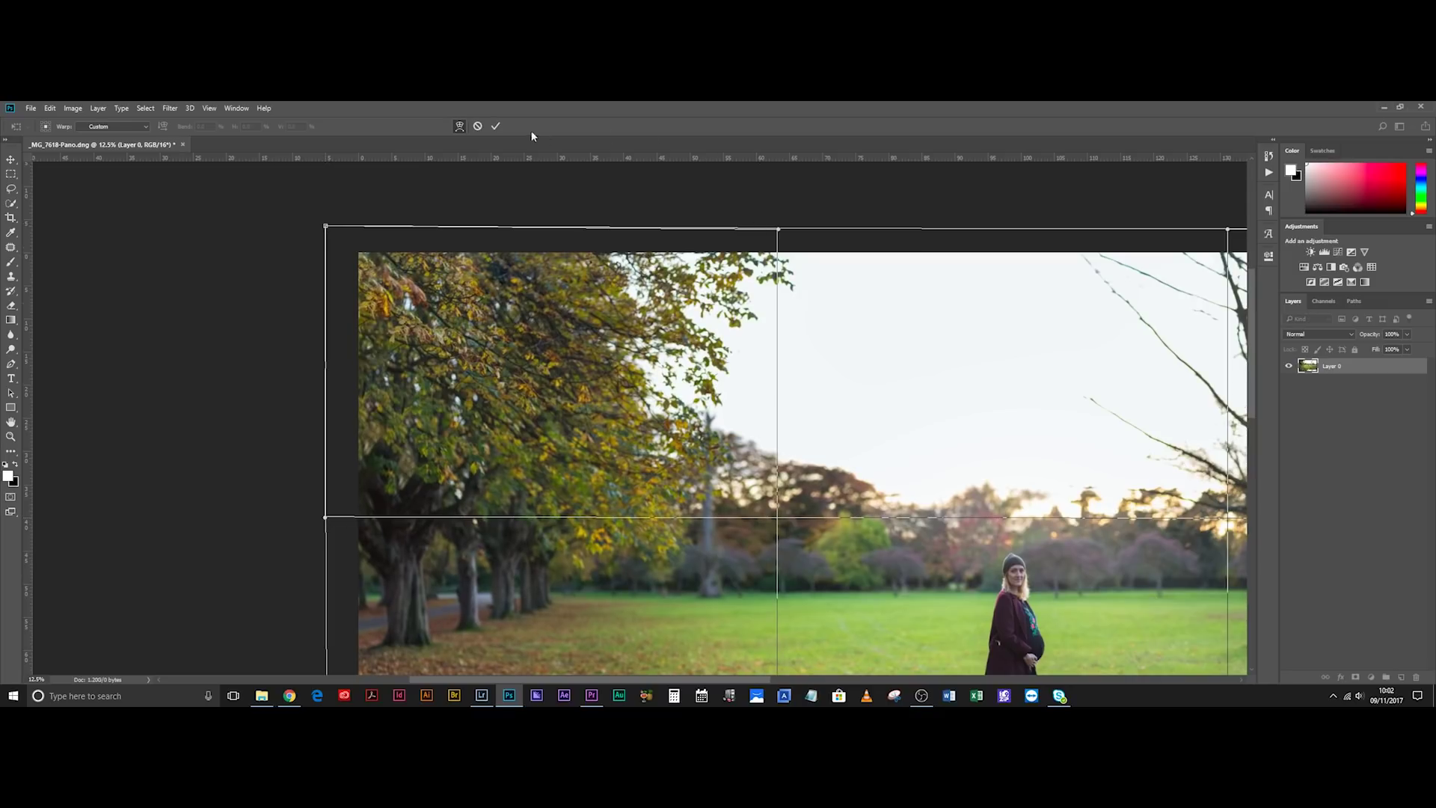
left_click(495, 127)
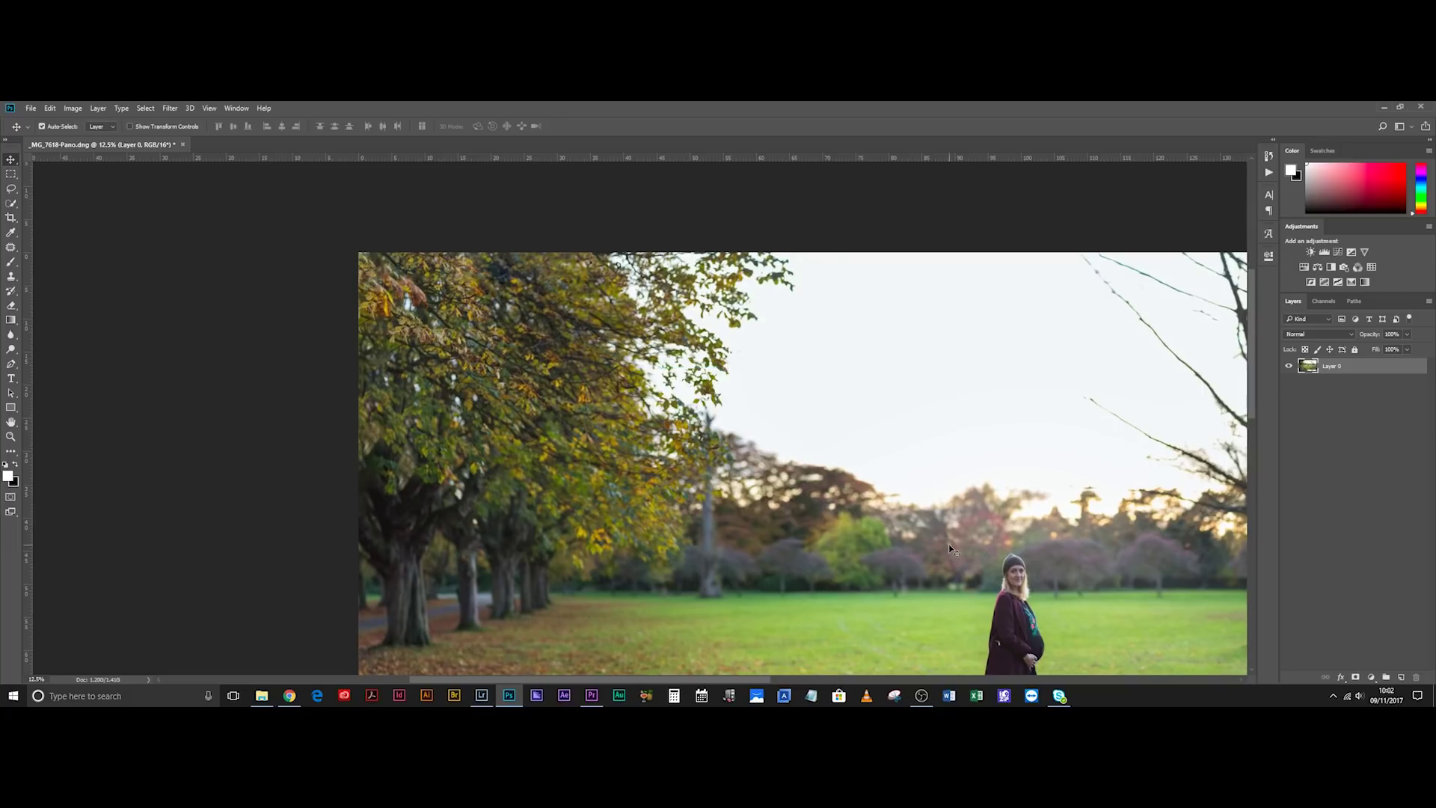
Lasso the transparent strip along the bottom and fill it with Content-Aware fill
key("ctrl+minus")
left_click_drag(1074, 615, 935, 450)
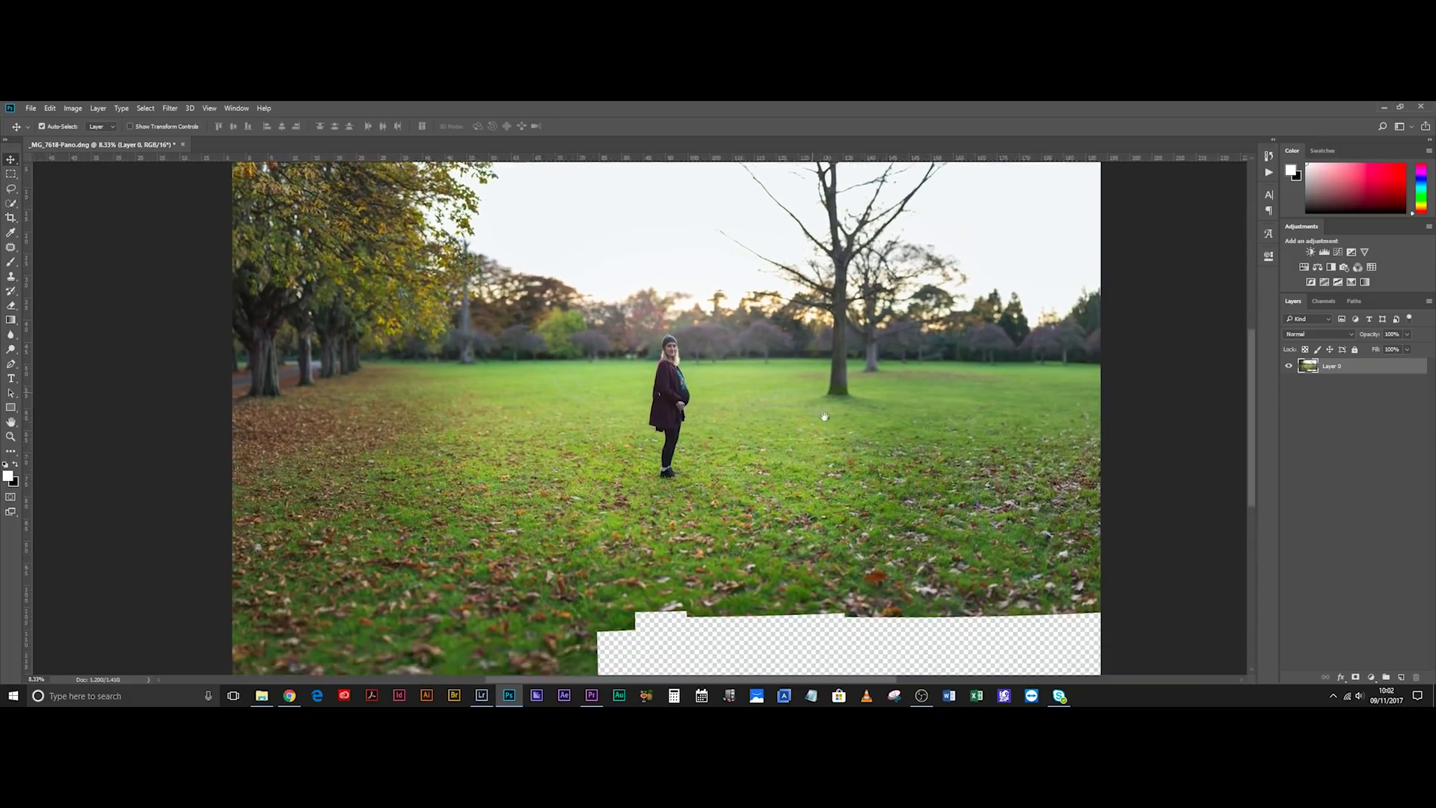
key("l")
mouse_move(946, 396)
left_mouse_down()
mouse_move(613, 392)
mouse_move(501, 374)
mouse_move(445, 385)
mouse_move(418, 410)
mouse_move(417, 473)
mouse_move(491, 518)
mouse_move(984, 572)
mouse_move(1001, 538)
mouse_move(1009, 400)
left_mouse_up()
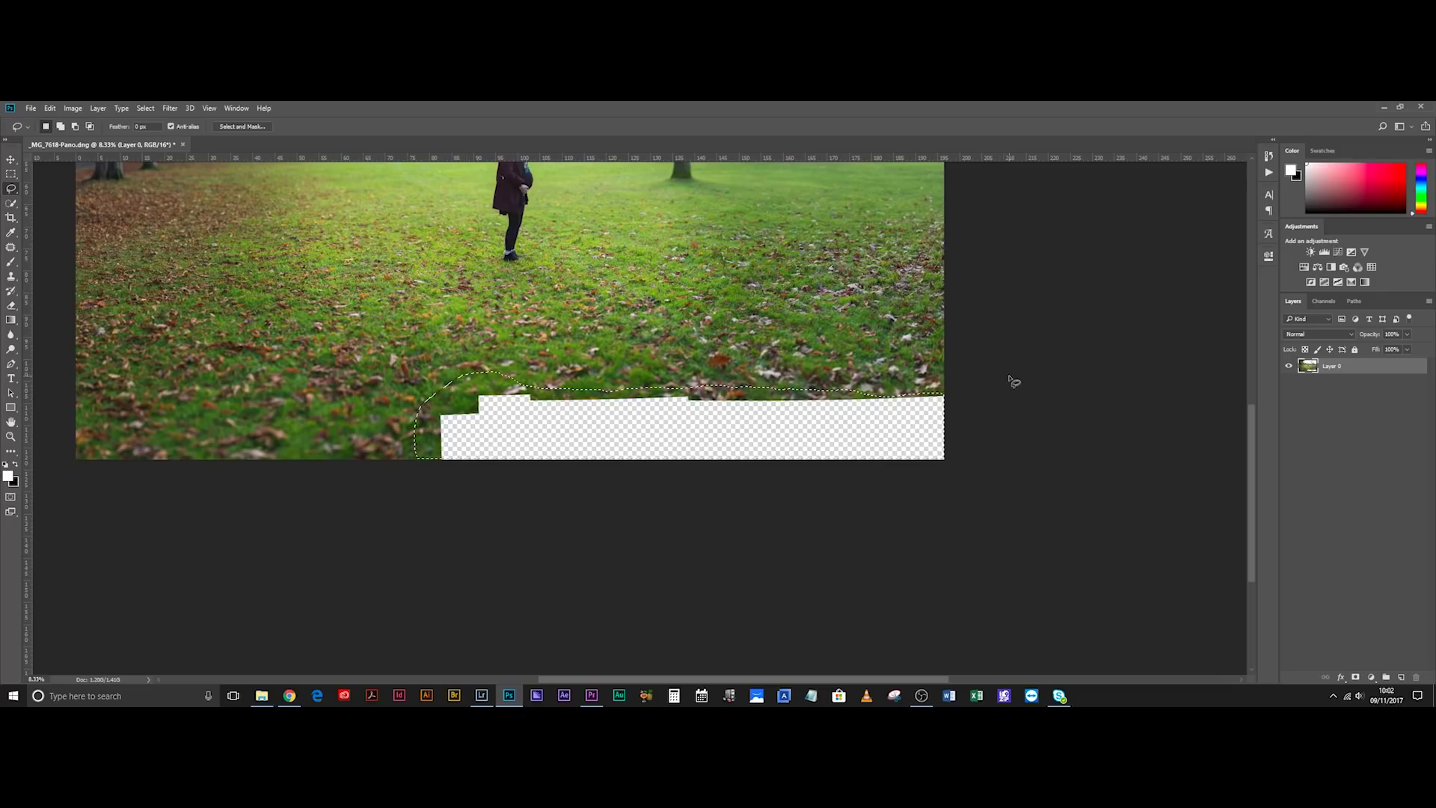
key("shift+F5")
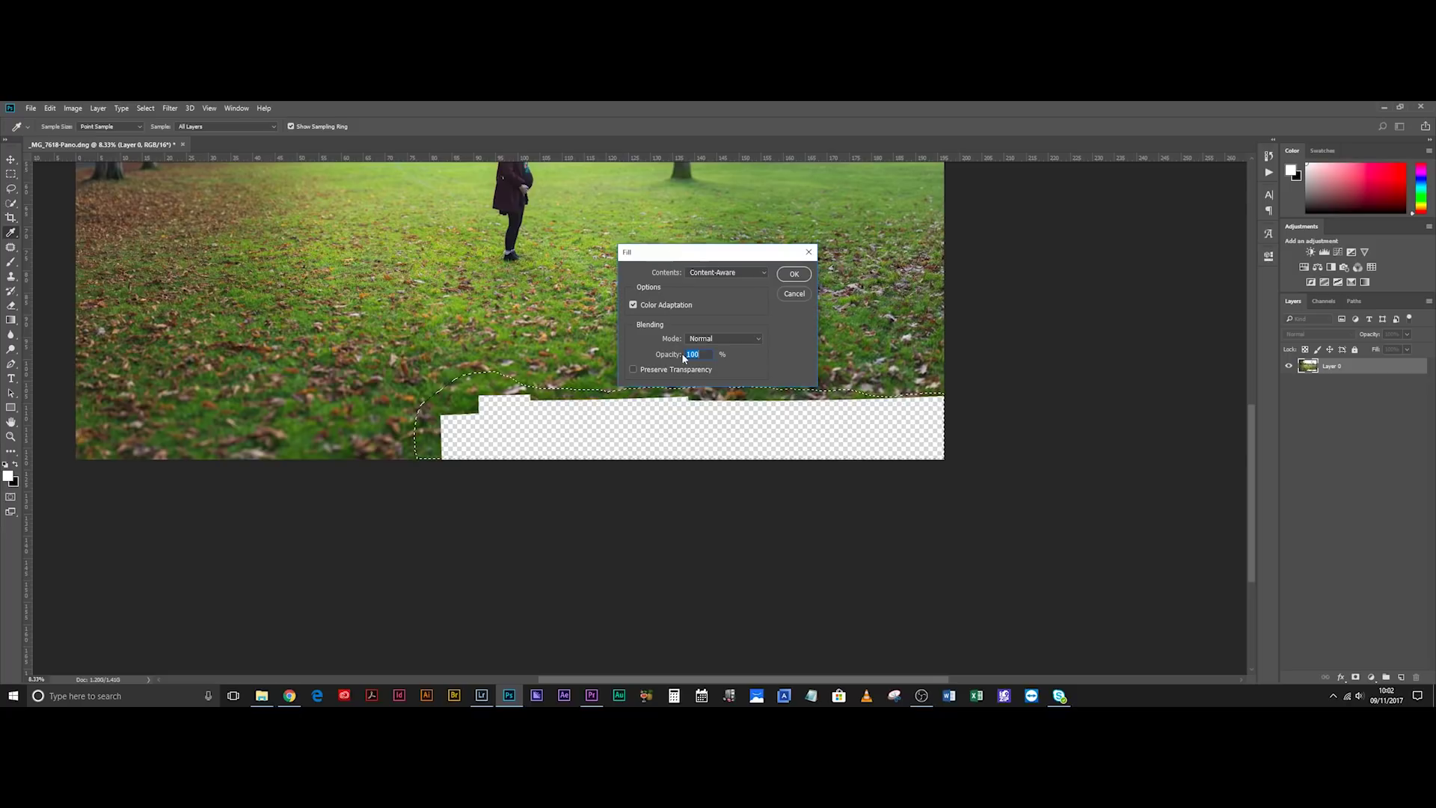
left_click(795, 275)
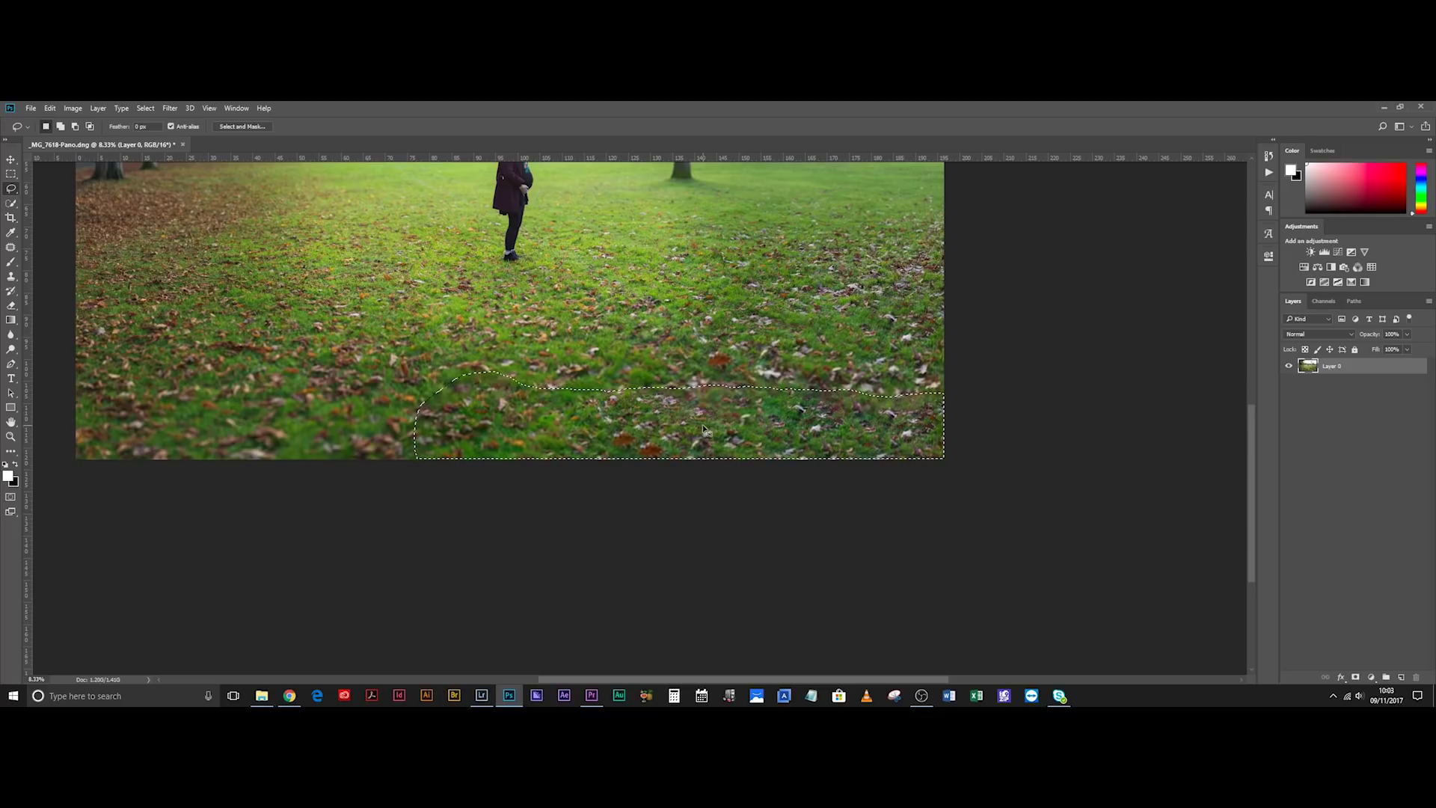
key("ctrl+minus")
key("j")
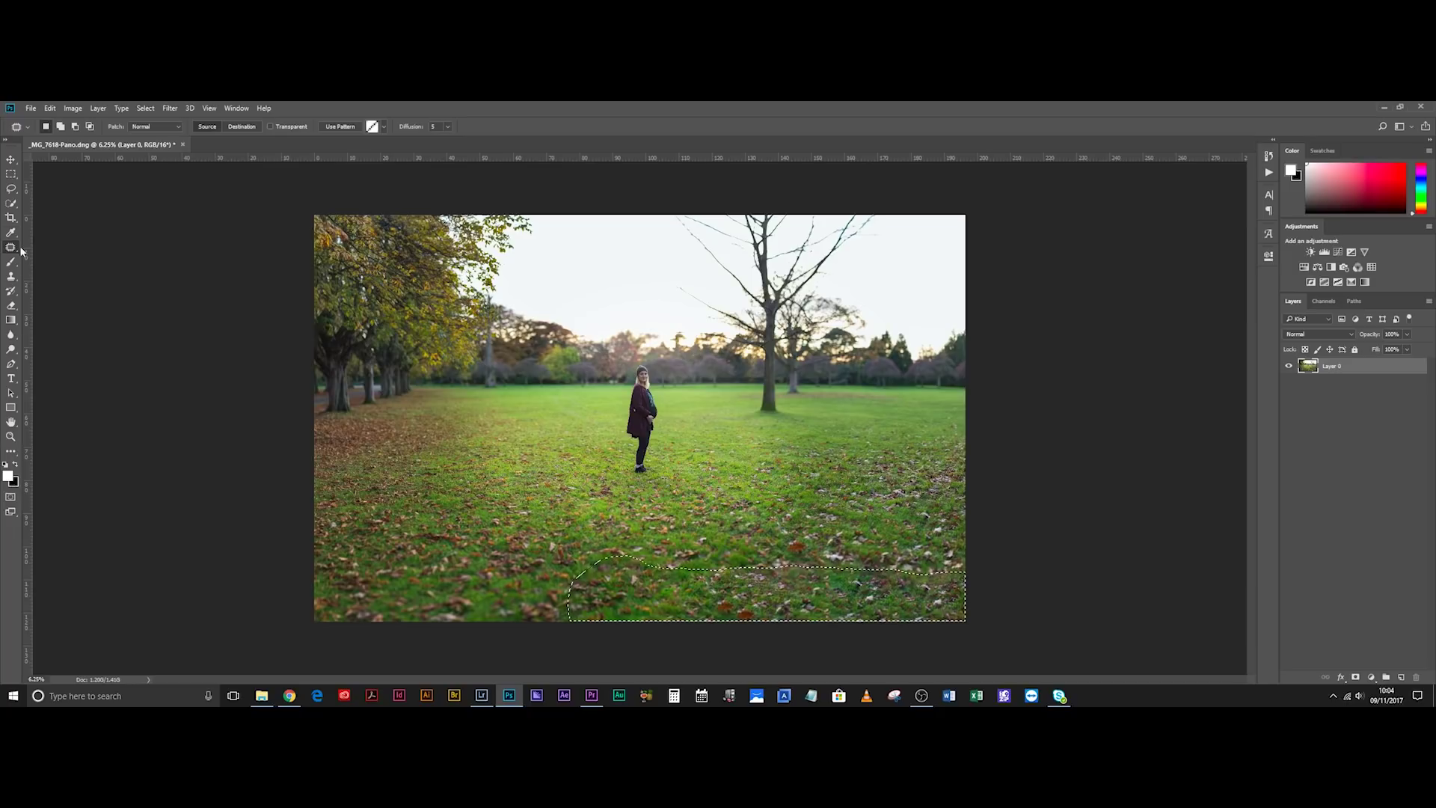
Patch the filled bottom grass with lawn sampled from areas to the left
mouse_move(576, 619)
left_mouse_down()
mouse_move(568, 565)
mouse_move(336, 567)
mouse_move(318, 609)
left_mouse_up()
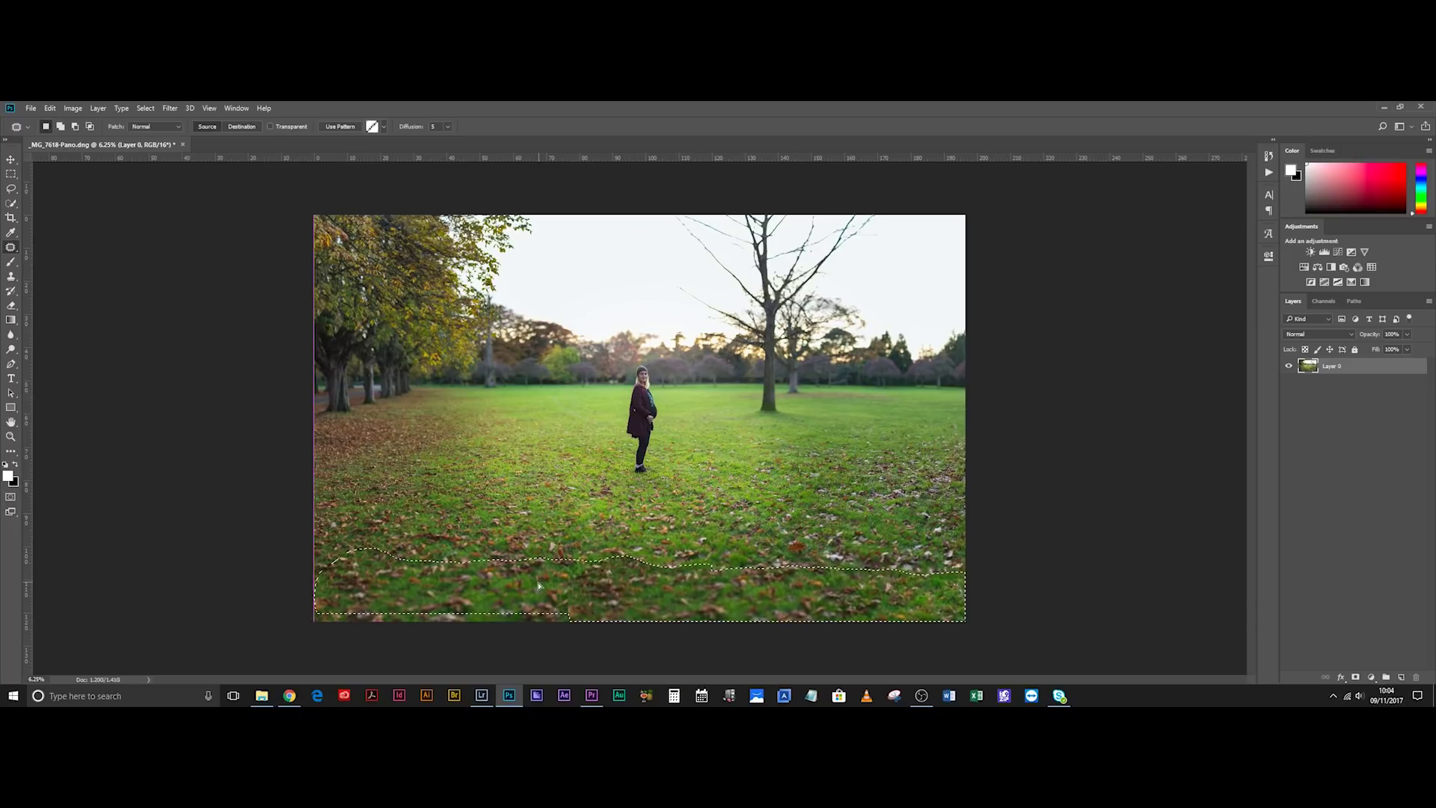
left_click_drag(536, 598, 488, 548)
key("ctrl+alt+z")
key("ctrl+alt+z")
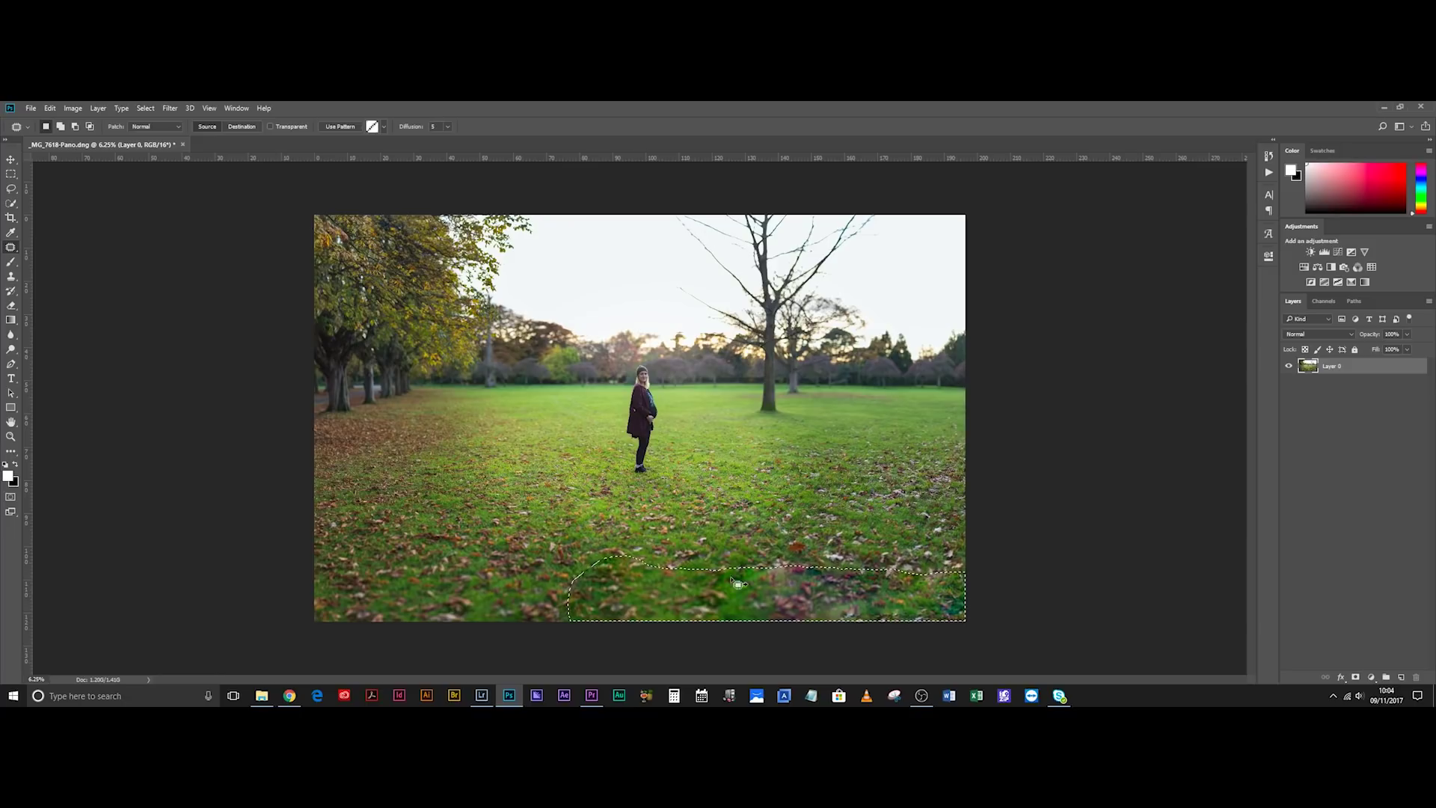
key("ctrl+d")
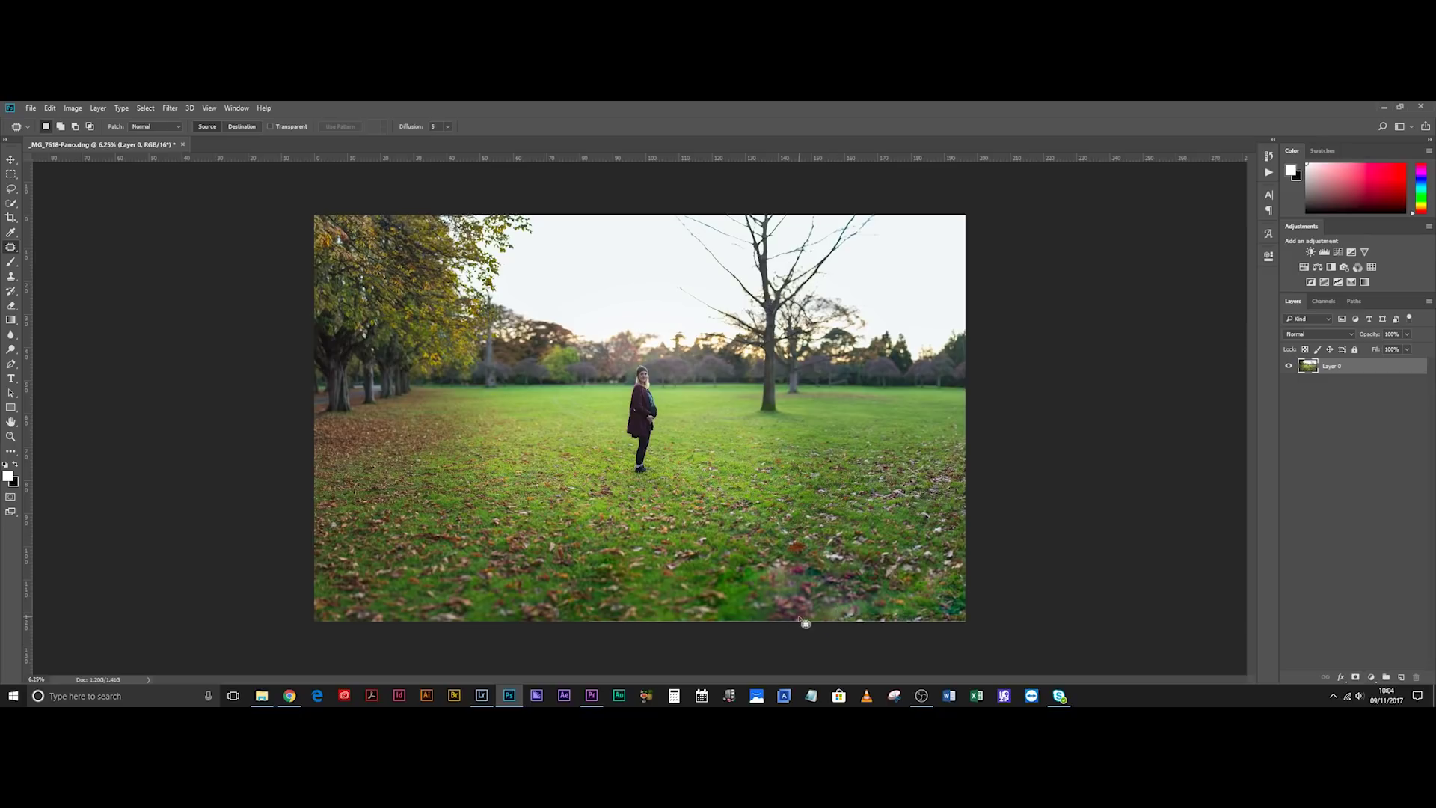
left_click_drag(761, 617, 773, 566)
mouse_move(753, 618)
left_mouse_down()
mouse_move(749, 580)
mouse_move(811, 559)
mouse_move(968, 607)
mouse_move(974, 631)
mouse_move(961, 646)
mouse_move(766, 650)
left_mouse_up()
left_click_drag(836, 605, 733, 603)
left_click_drag(681, 602, 436, 605)
key("ctrl+d")
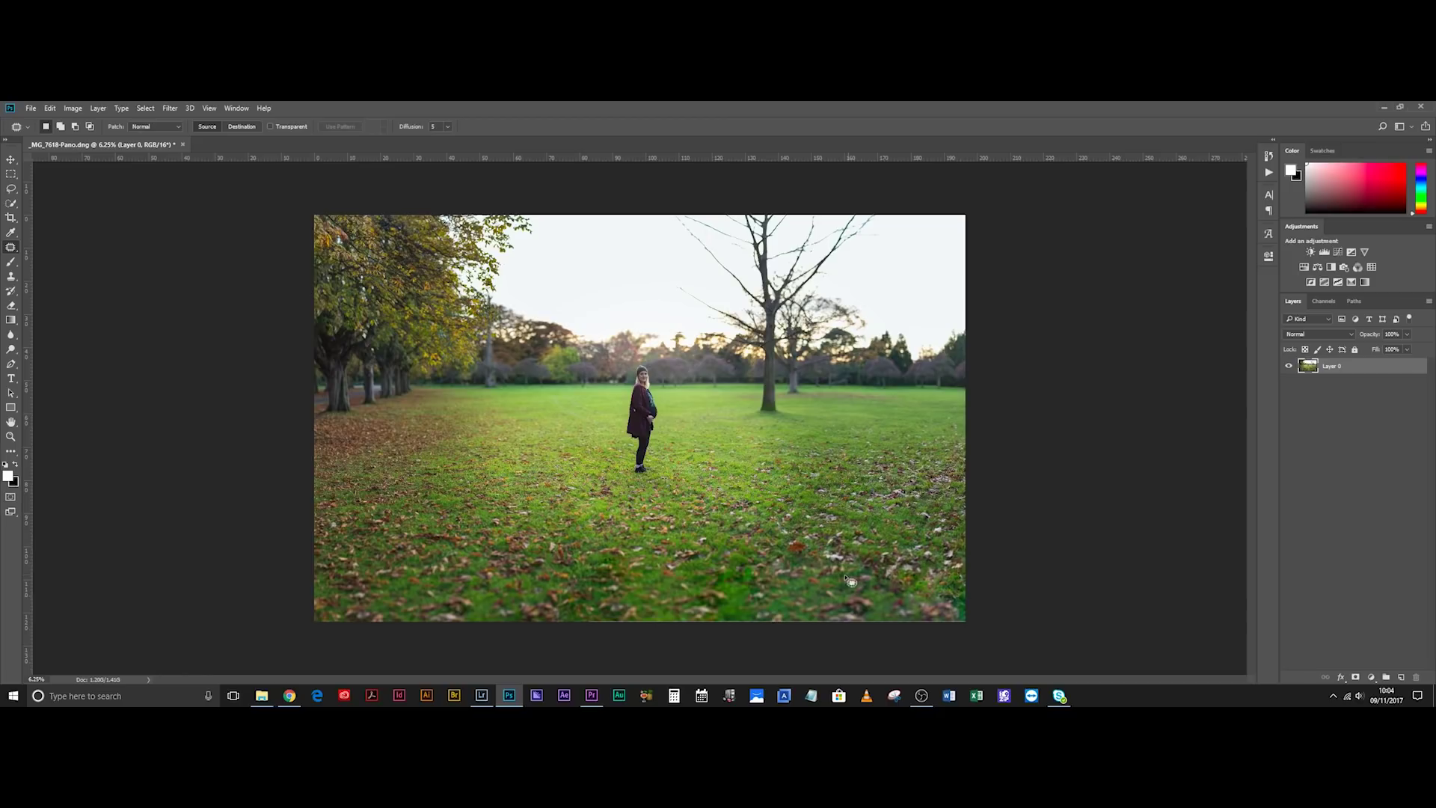
Patch the lower-right grass and a strip along the bottom edge with lawn to the right
mouse_move(838, 575)
left_mouse_down()
mouse_move(893, 544)
mouse_move(961, 564)
mouse_move(981, 635)
mouse_move(832, 638)
mouse_move(823, 598)
mouse_move(539, 595)
mouse_move(624, 593)
mouse_move(545, 591)
mouse_move(570, 592)
mouse_move(557, 593)
left_mouse_up()
key("ctrl+d")
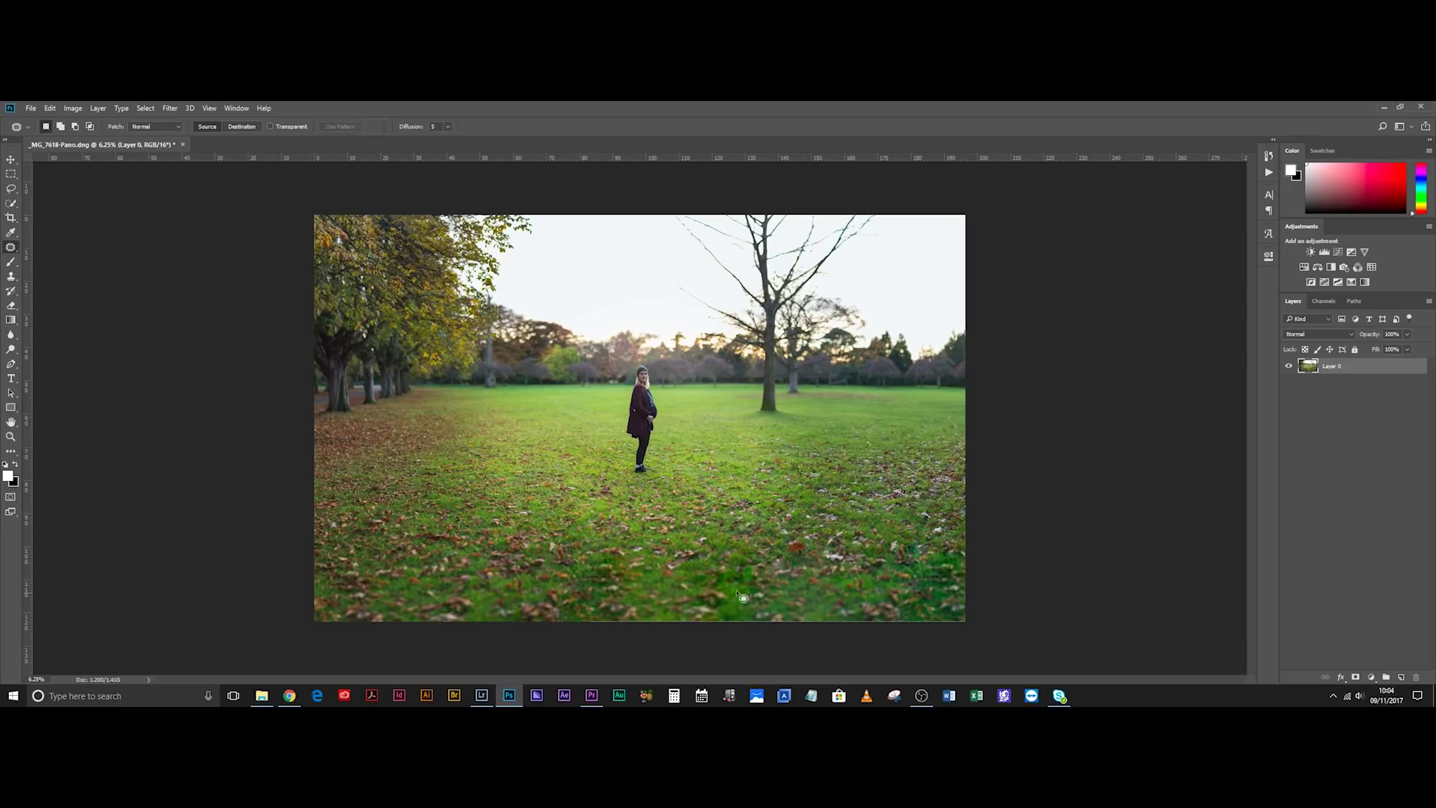
mouse_move(730, 605)
left_mouse_down()
mouse_move(711, 586)
mouse_move(670, 588)
mouse_move(694, 623)
mouse_move(730, 621)
mouse_move(729, 602)
left_mouse_up()
left_click_drag(703, 602, 838, 608)
key("ctrl+d")
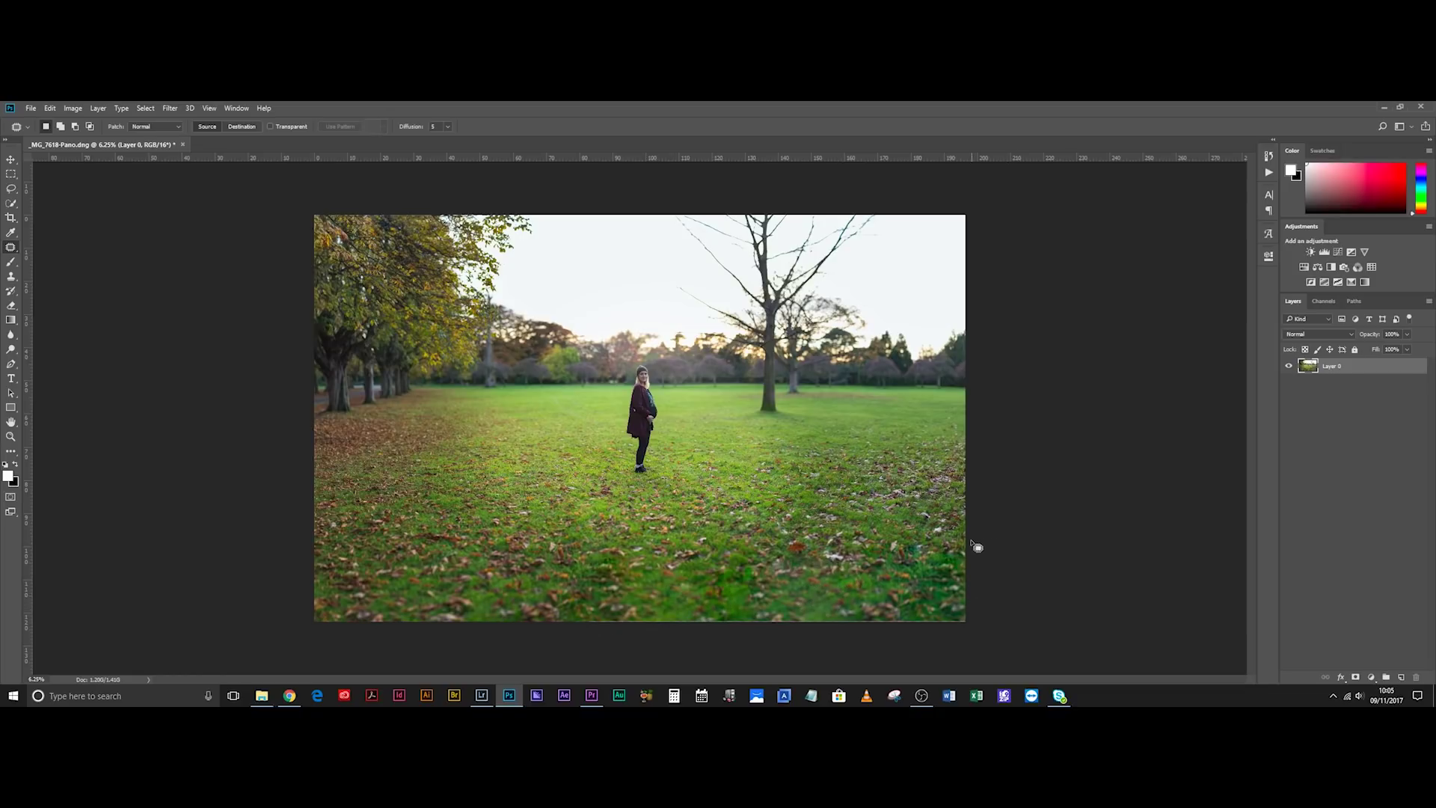
key("ctrl+t")
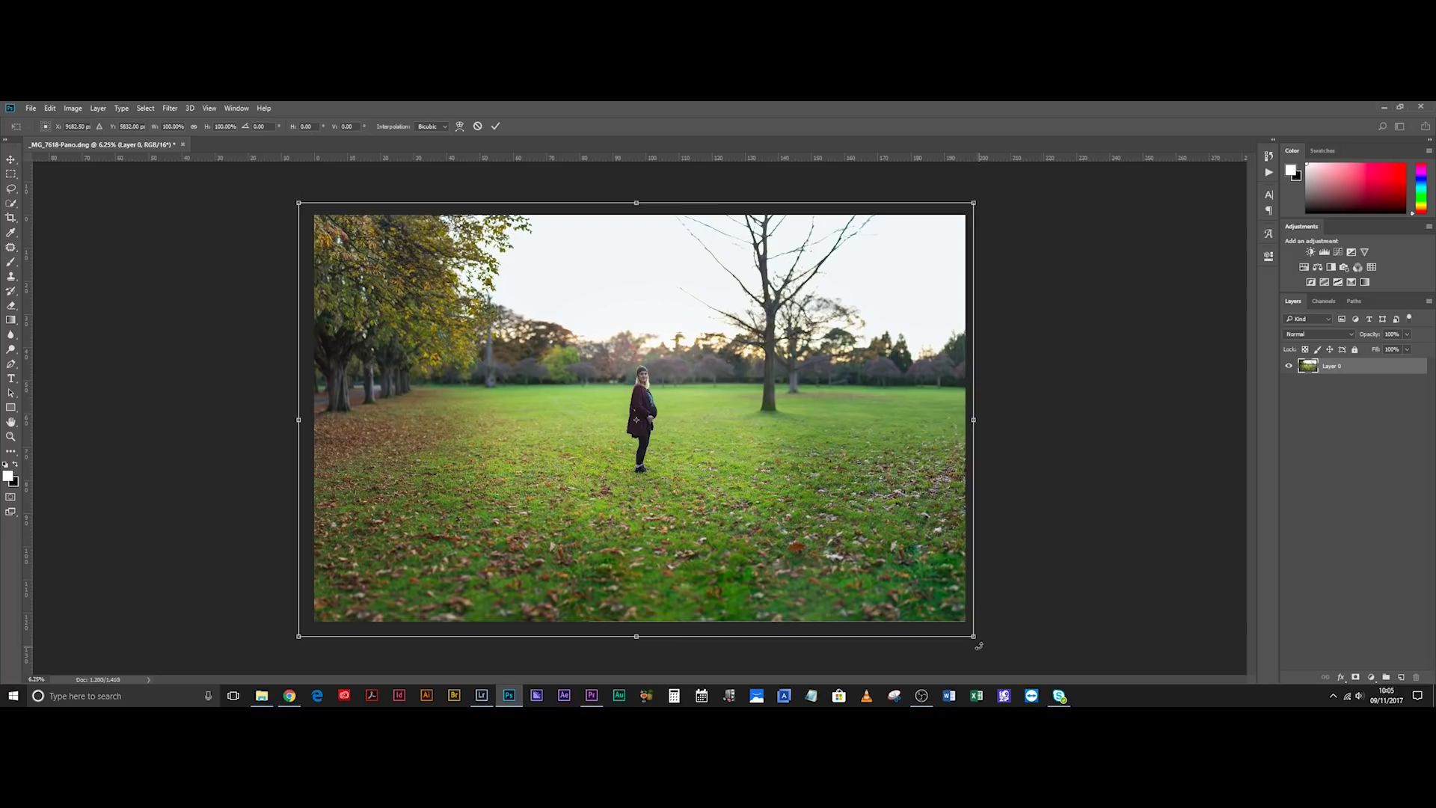
Warp the bottom edge and bottom-right corner slightly outward, then save as _MG_7618-Pano-Edit.tif
left_click(460, 126)
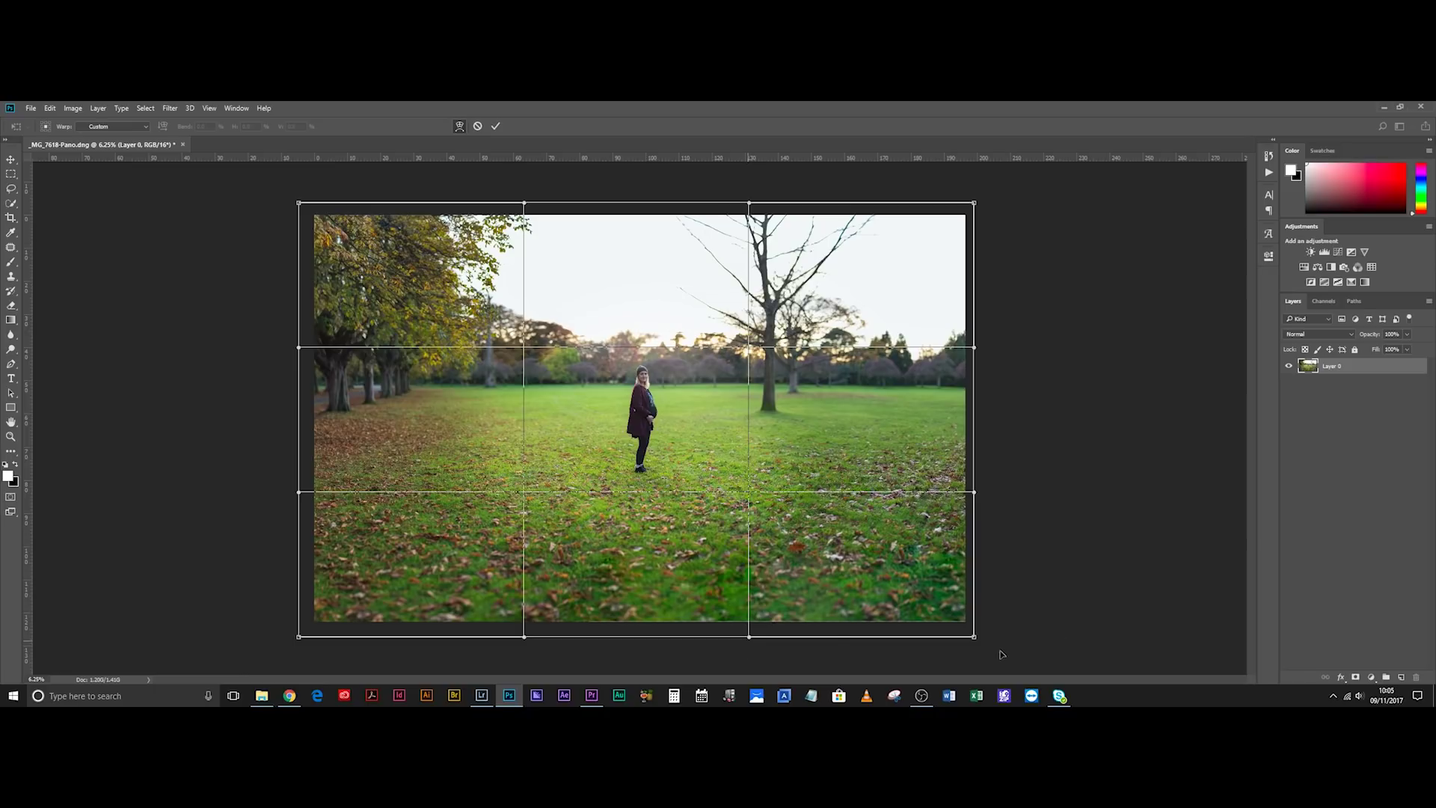
left_click_drag(974, 637, 976, 638)
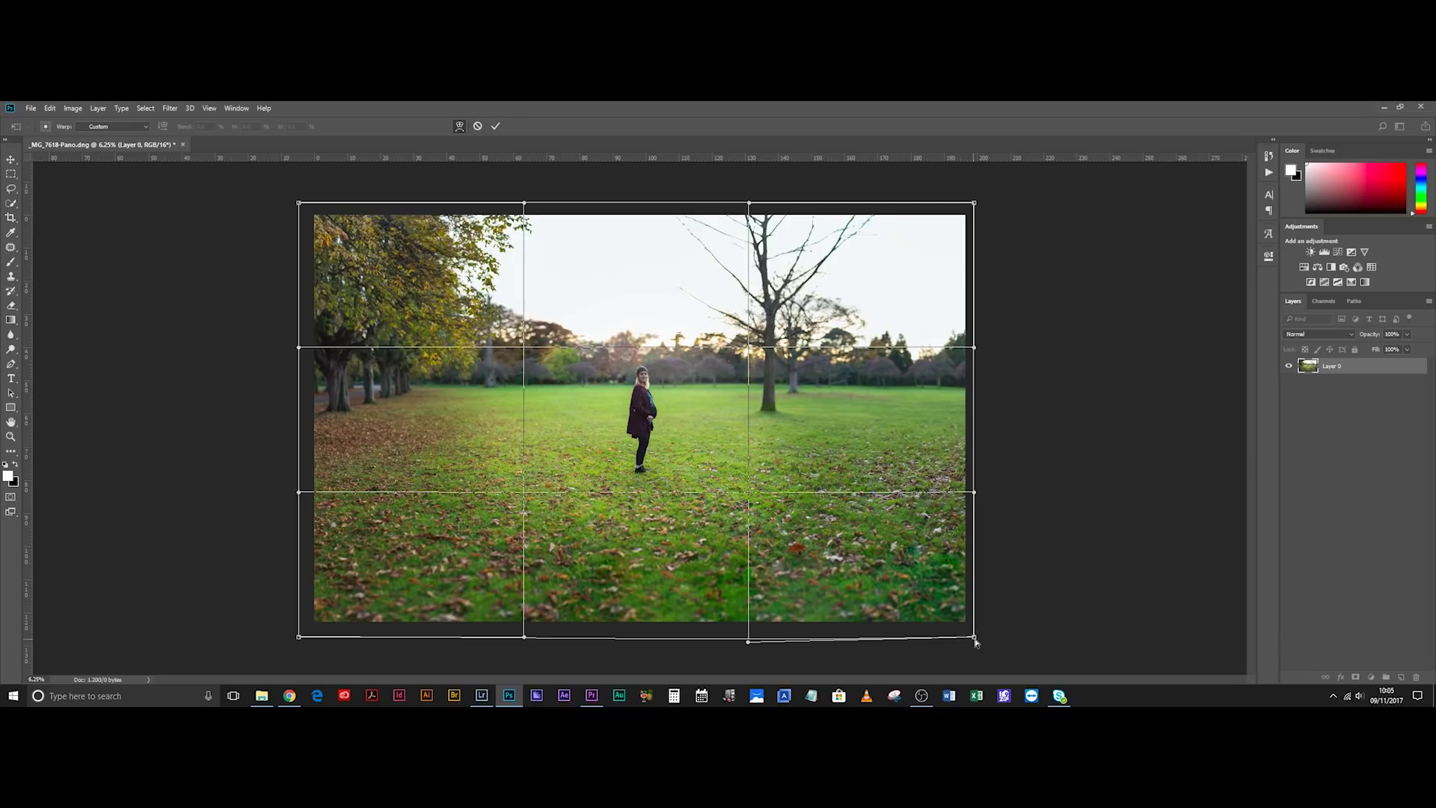
left_click_drag(975, 638, 977, 641)
left_click(493, 127)
key("ctrl+s")
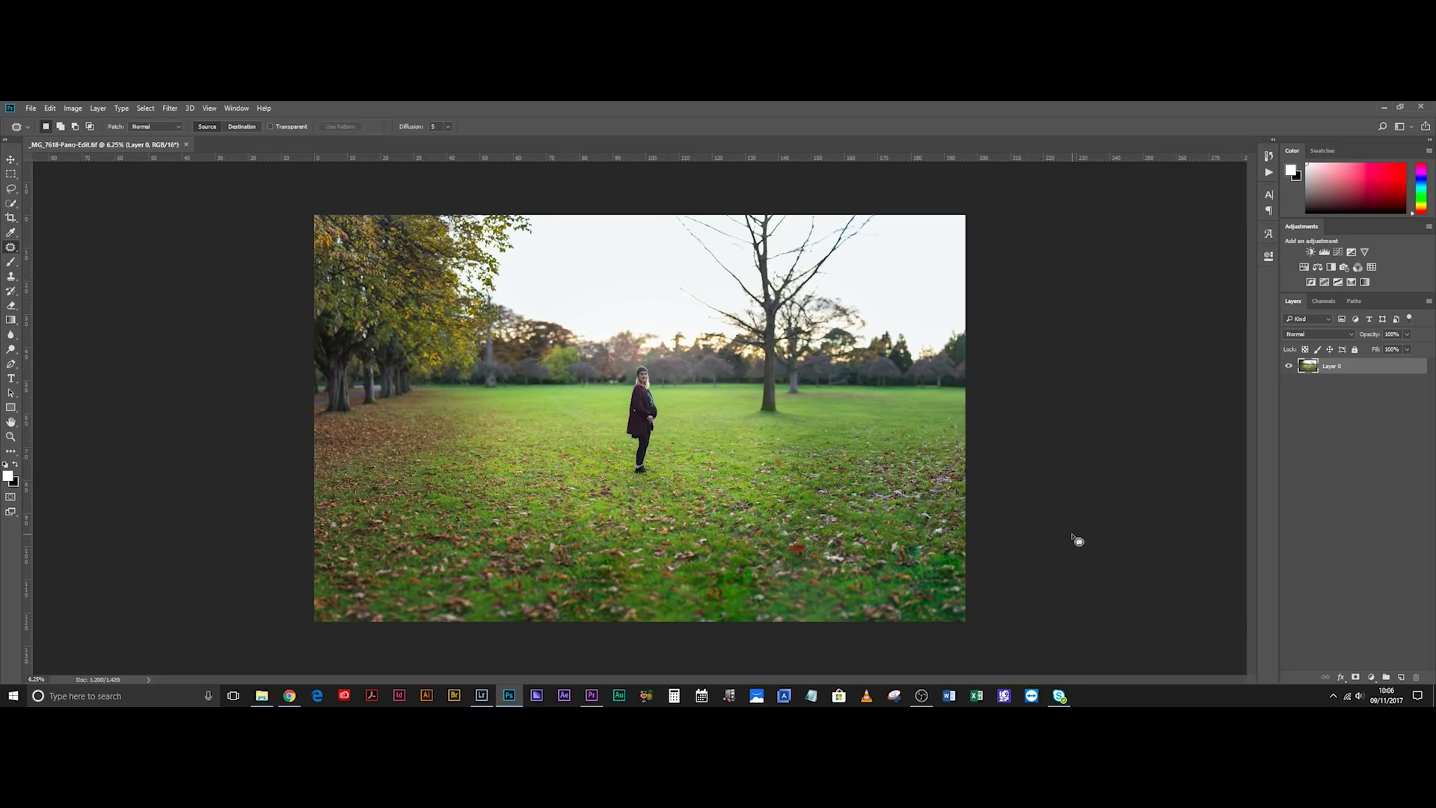
left_click(480, 697)
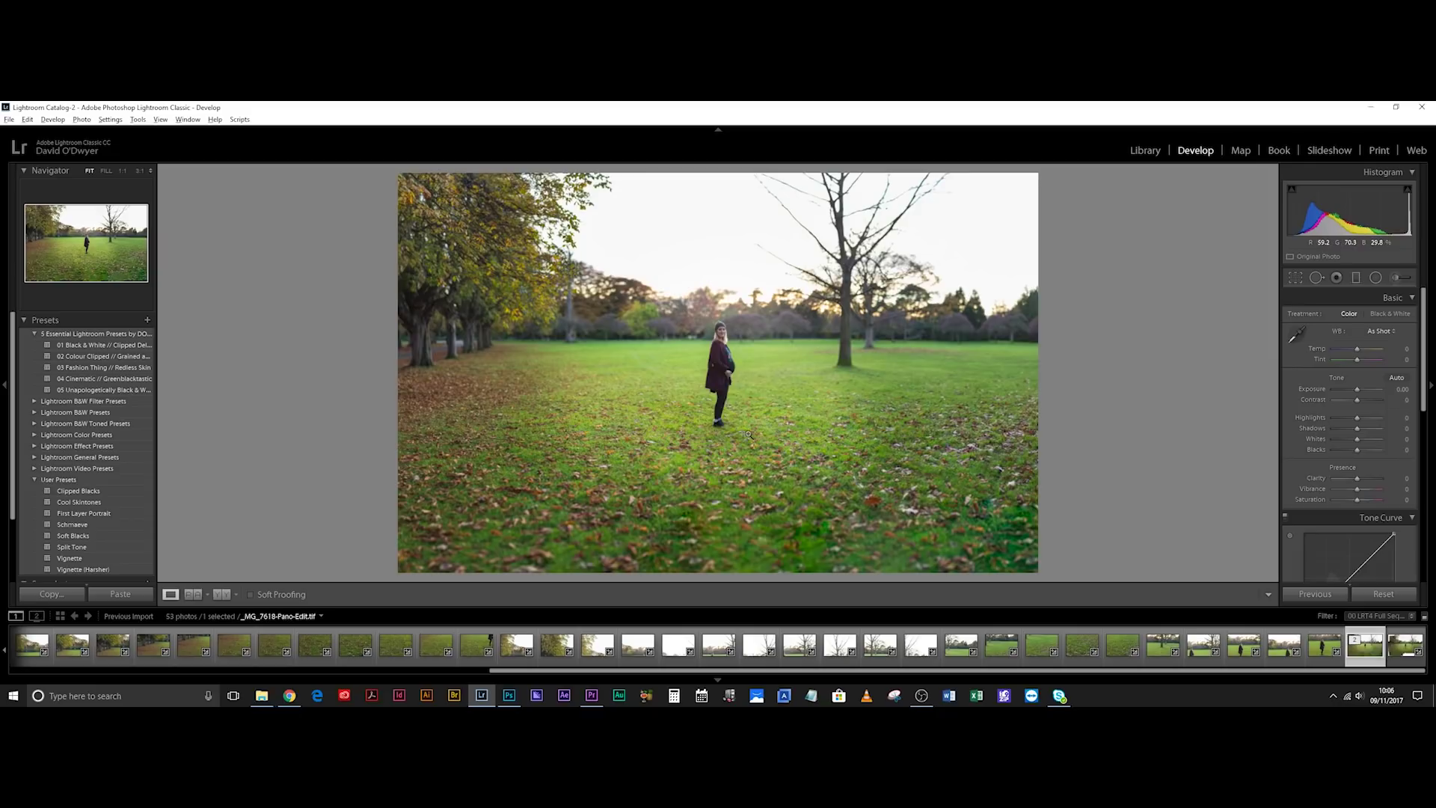
Apply the '03 Fashion Thing // Redless Skin' preset from the Presets panel to the edited panorama
key("ctrl+6")
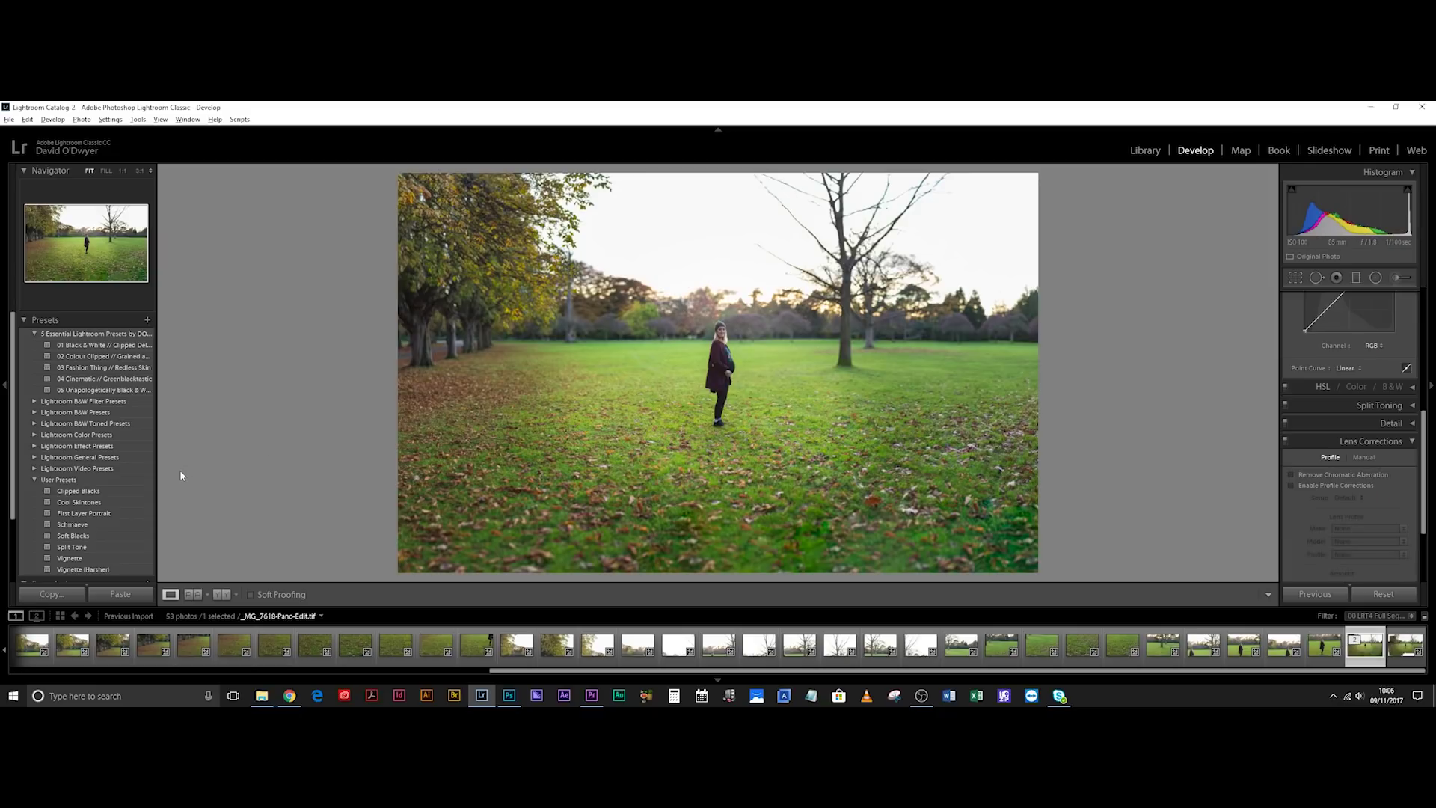
left_click(69, 368)
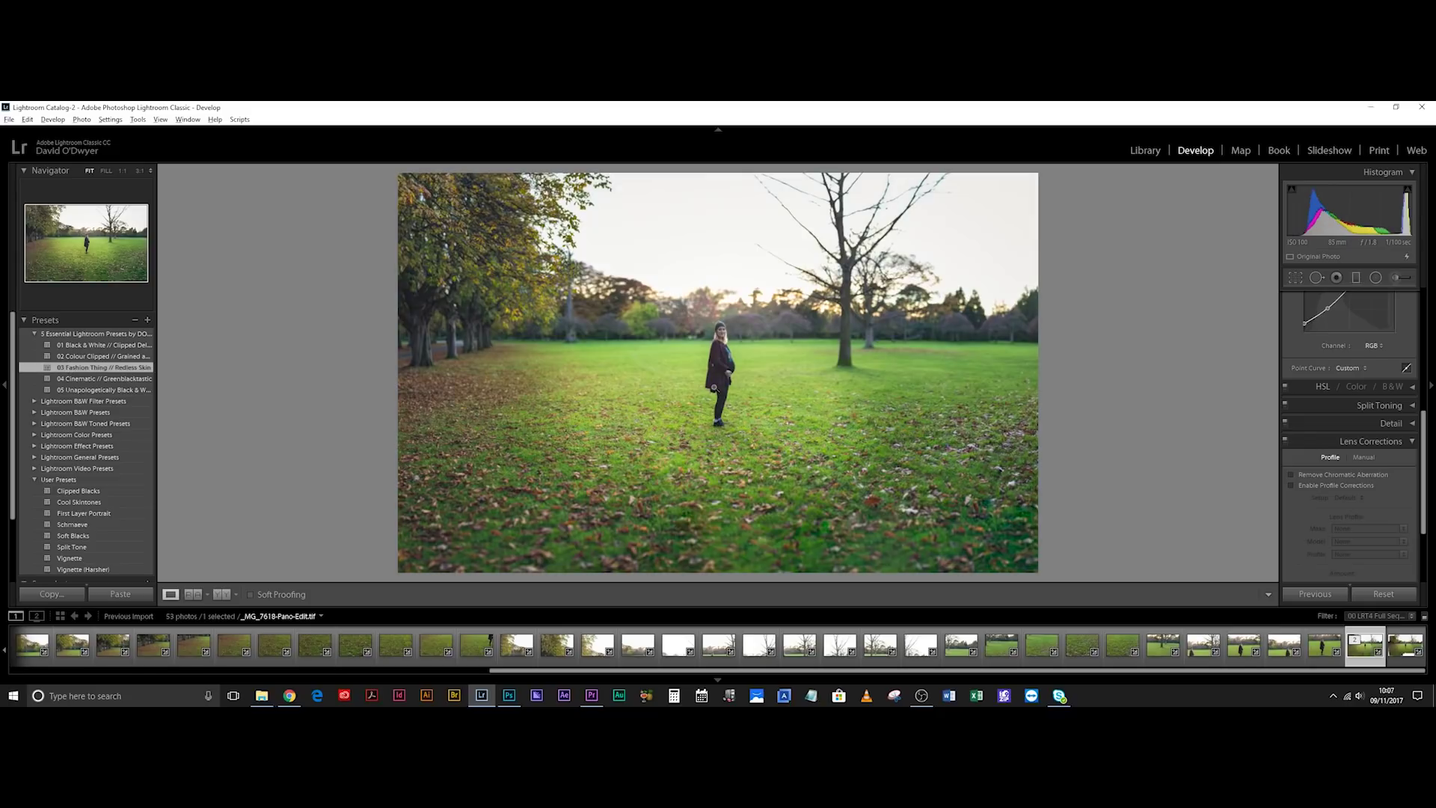